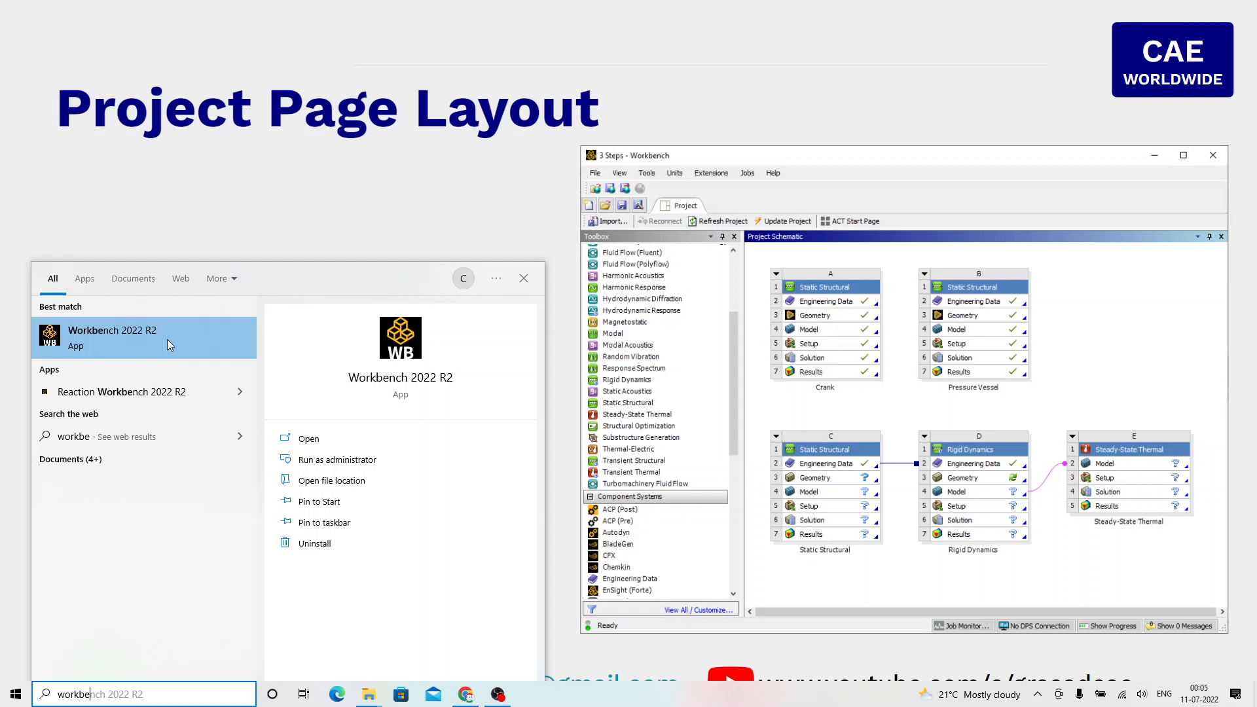
Step: Launch Workbench 2022 R2 and bring its empty project page to the front
click(167, 339)
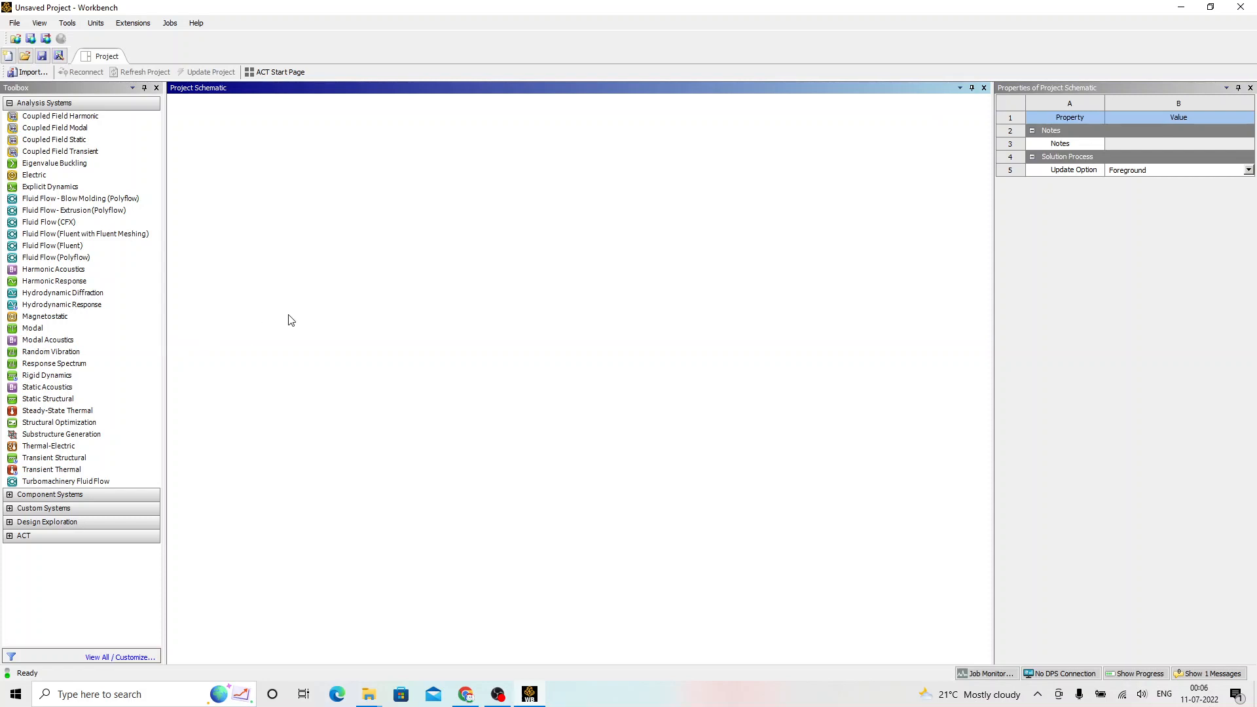
key(alt+Tab)
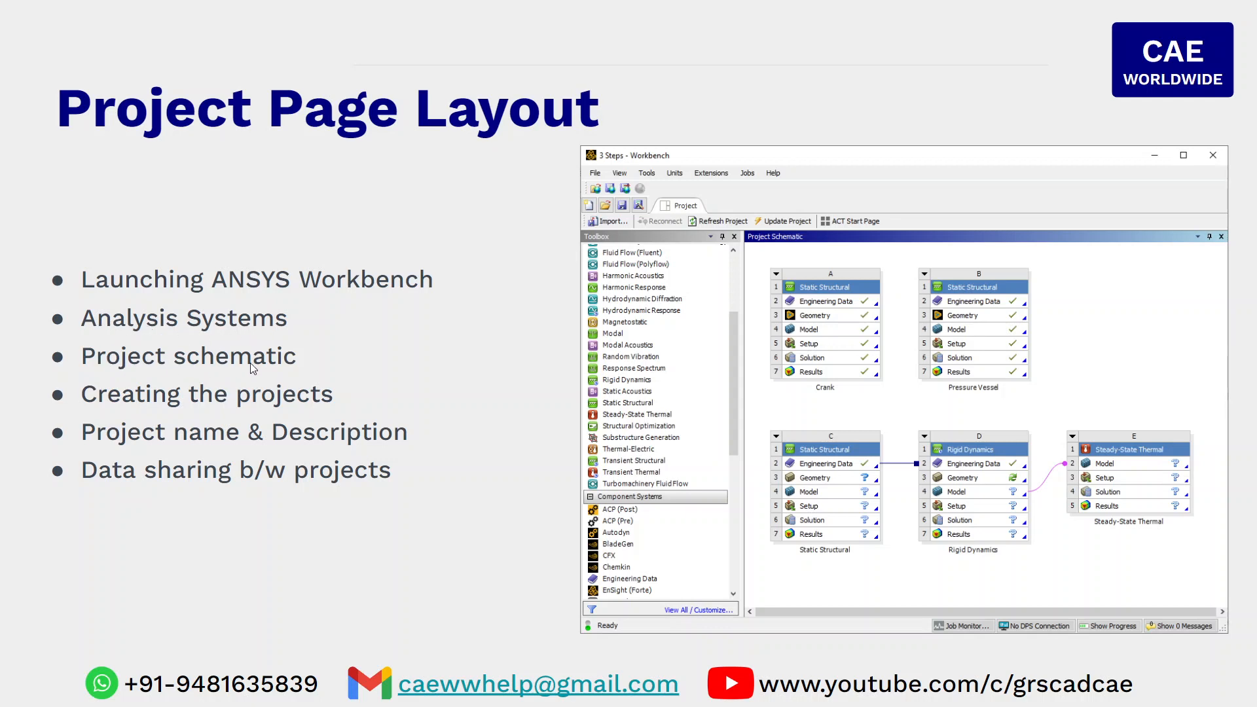
key(alt+Tab)
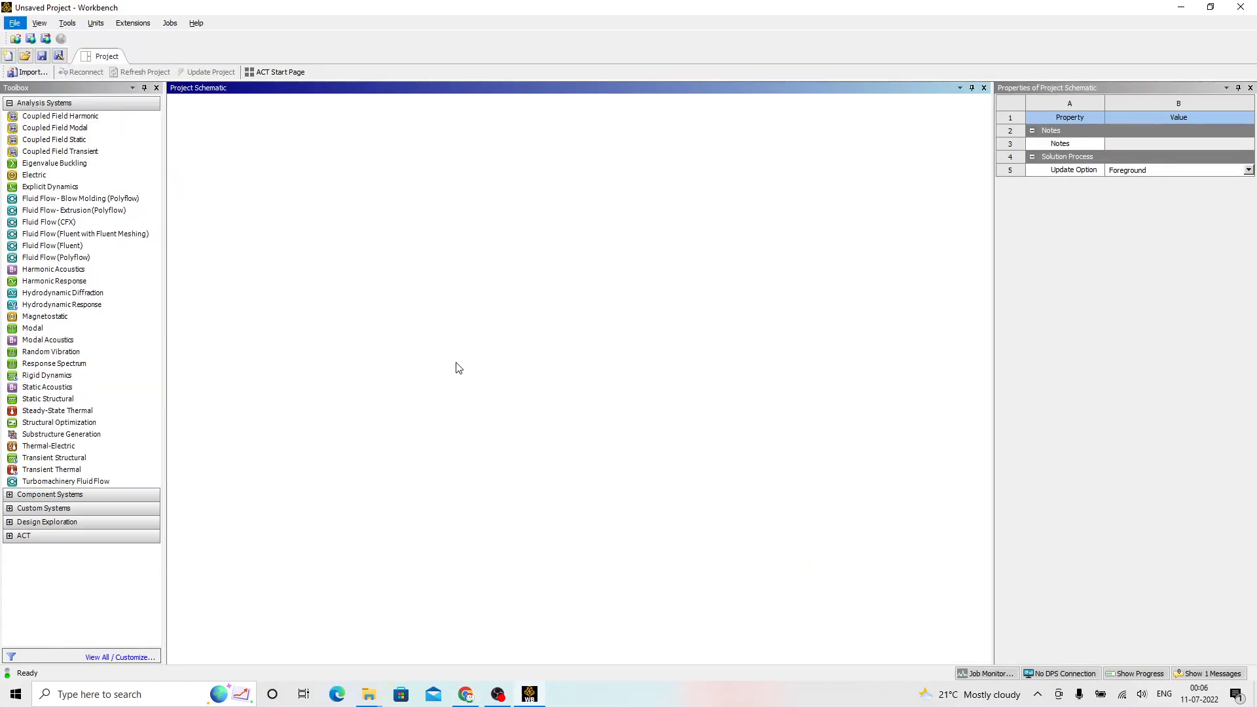
click(458, 368)
click(9, 104)
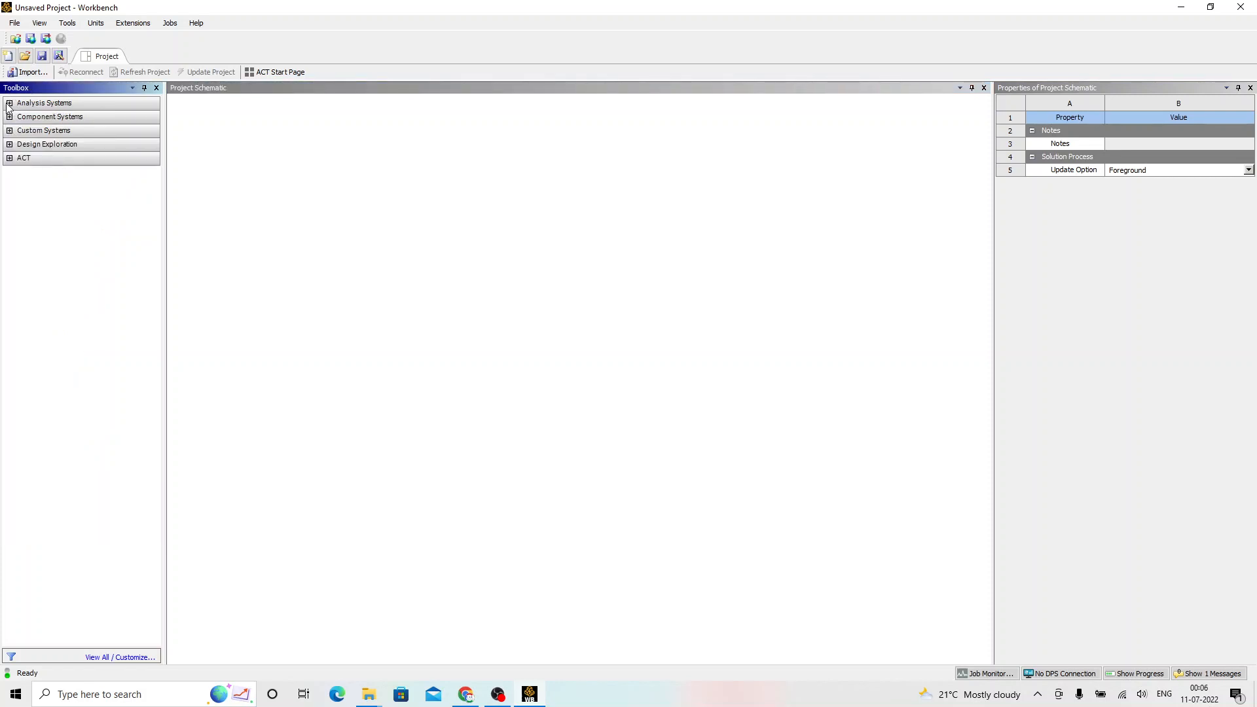
click(9, 104)
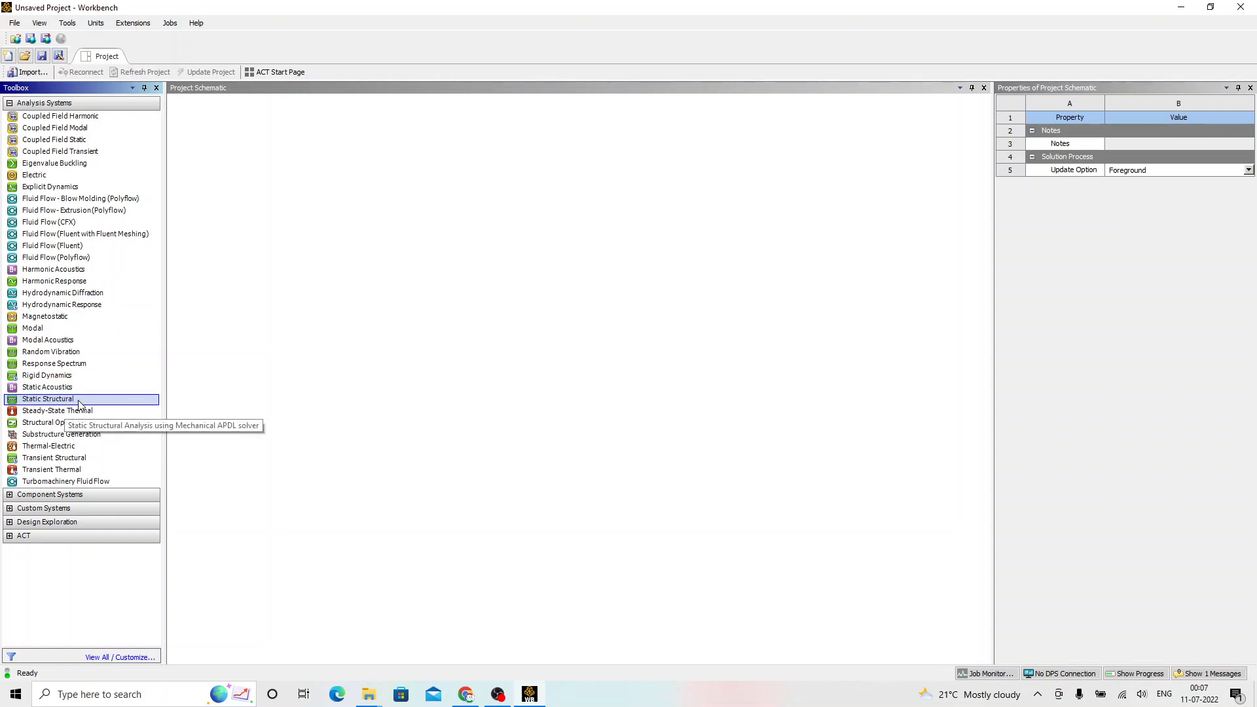
Step: Add a Static Structural, a Modal and a second Static Structural system side by side to the project schematic
drag(64, 404, 208, 167)
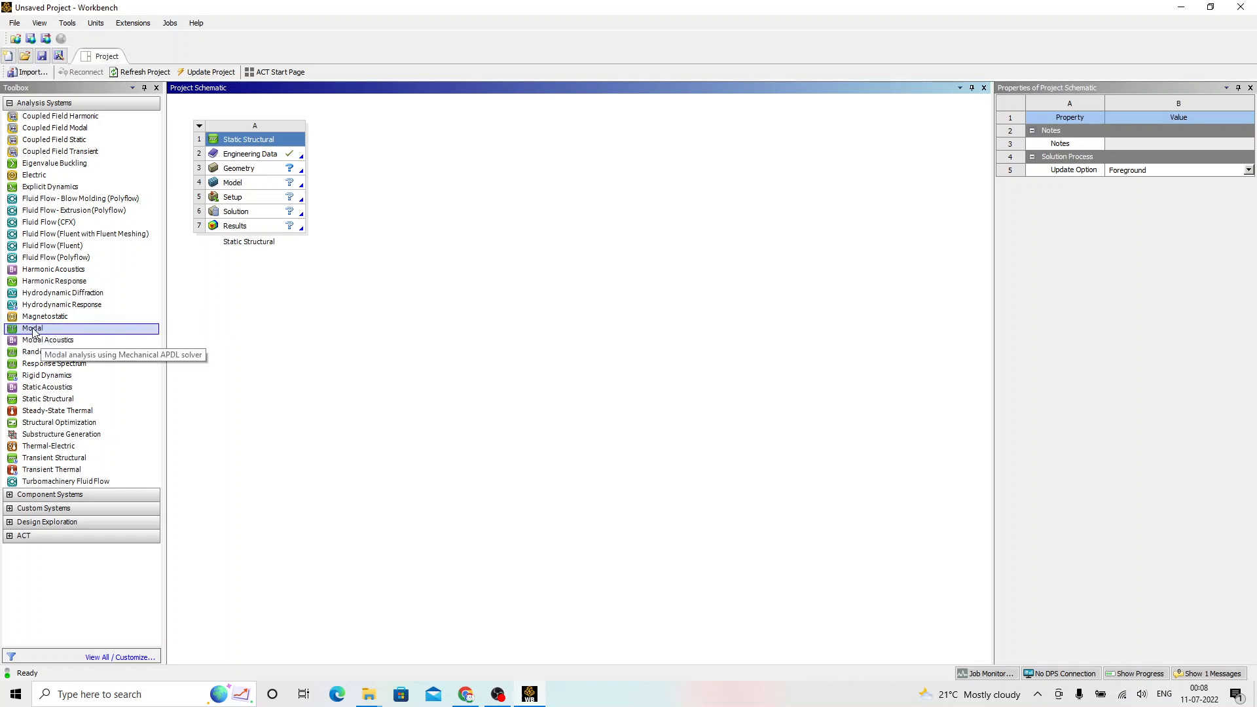
drag(45, 330, 415, 236)
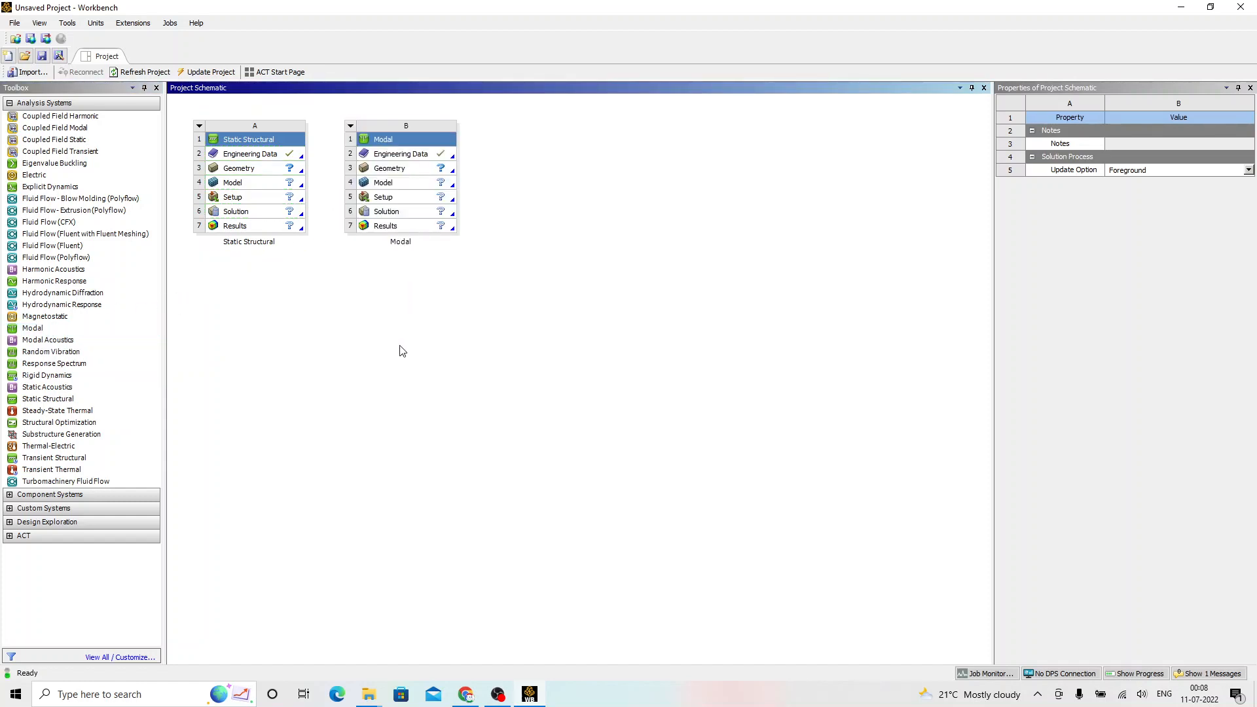
drag(54, 407, 534, 301)
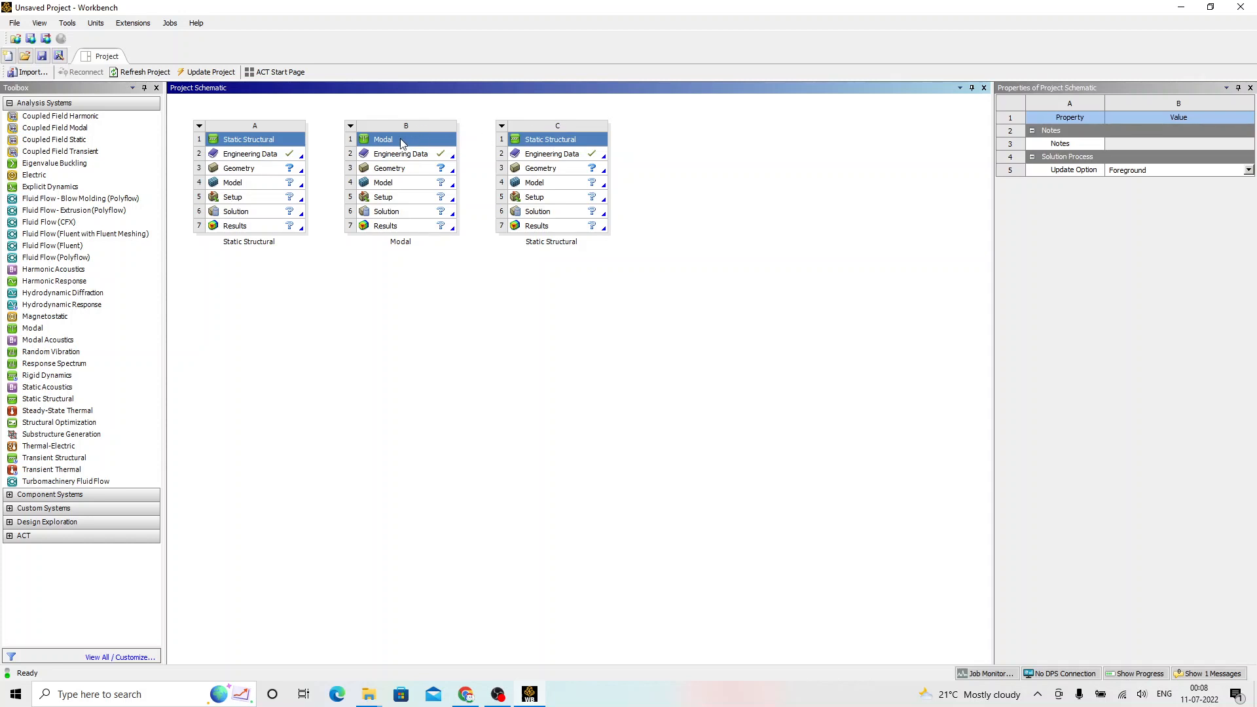
Step: Rename the Static Structural system A as Beam
click(272, 143)
right_click(272, 144)
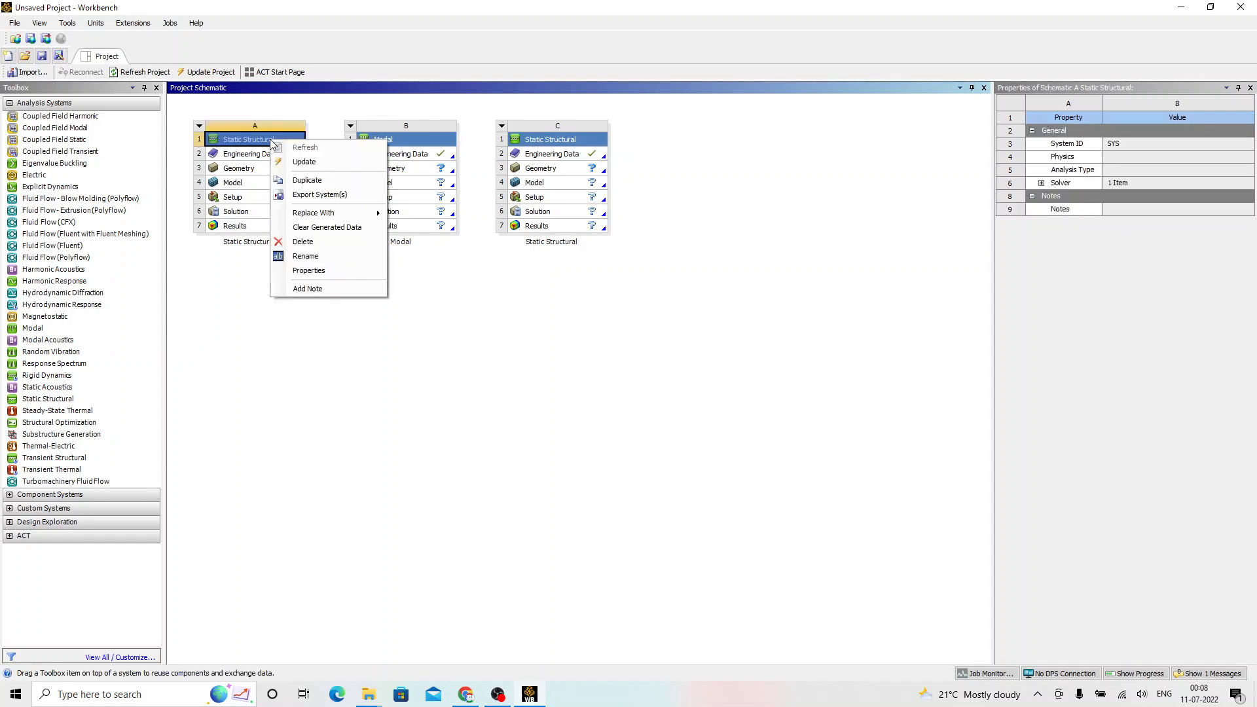
click(309, 257)
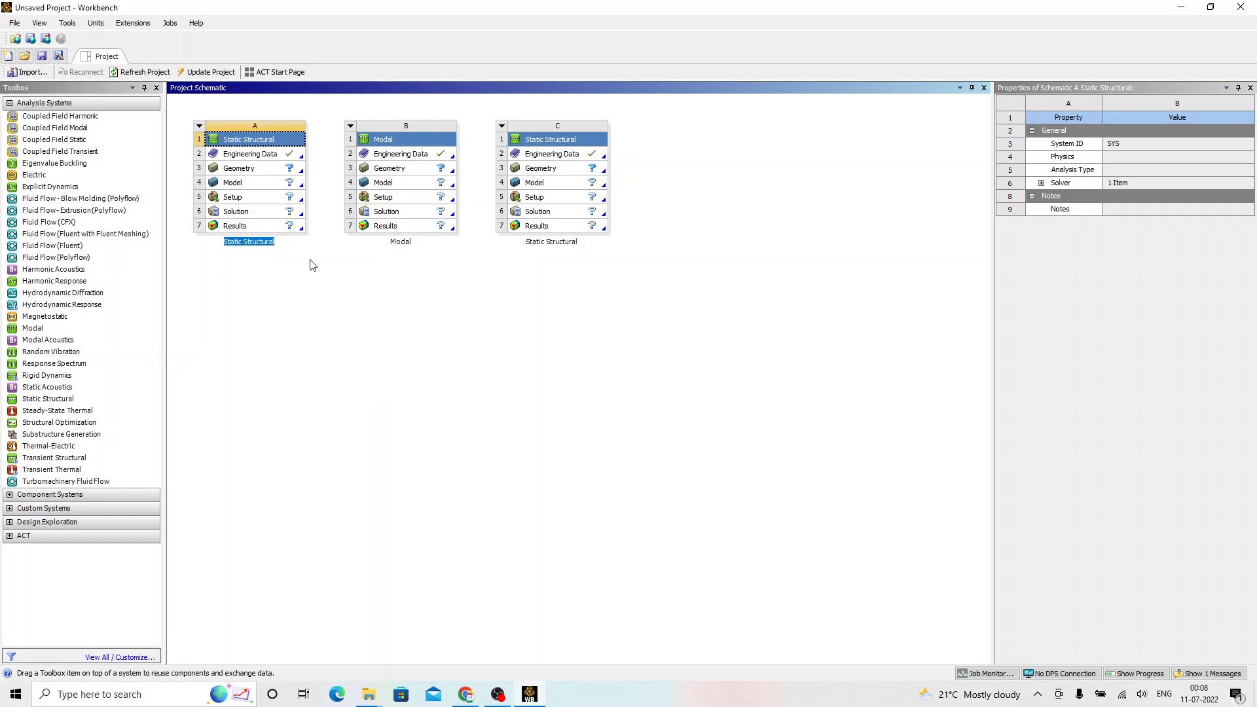
text(Beam)
key(Return)
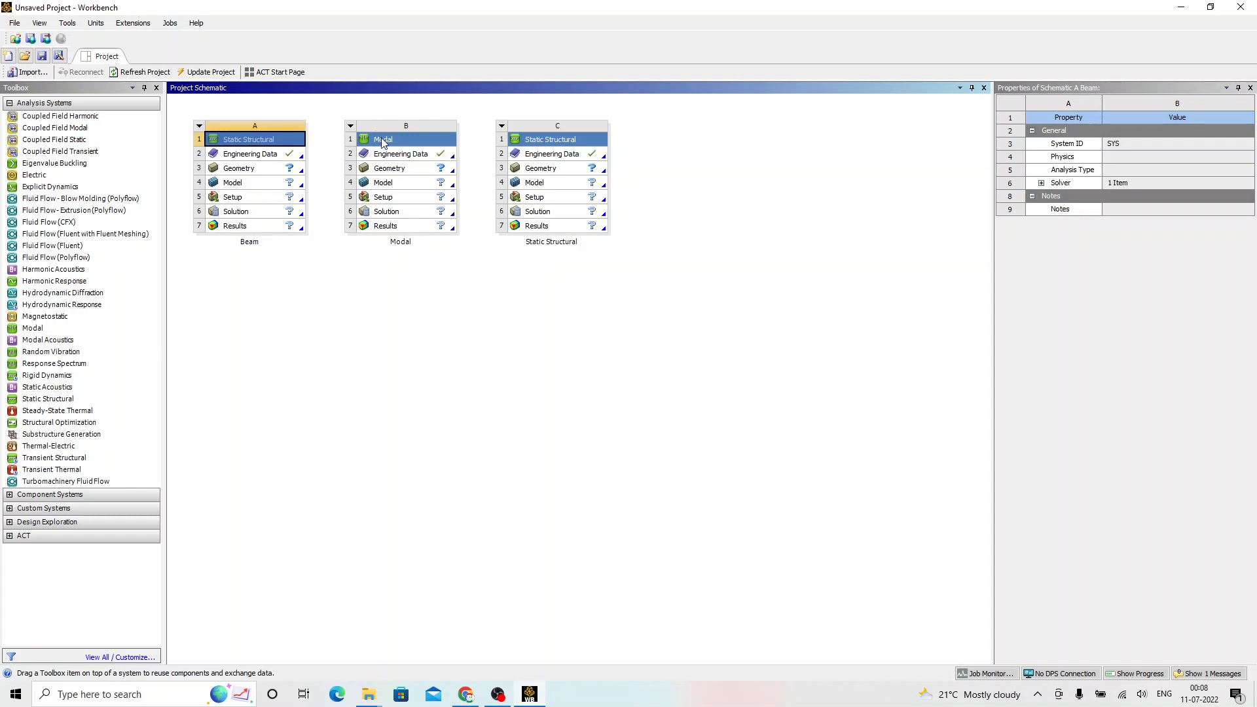
Step: Rename the Modal system B as Frame
right_click(384, 142)
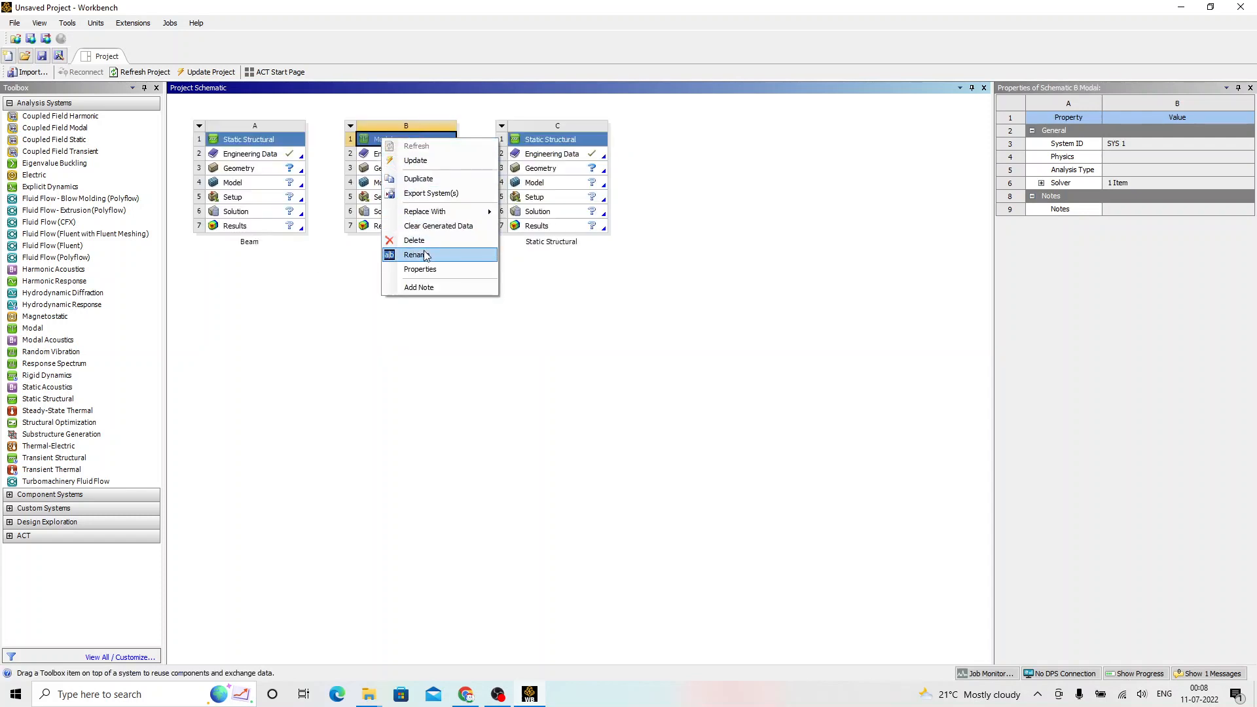
click(424, 254)
text(Frame)
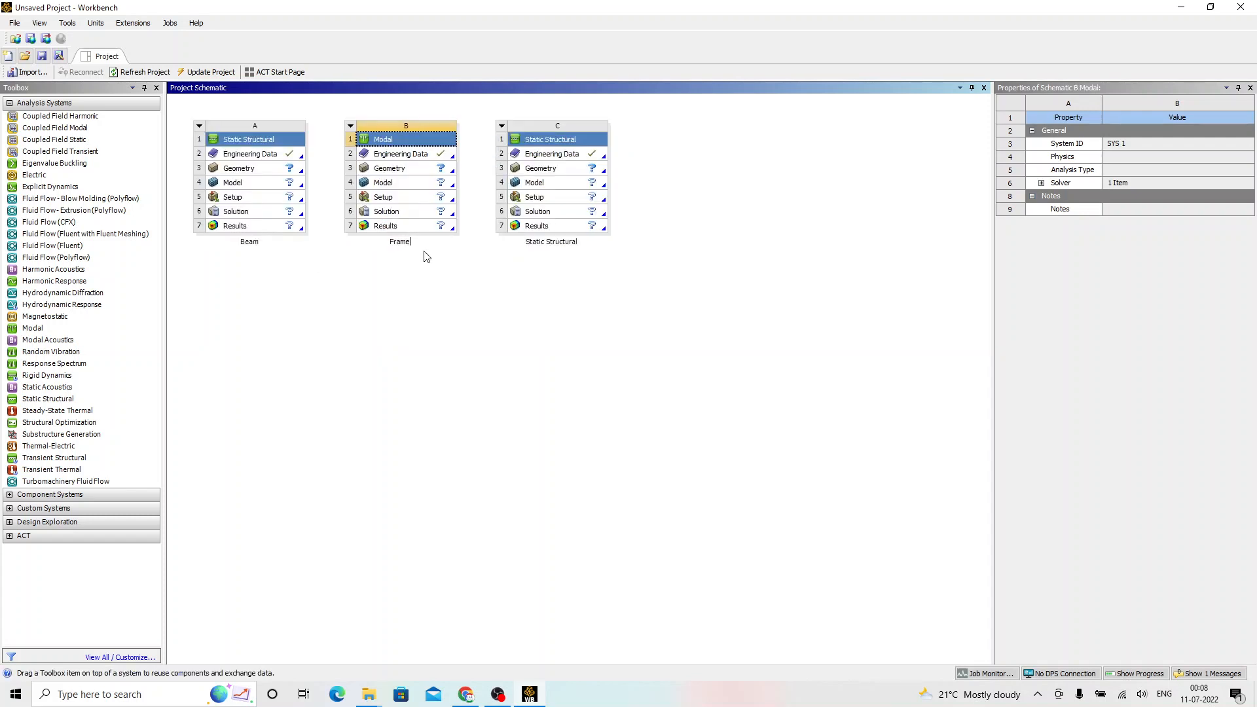
key(Return)
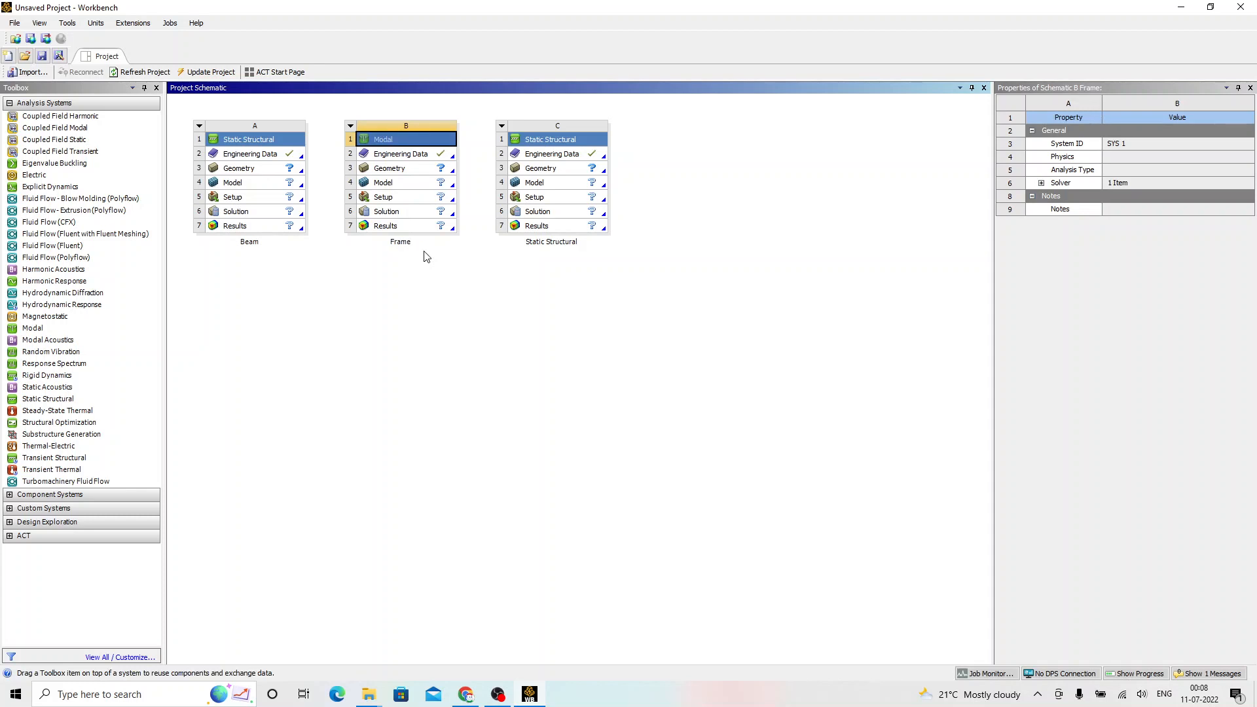
Step: Rename the Static Structural system C as Bolt
right_click(553, 141)
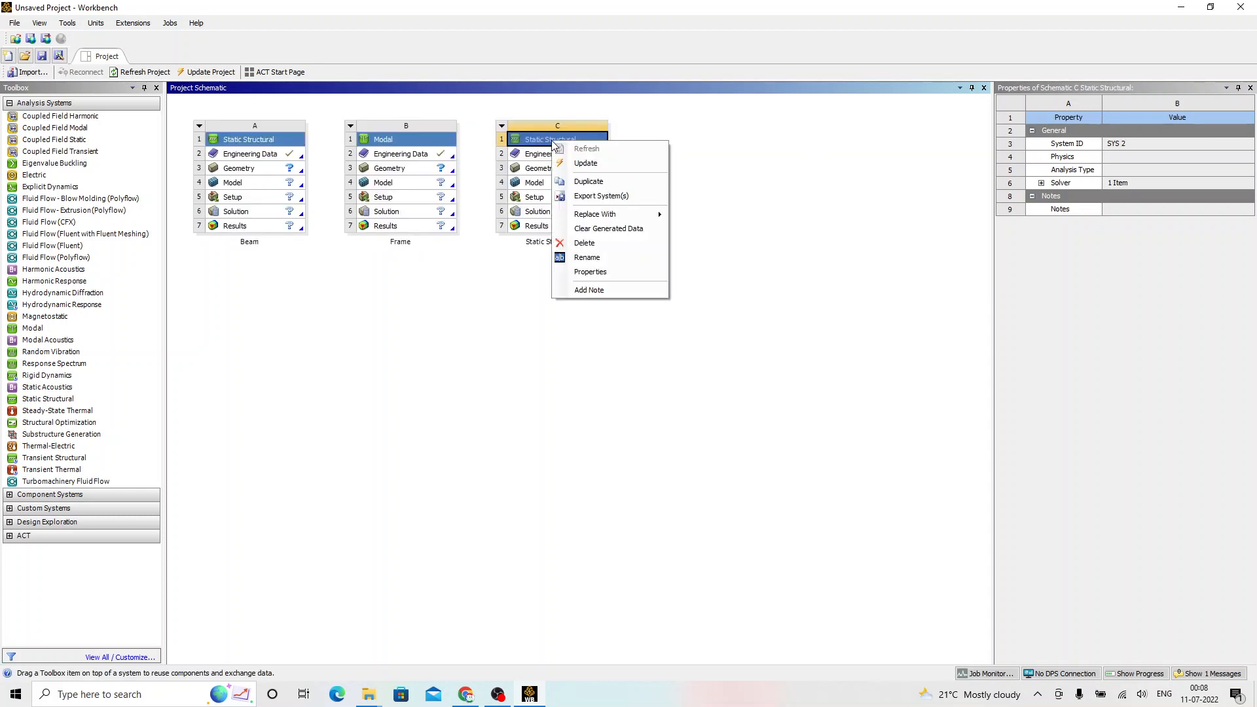
click(608, 258)
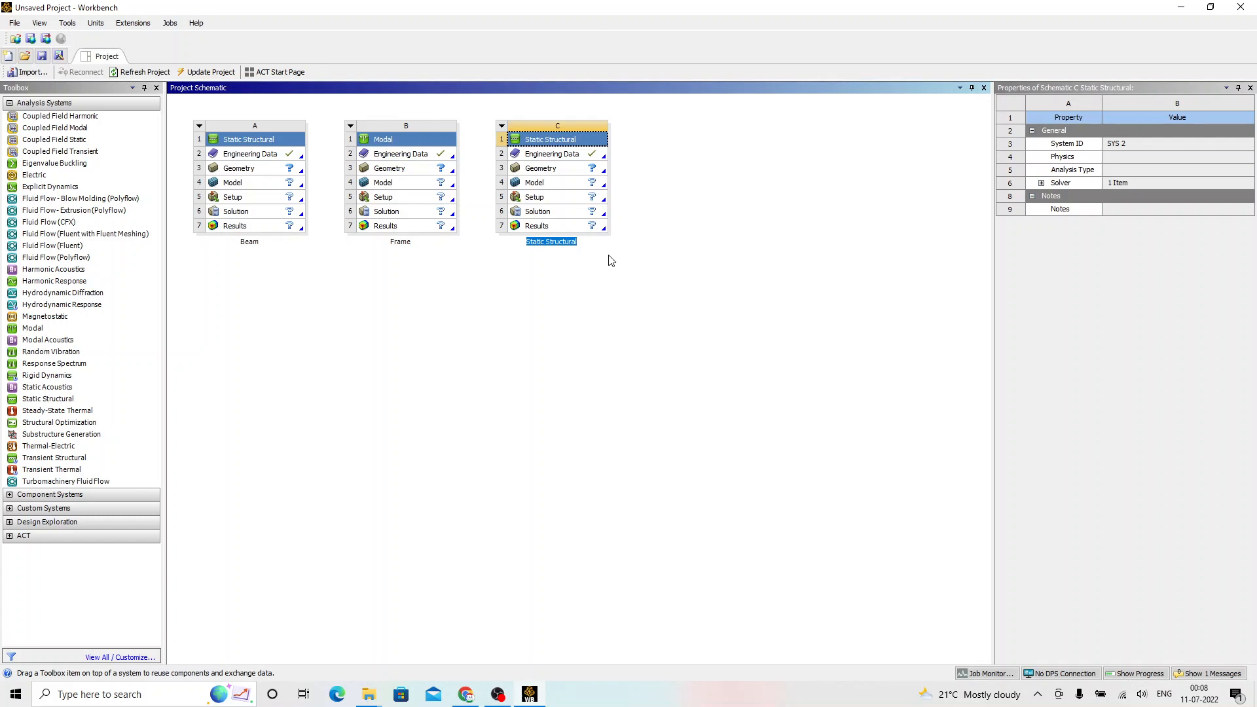
text(Bolt)
key(Return)
click(609, 261)
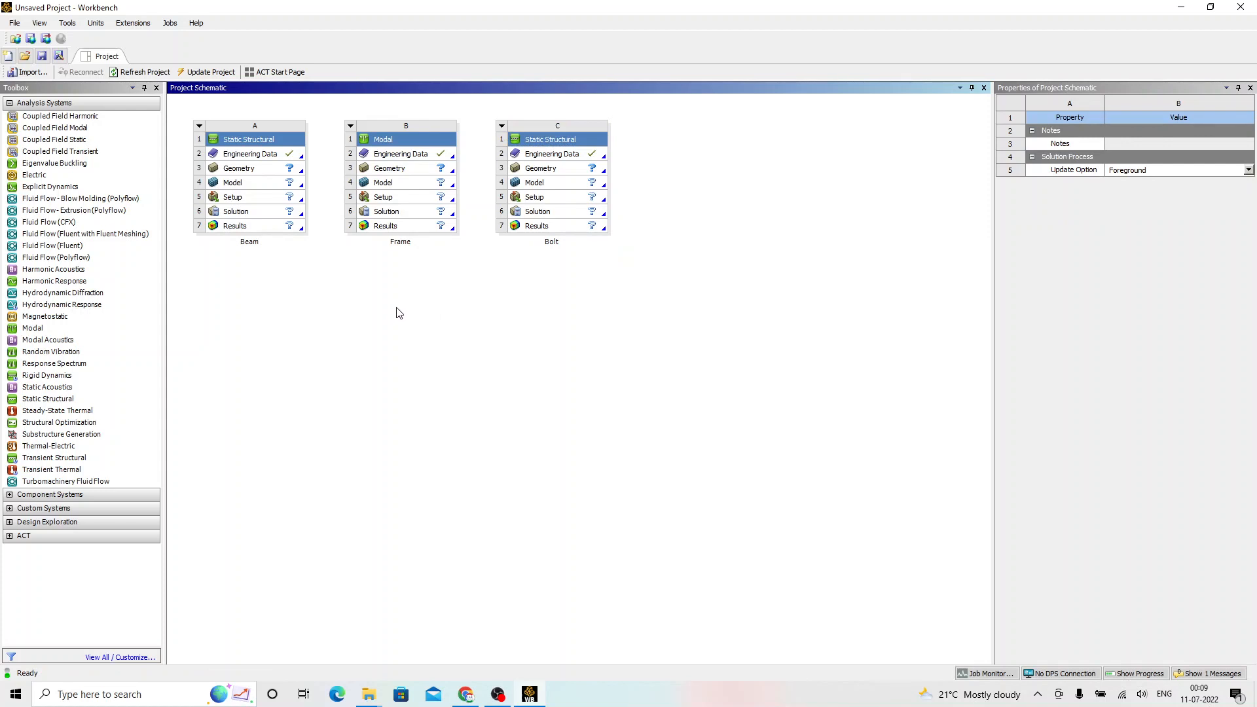
Step: Attach the note "This solution in complete" to the Beam system
click(255, 140)
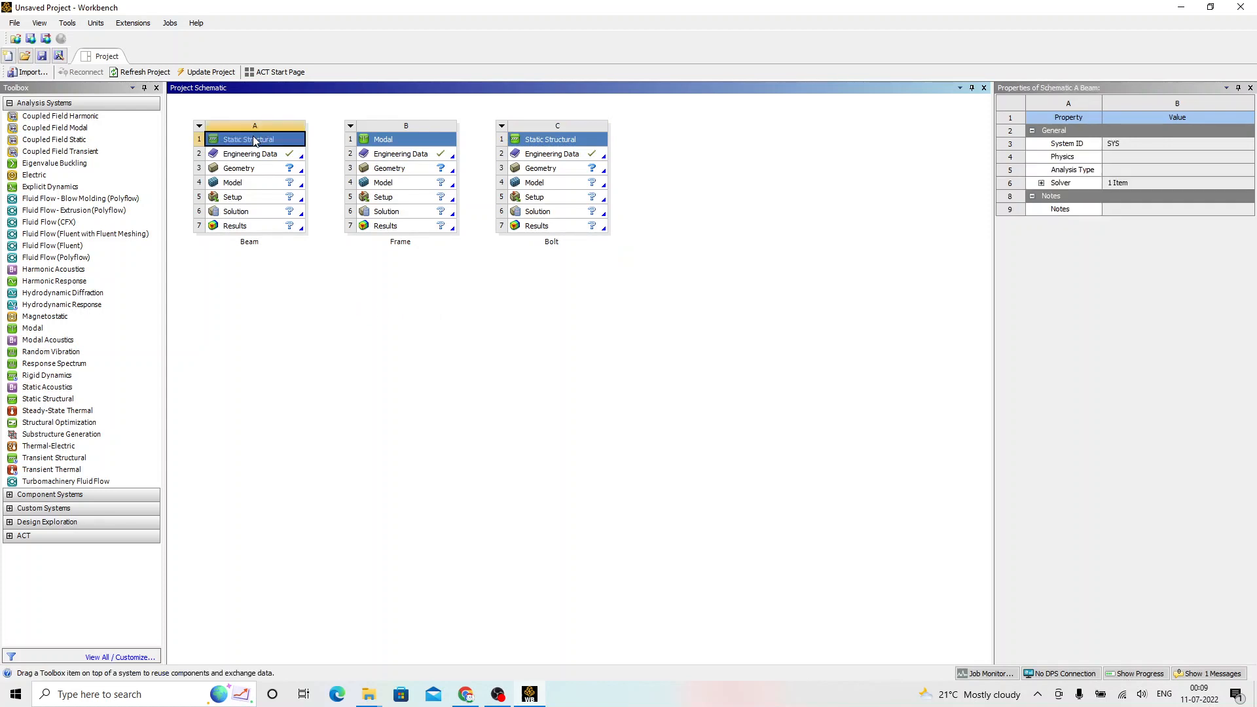
right_click(256, 141)
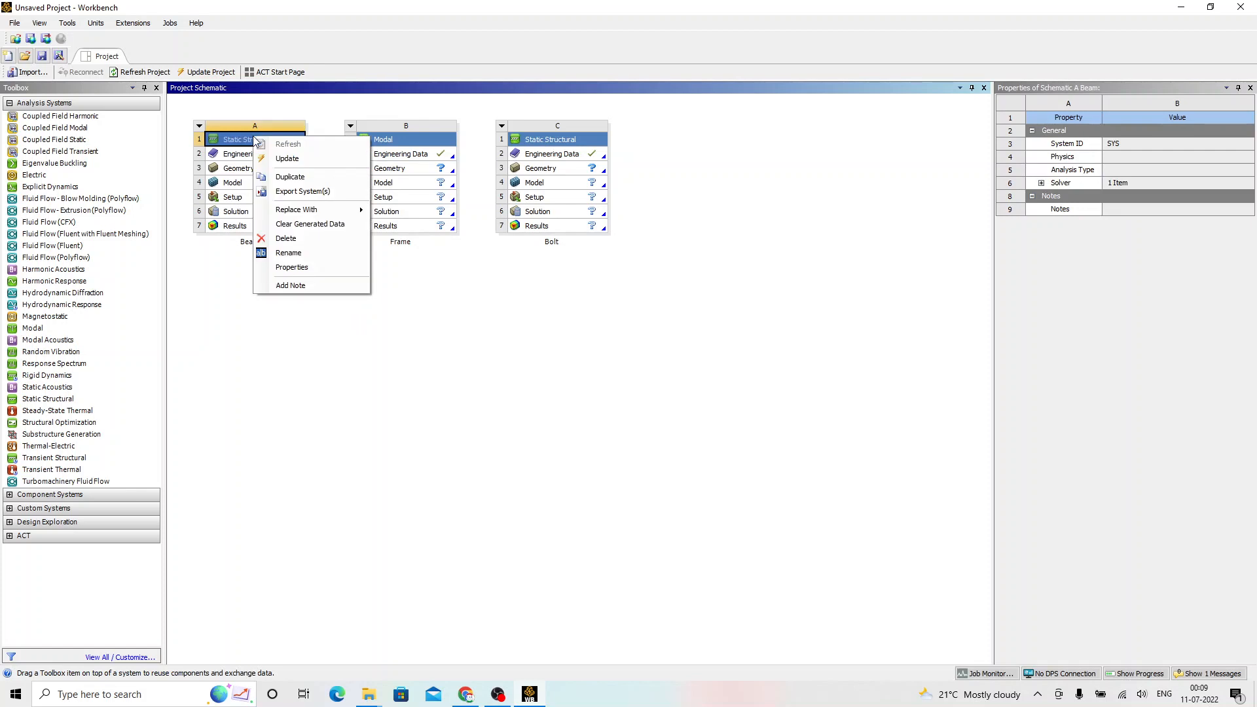
click(286, 287)
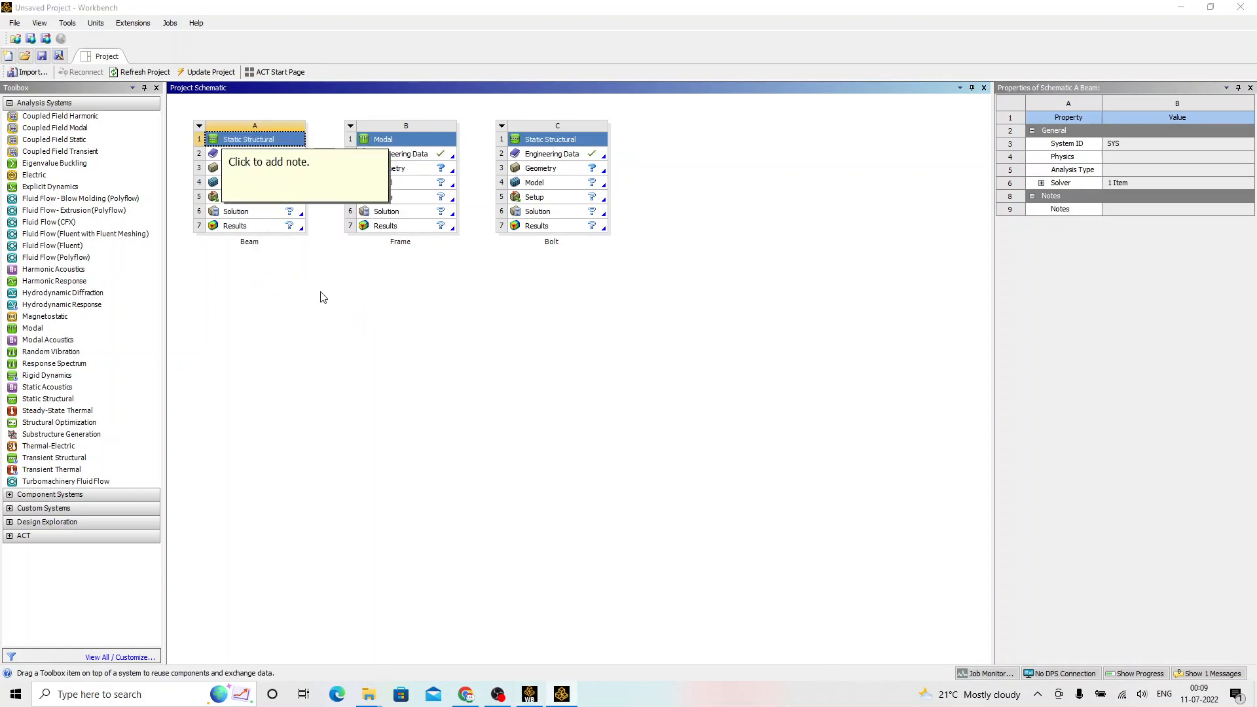
text(This solution in complete)
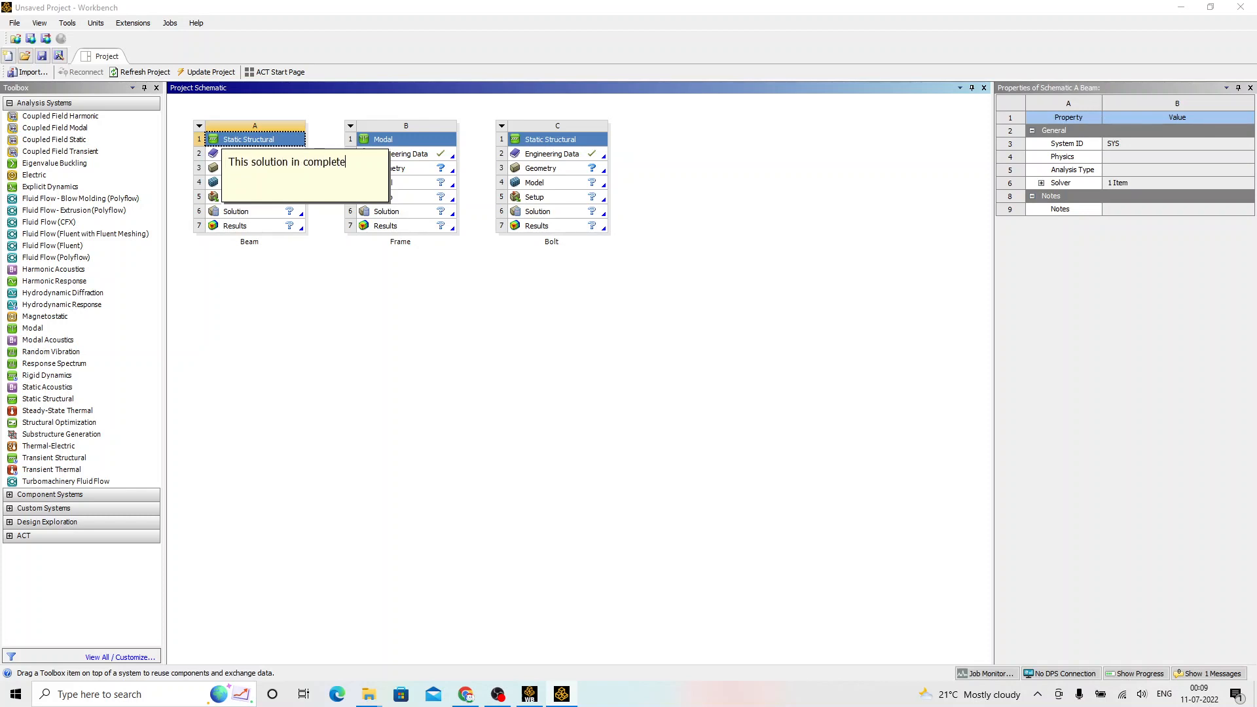
click(383, 346)
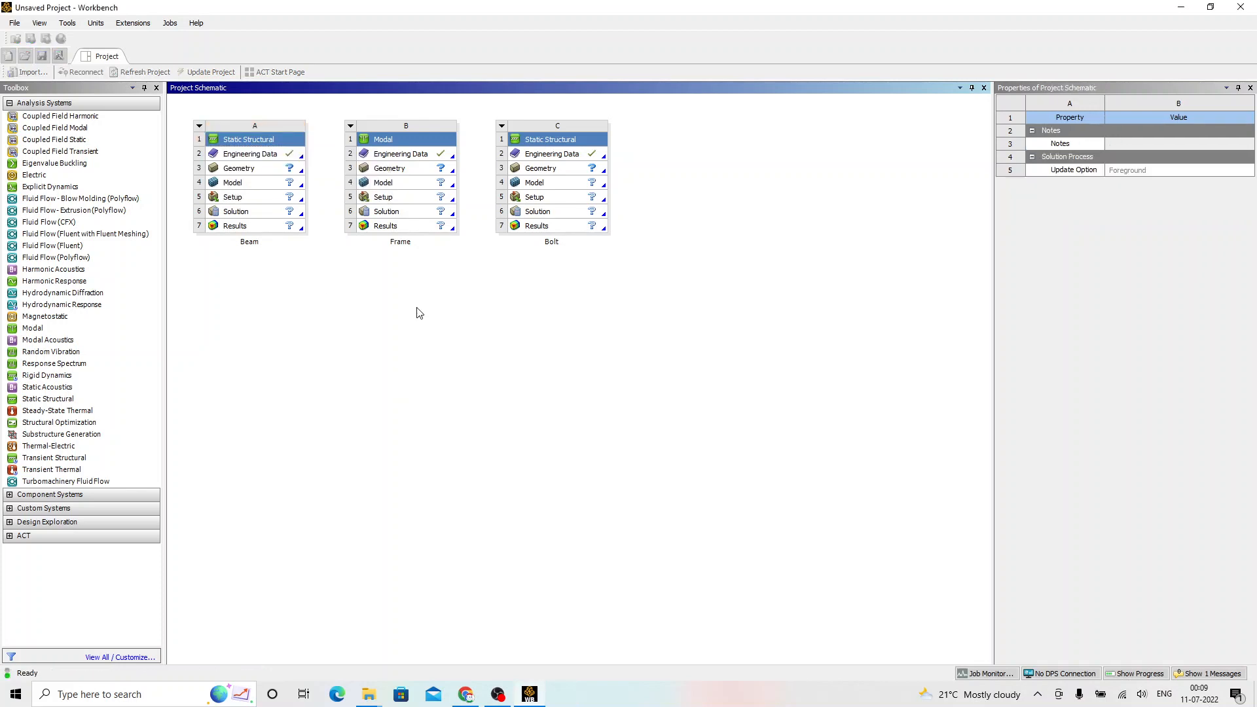
click(426, 145)
click(461, 260)
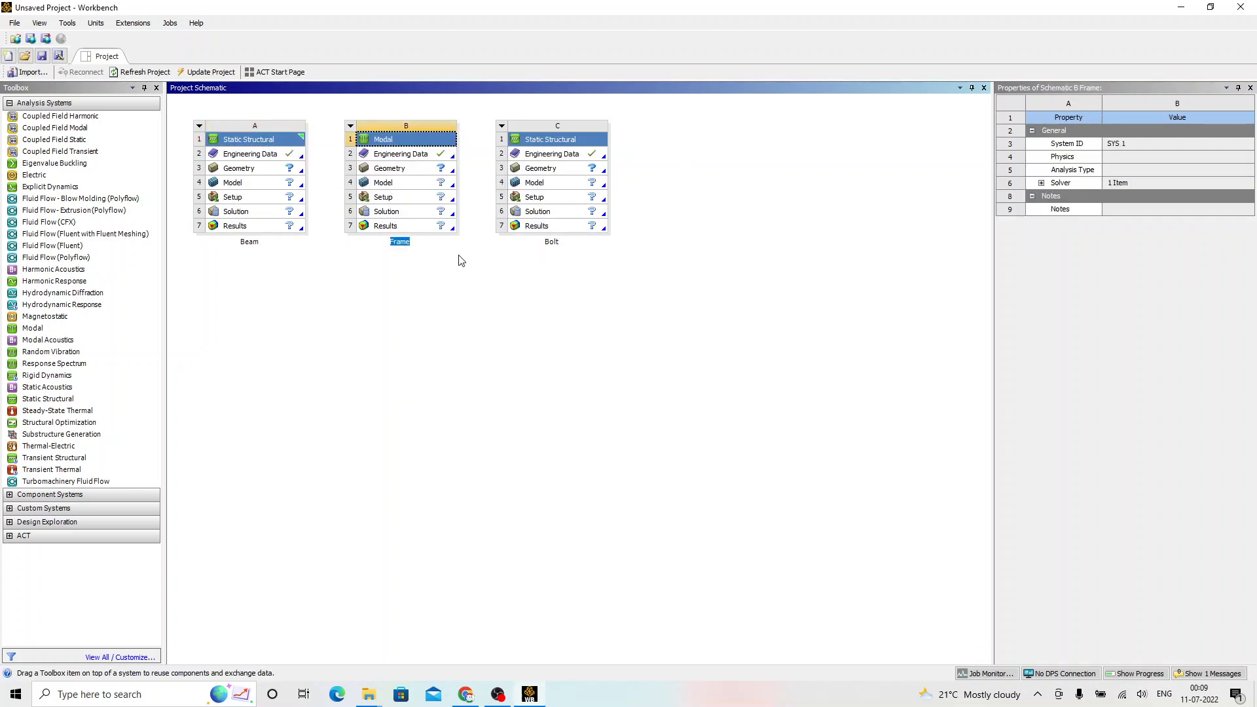
key(Return)
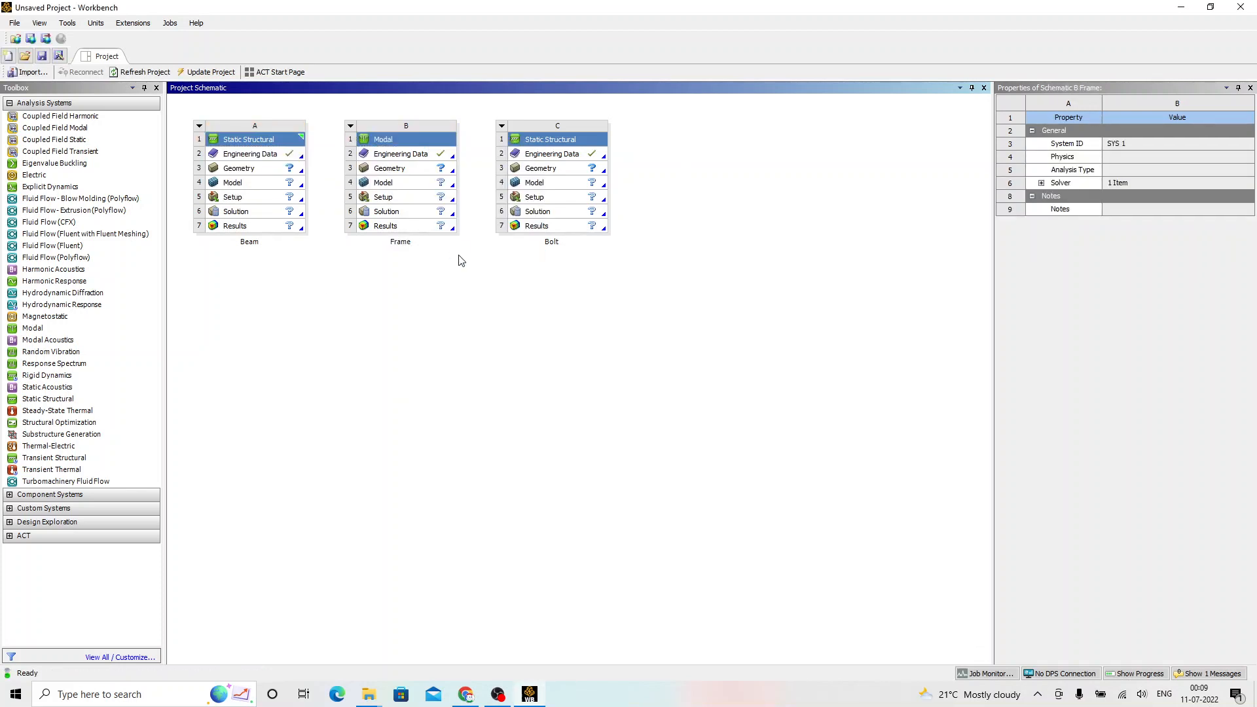
Step: Attach the note "The frequencies are good" to the Frame system and reopen the note to check it
click(407, 135)
right_click(407, 137)
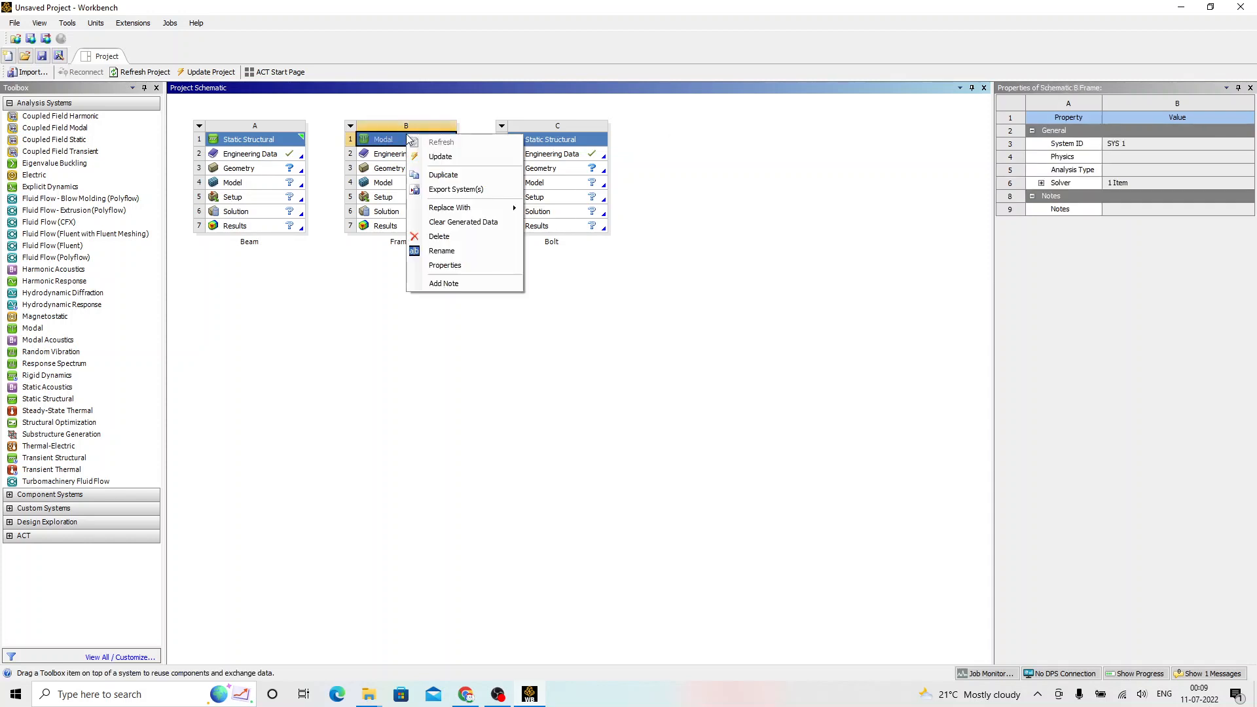
click(444, 283)
text(The)
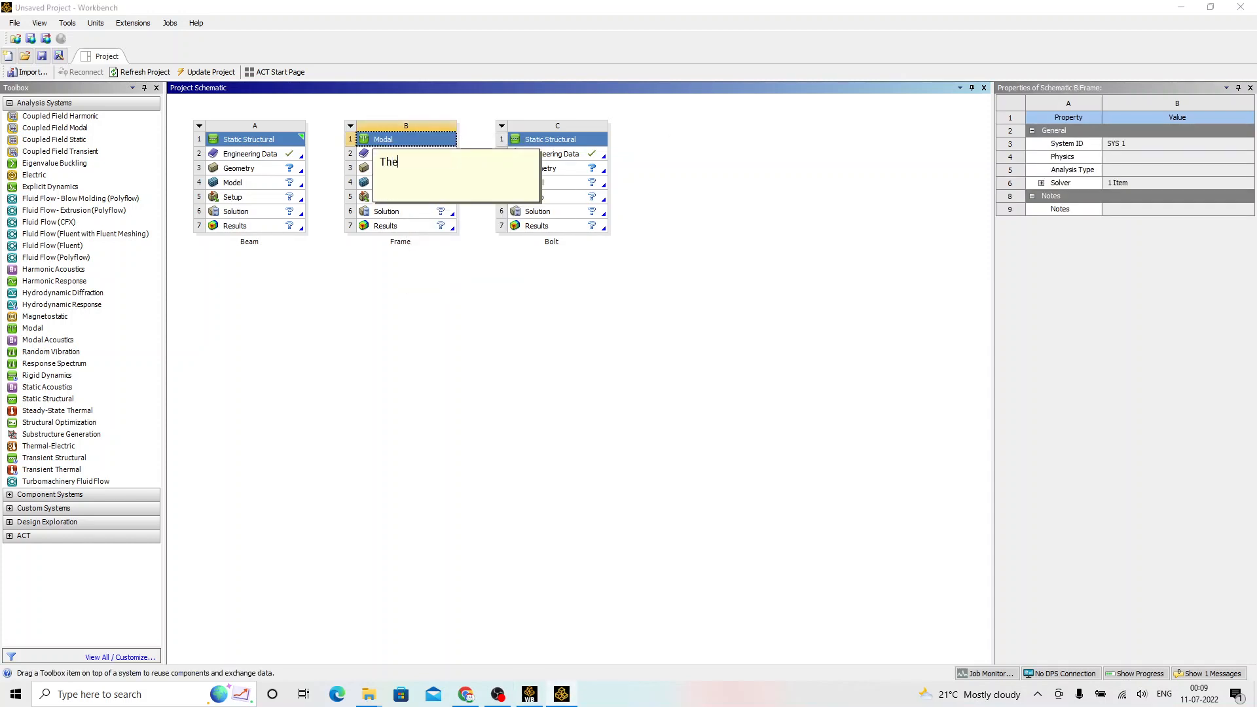
text( frequencies are good)
click(460, 390)
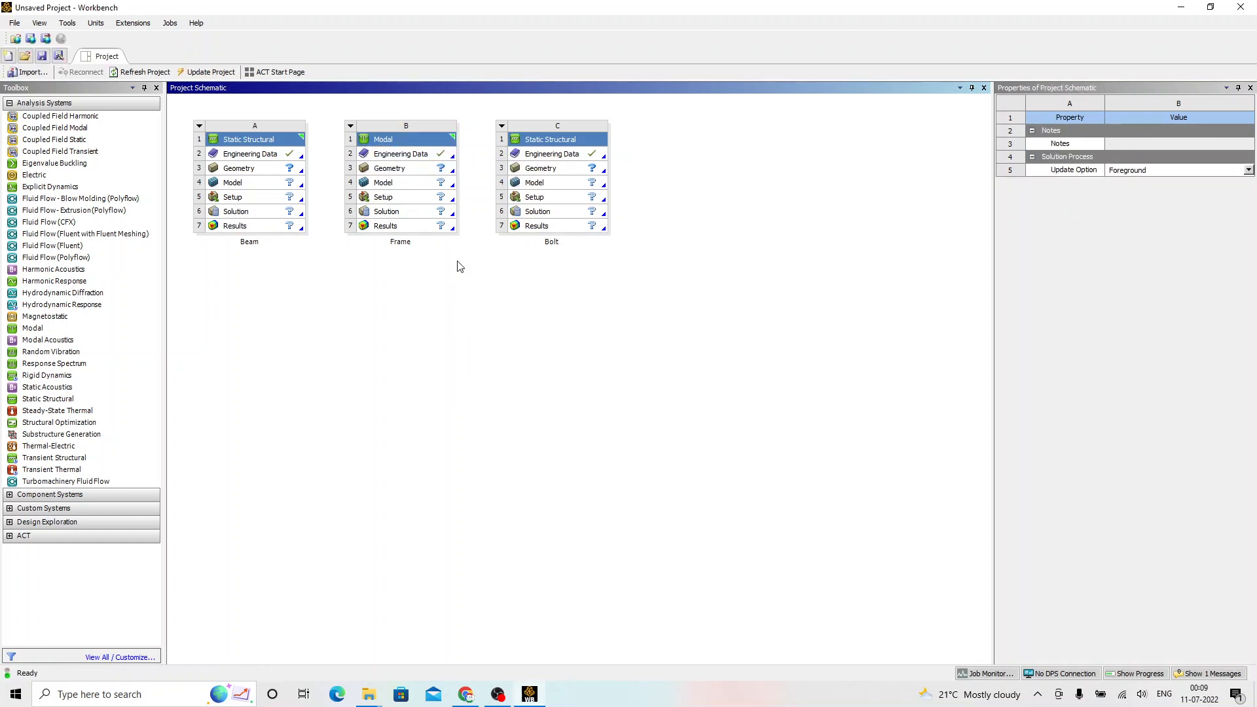
click(455, 141)
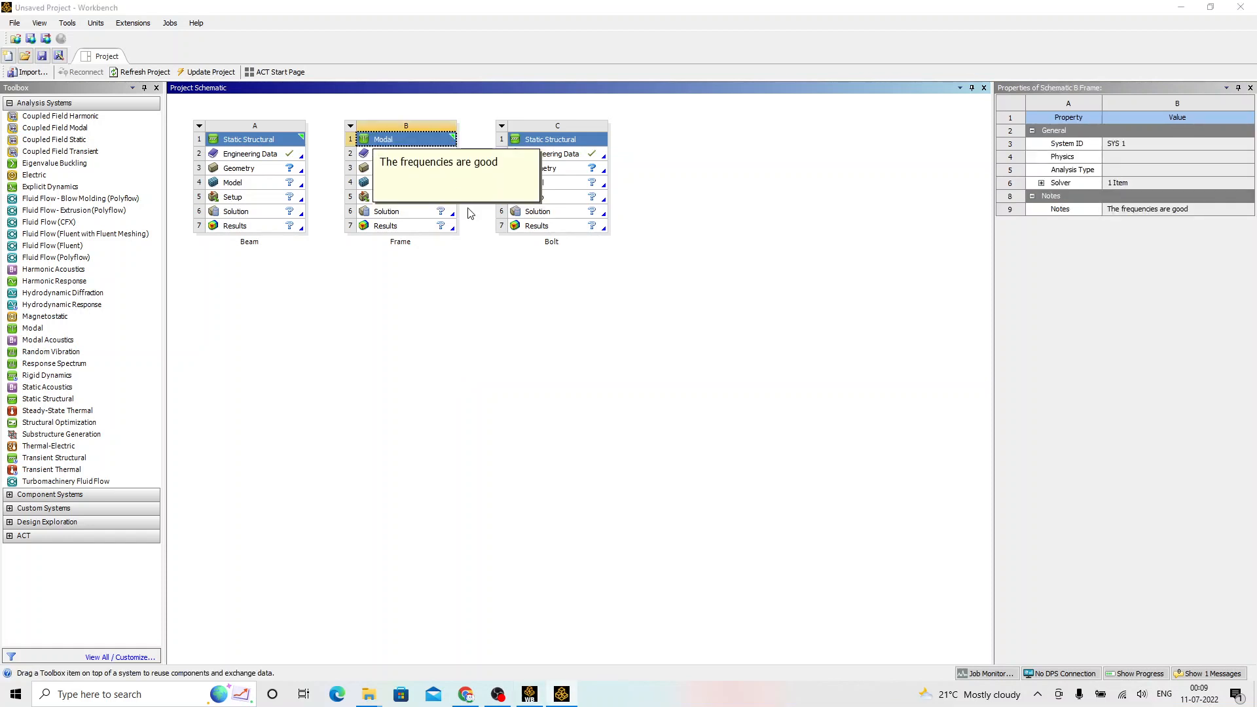
click(470, 270)
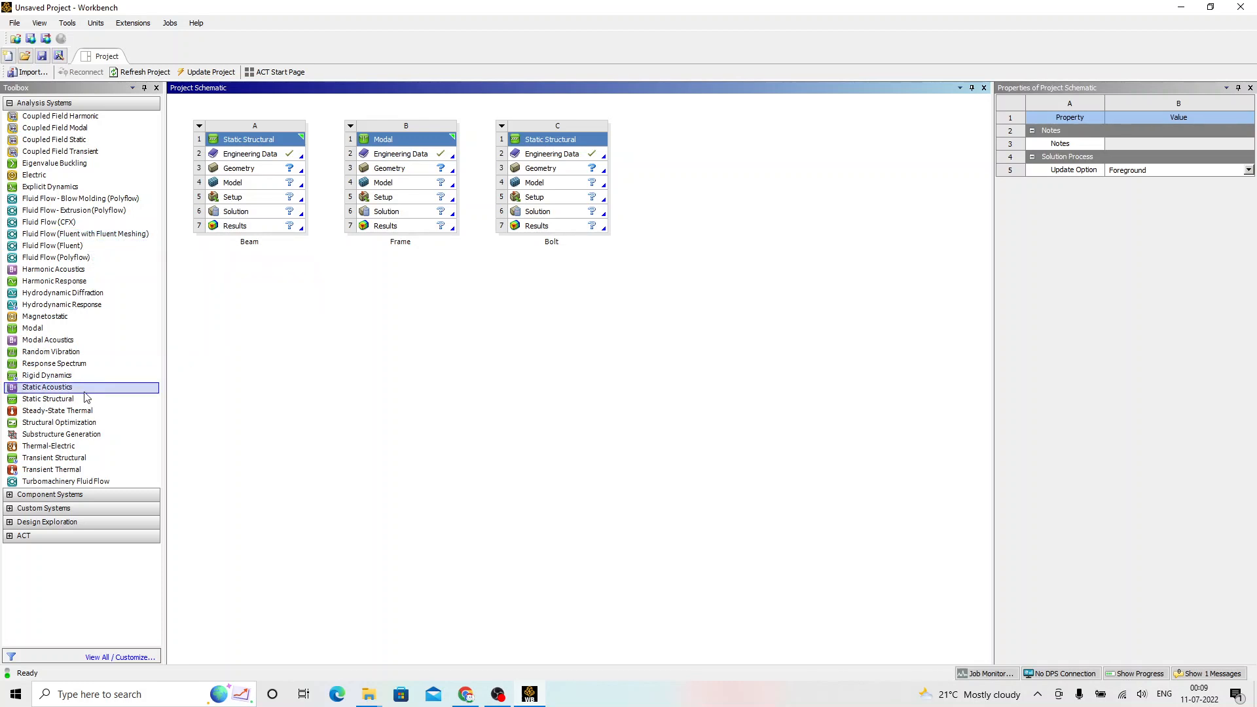
Step: Add another Static Structural system below the first row and share the Beam system's Engineering Data with it
drag(66, 399, 246, 267)
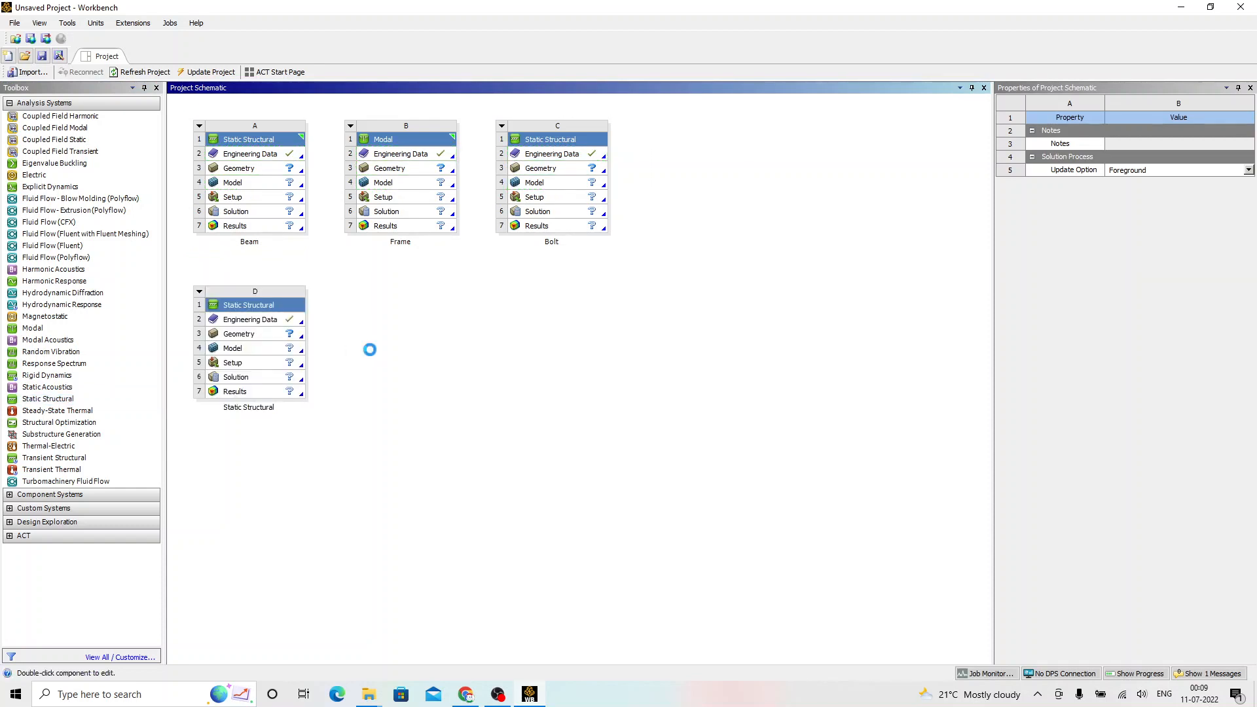
click(263, 322)
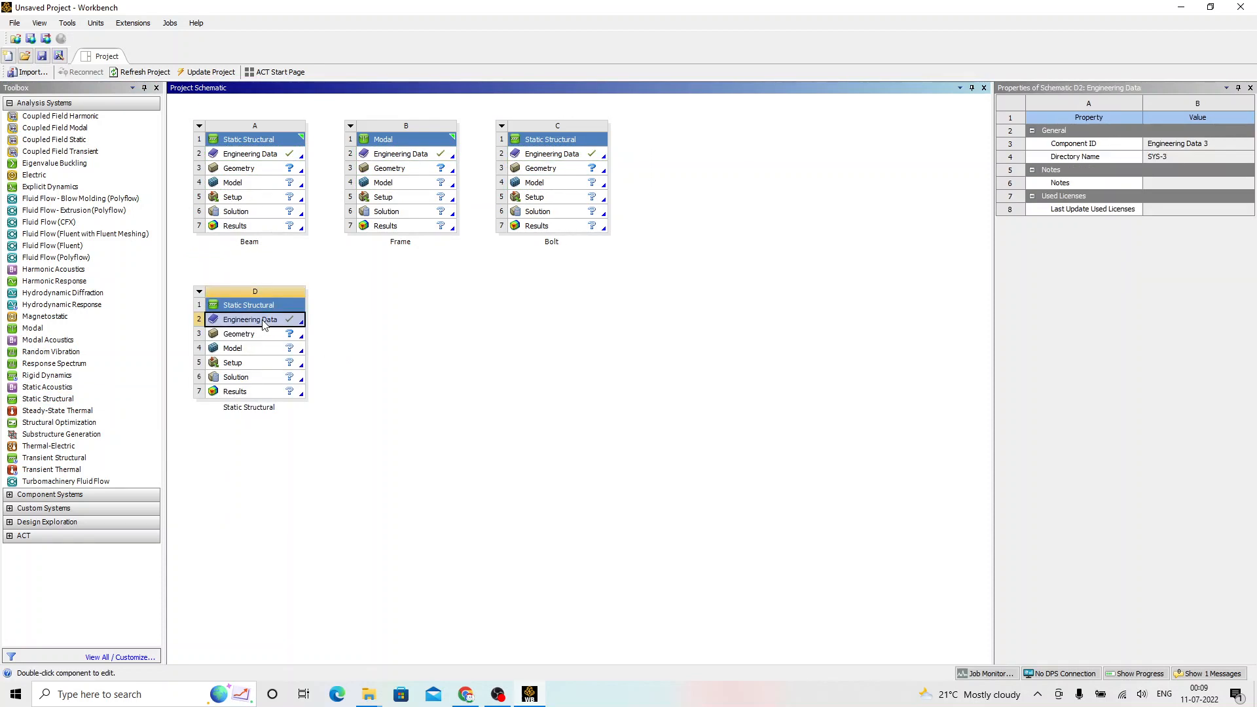
click(233, 158)
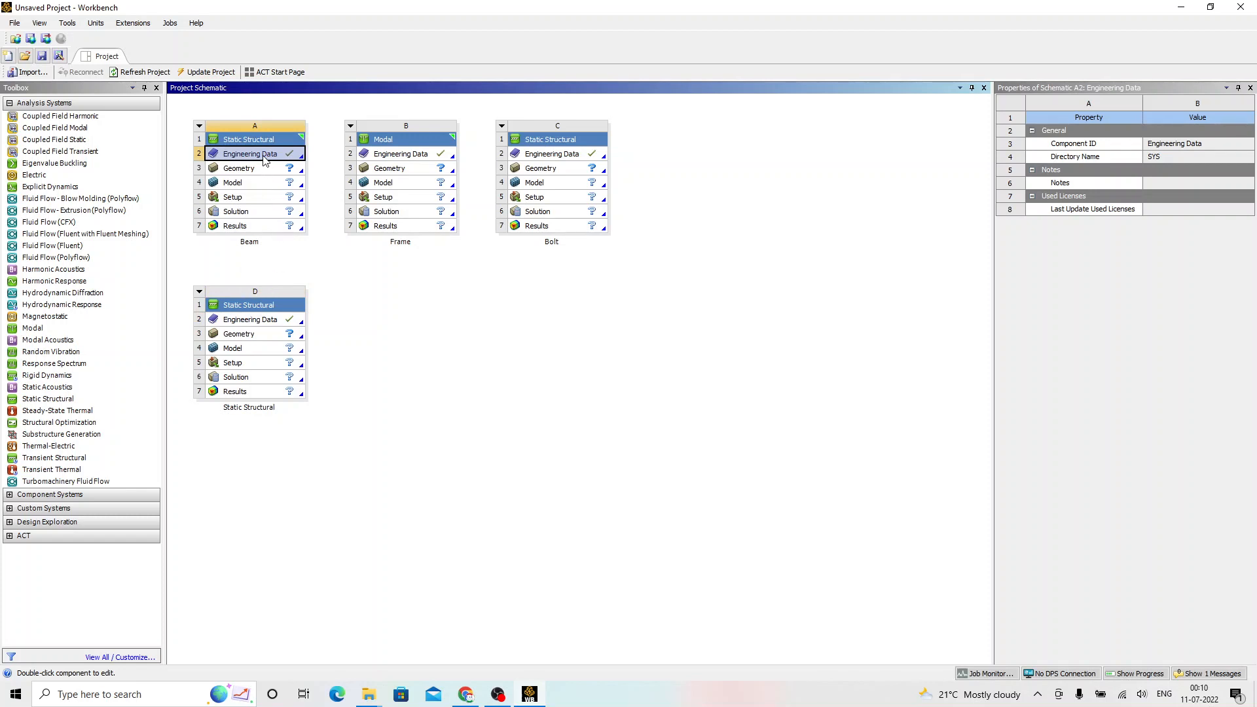
drag(266, 155, 235, 323)
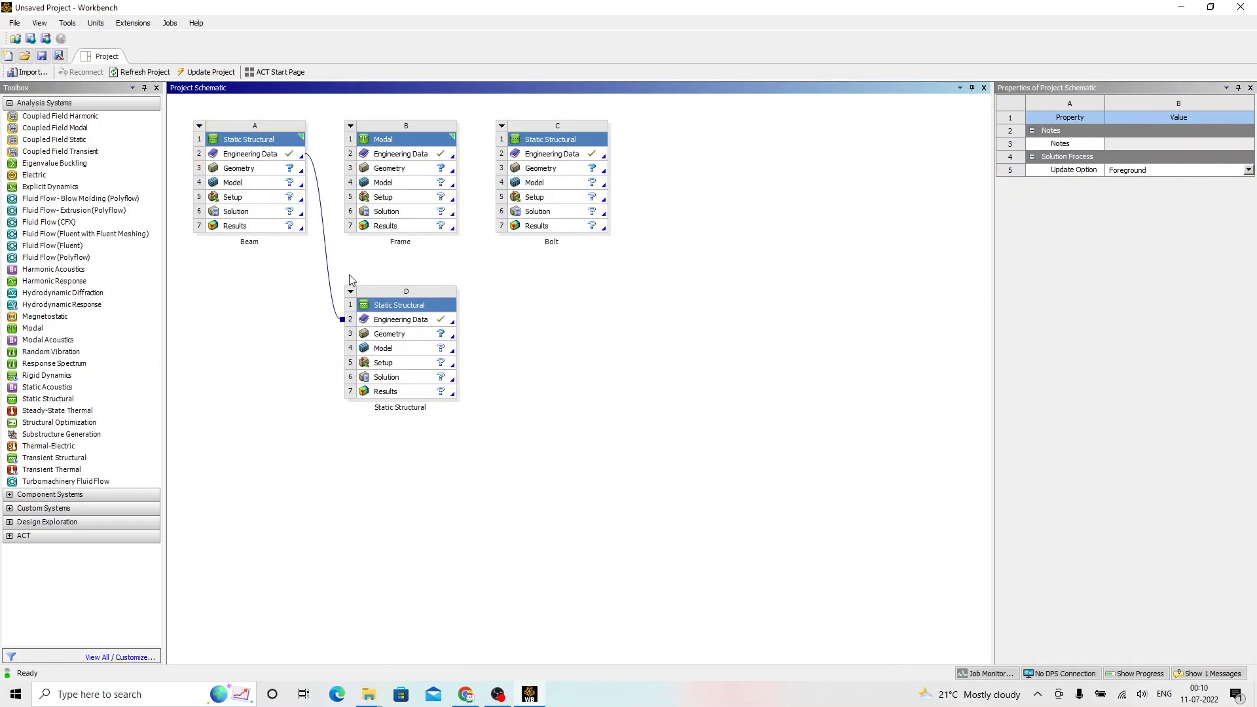
click(328, 252)
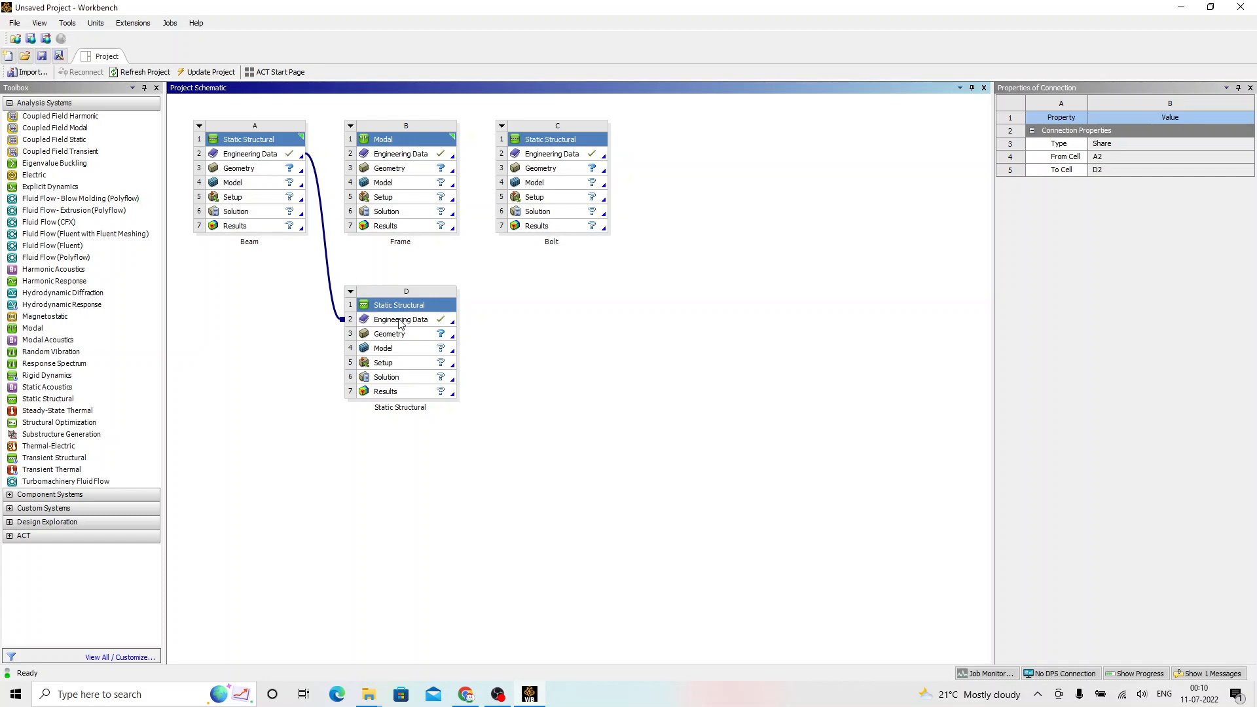
click(514, 396)
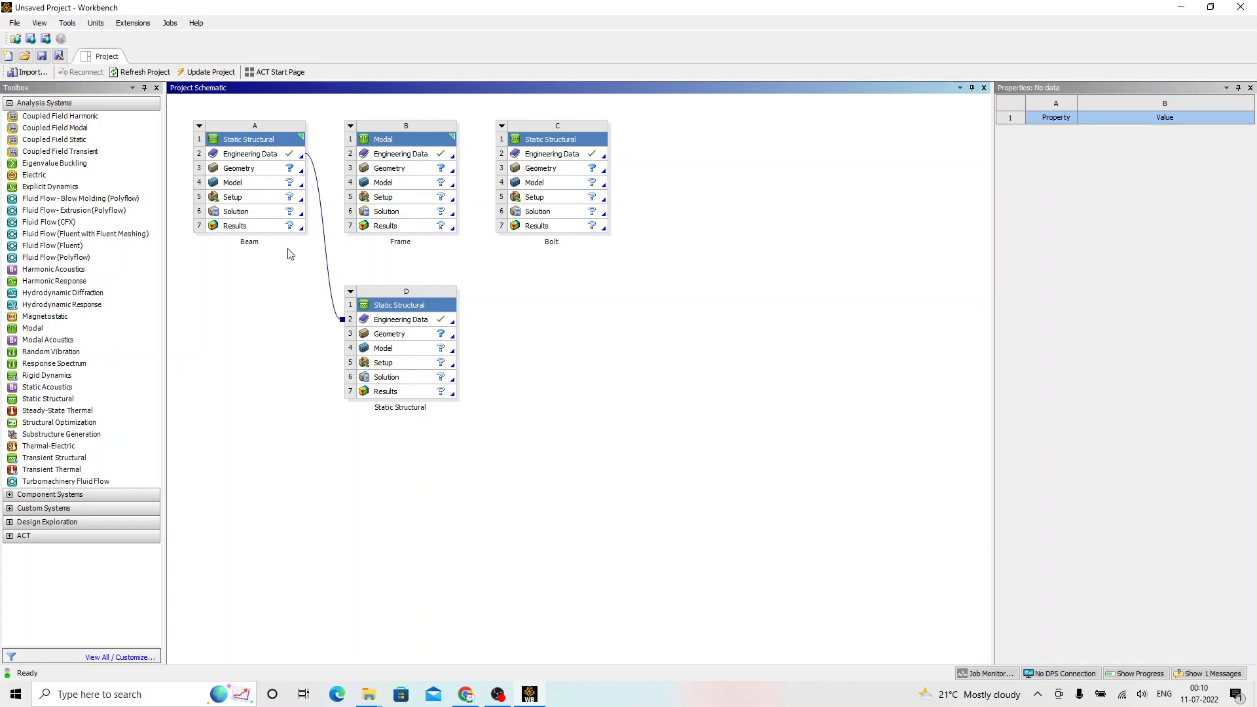
Step: Rename the Static Structural system D, which shares the Beam system's Engineering Data, as Disc
click(277, 140)
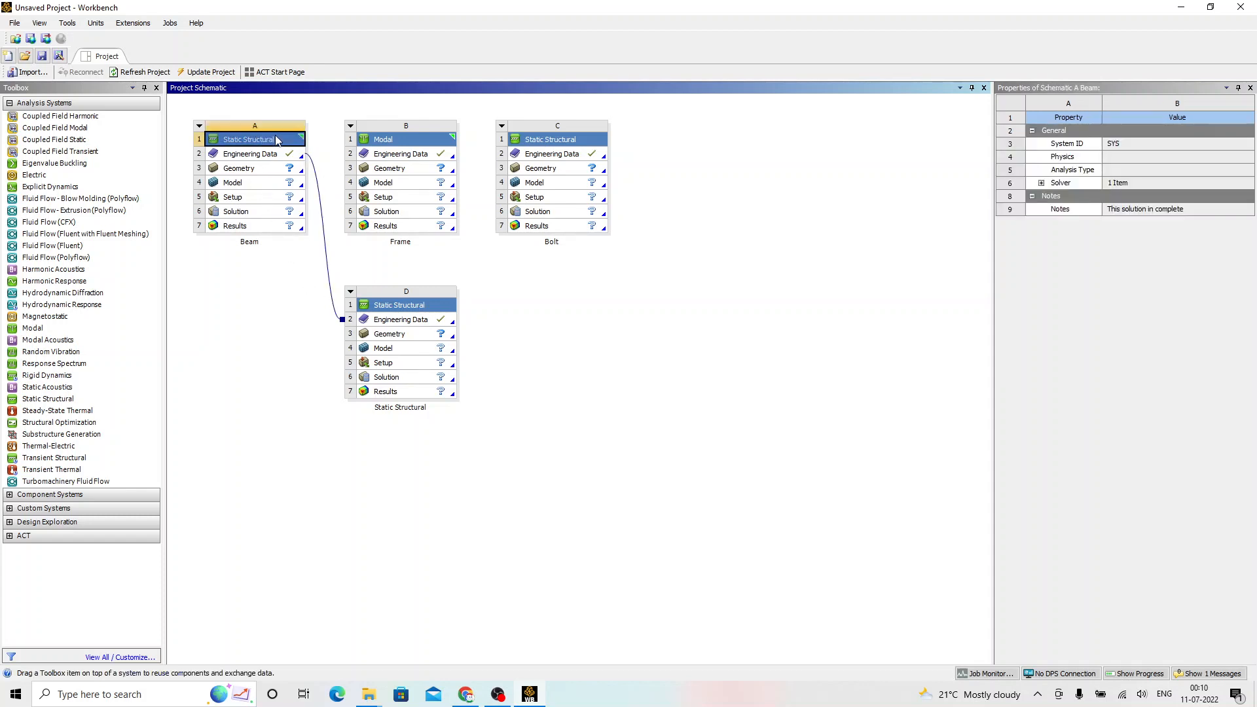
click(424, 308)
right_click(425, 307)
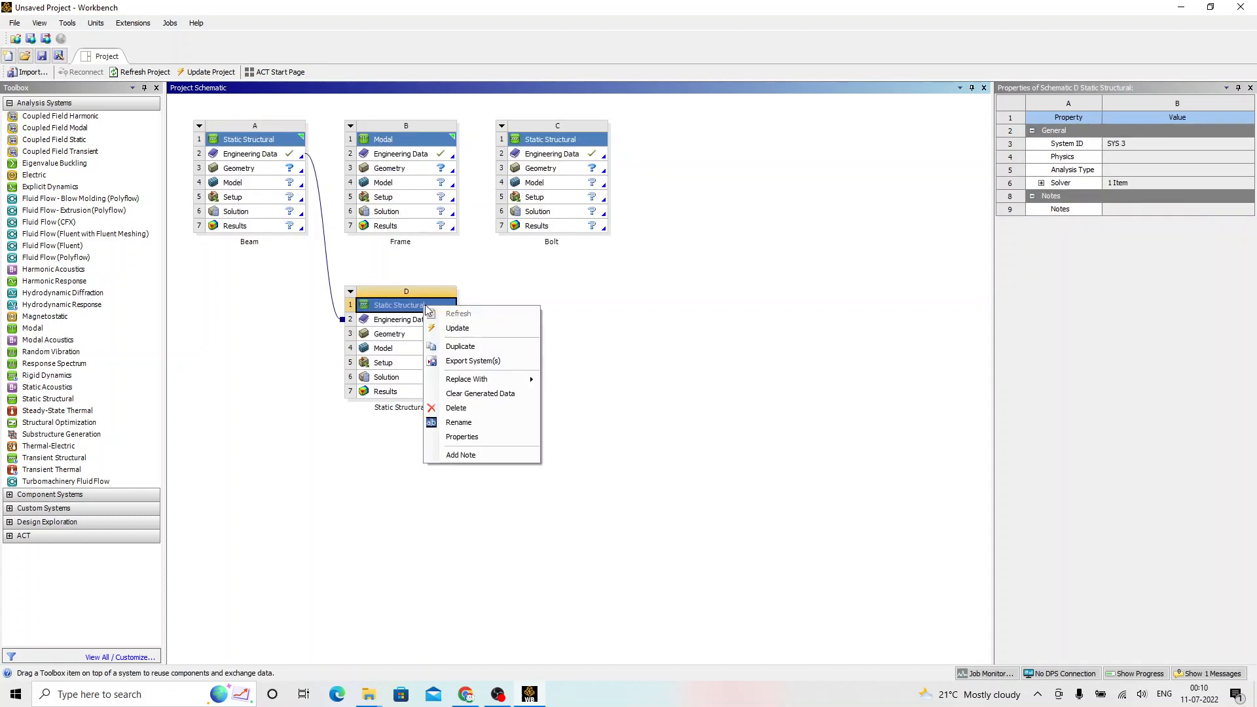
click(488, 421)
text(Disc)
key(Return)
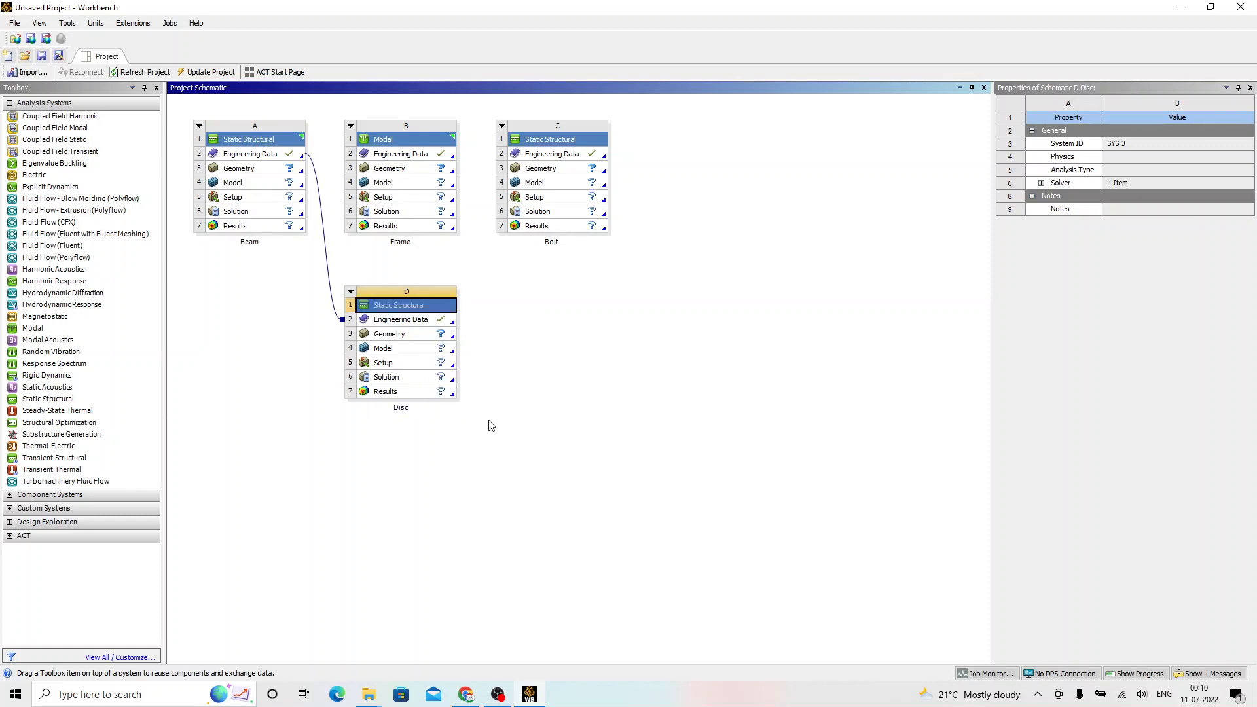
click(491, 425)
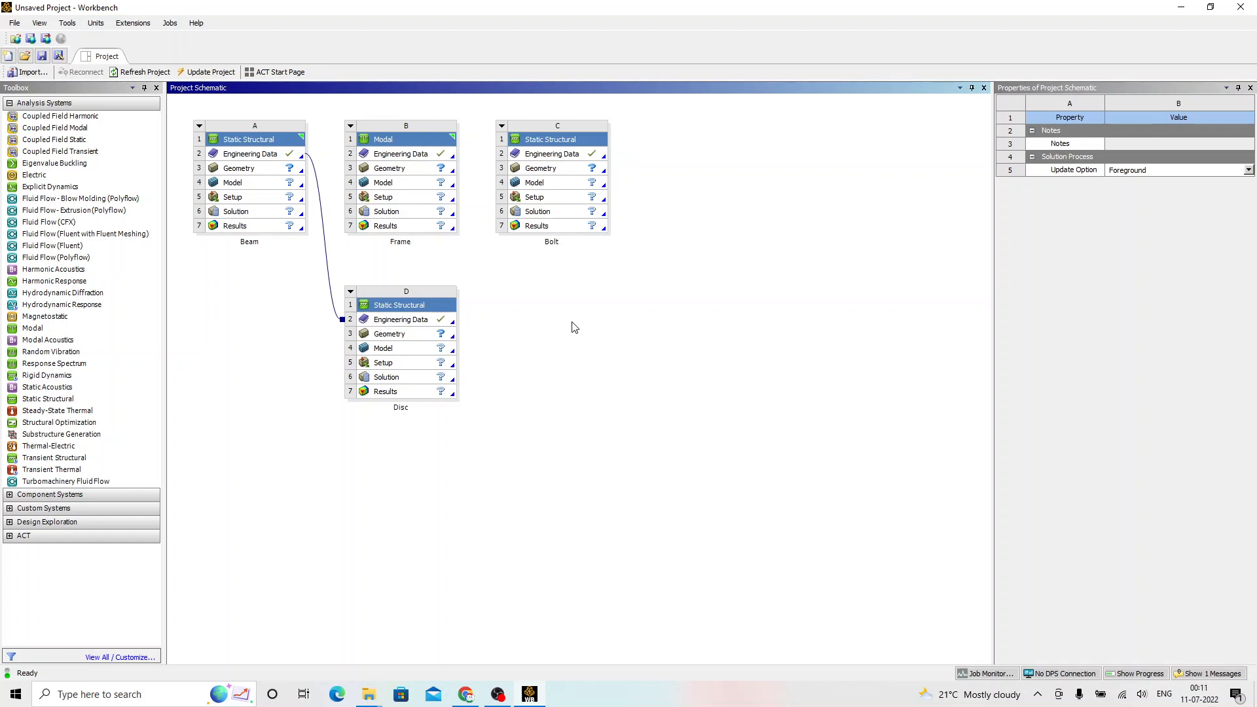
key(alt+Tab)
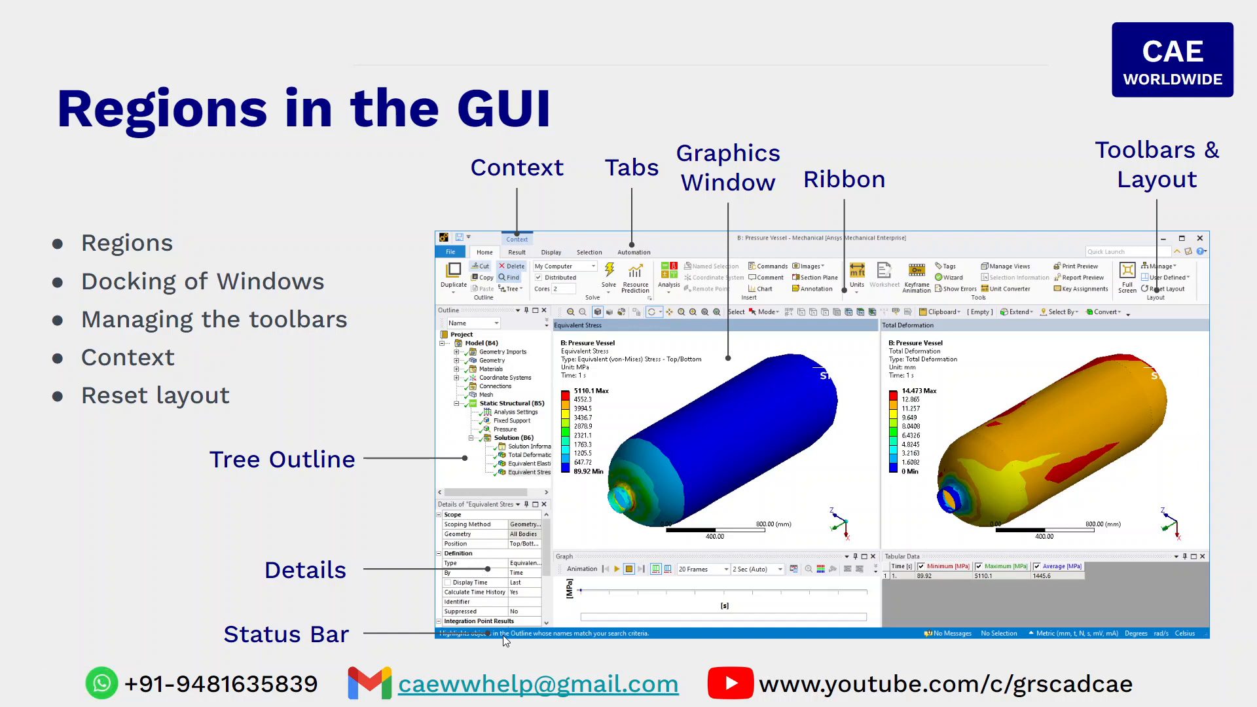
key(alt+Tab)
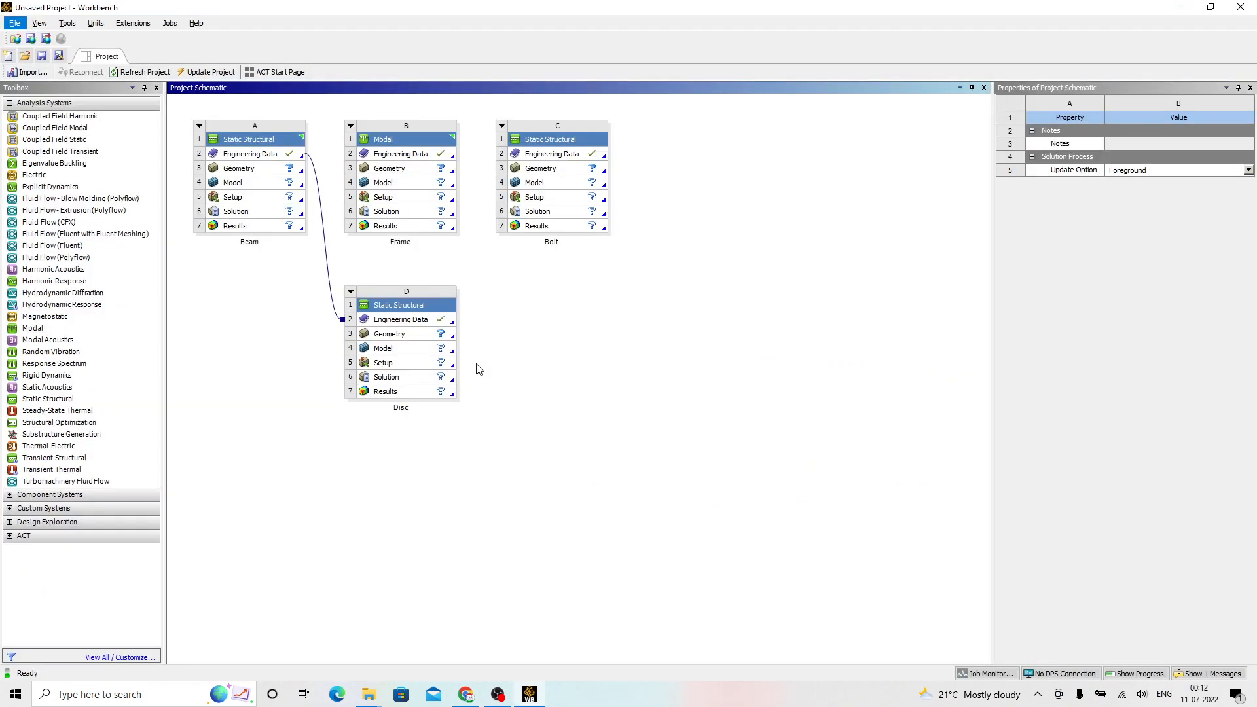
Step: Add a standalone Static Structural system beside the Disc system and import Crank.scdoc as its geometry
click(551, 332)
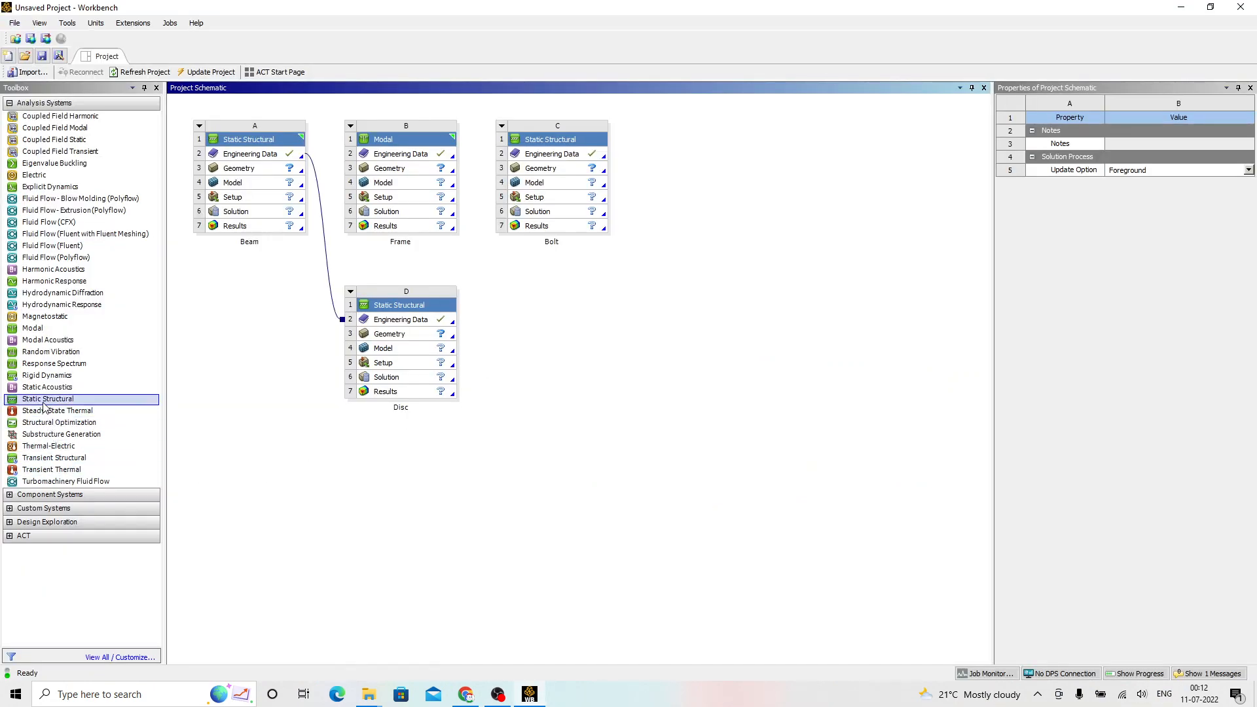
drag(45, 404, 551, 344)
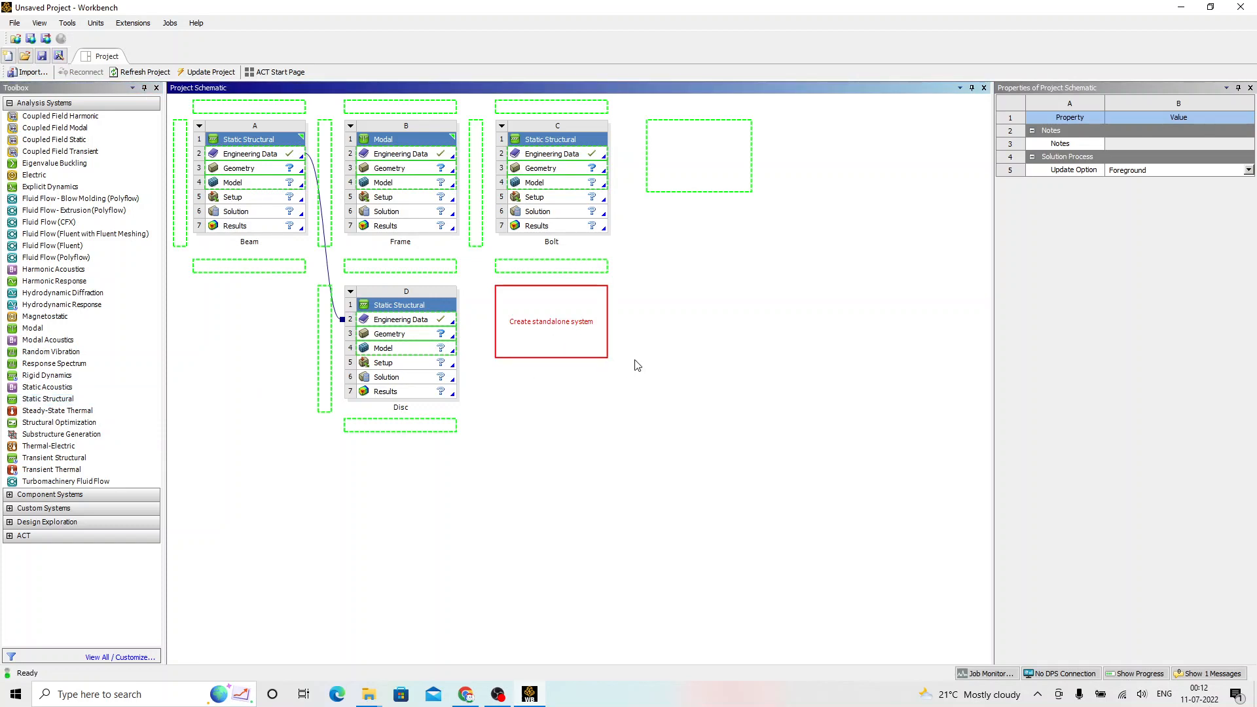
click(661, 358)
right_click(560, 335)
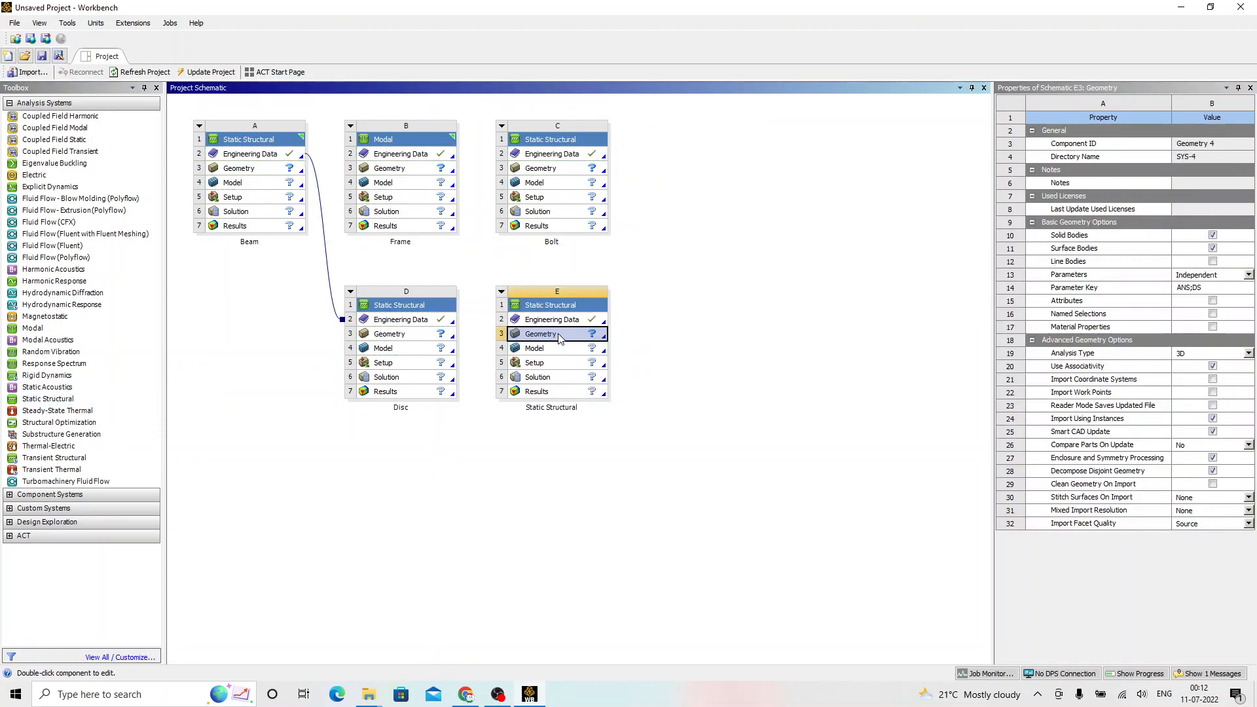
mouse_move(614, 372)
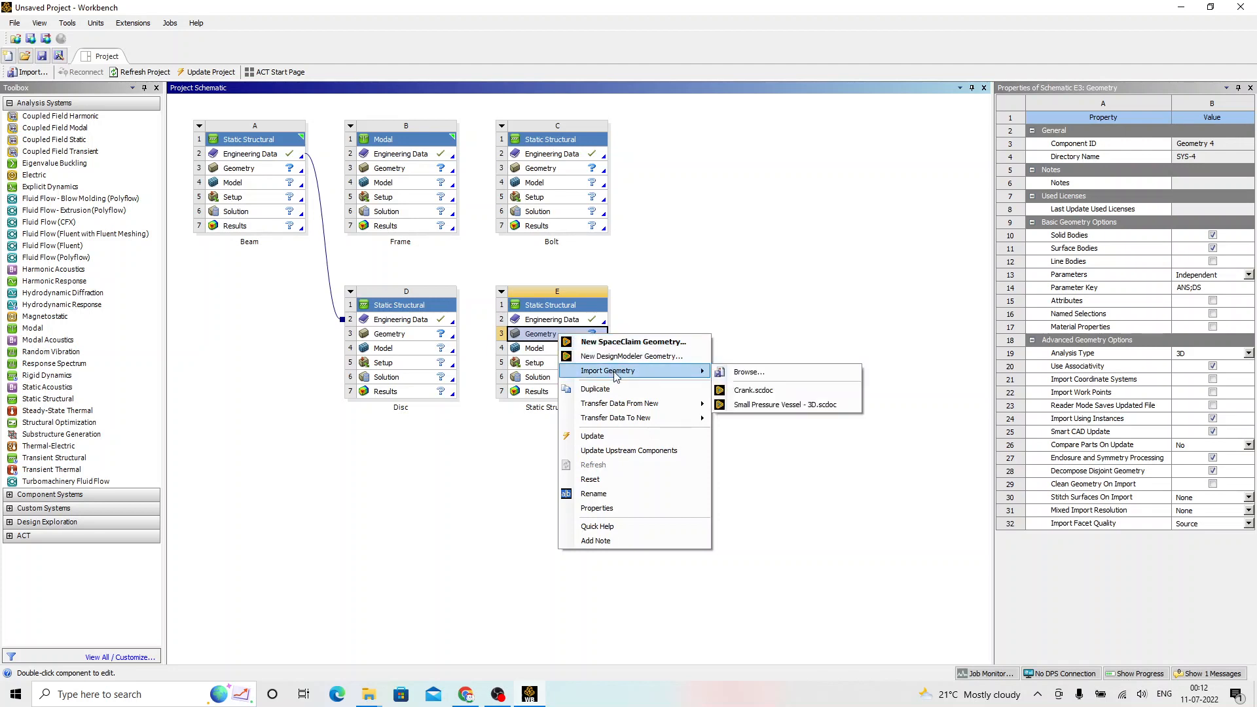
click(746, 392)
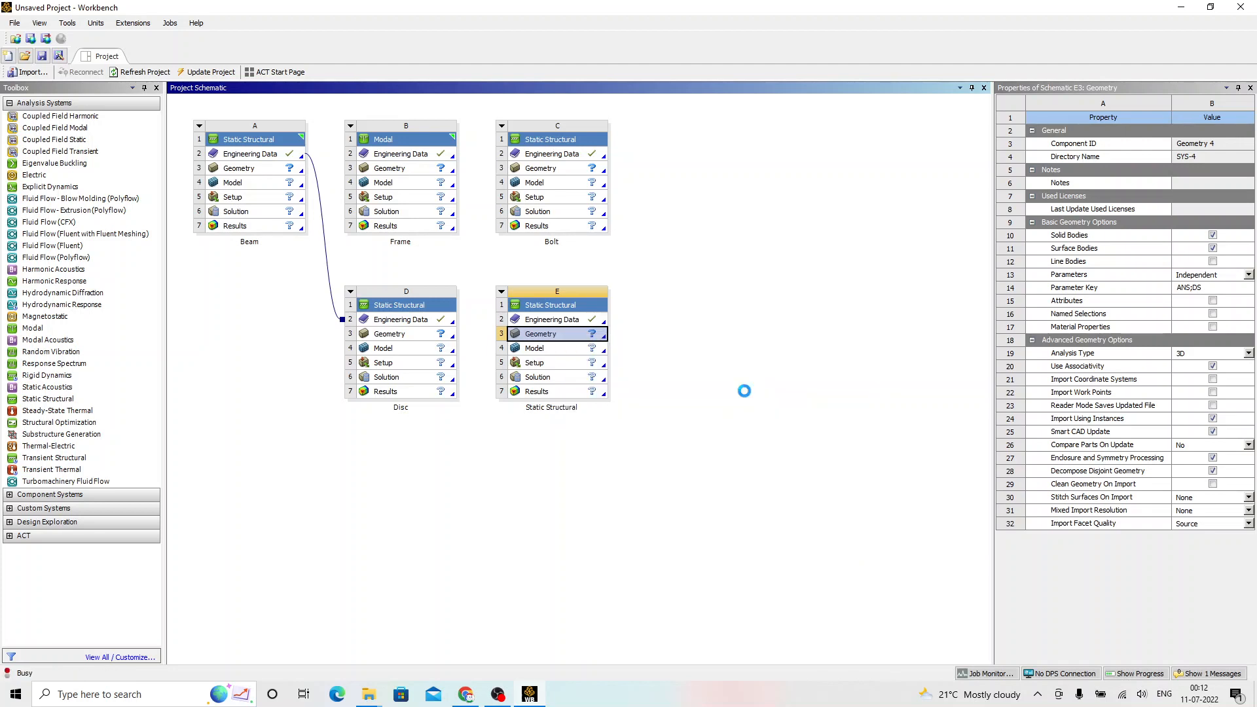
click(745, 394)
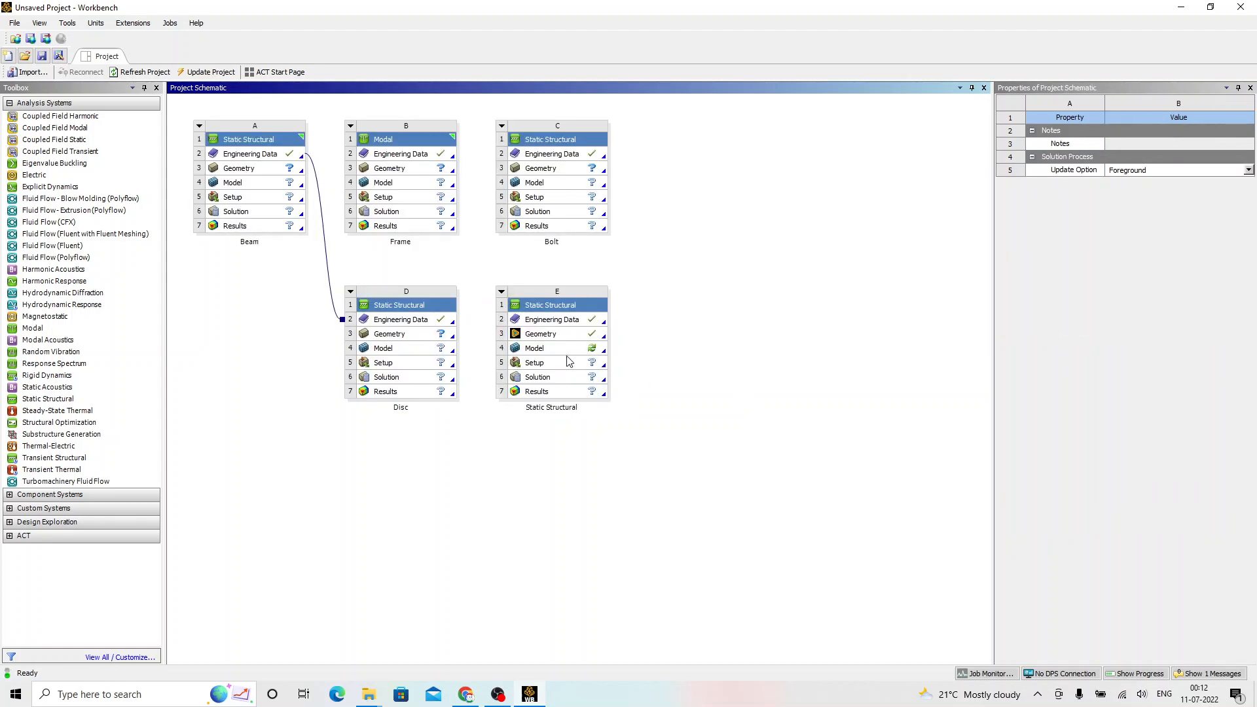
Step: Rename the new Static Structural system E as Crank
right_click(555, 308)
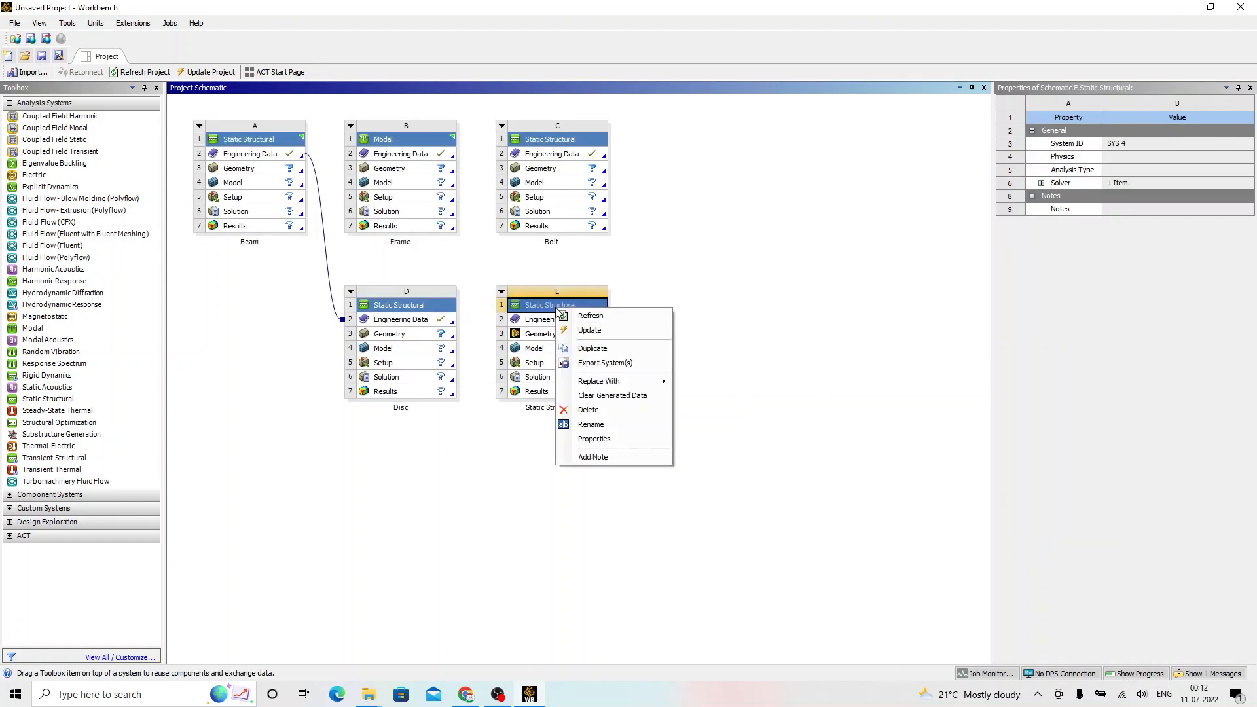
click(593, 426)
text(Crank)
key(Return)
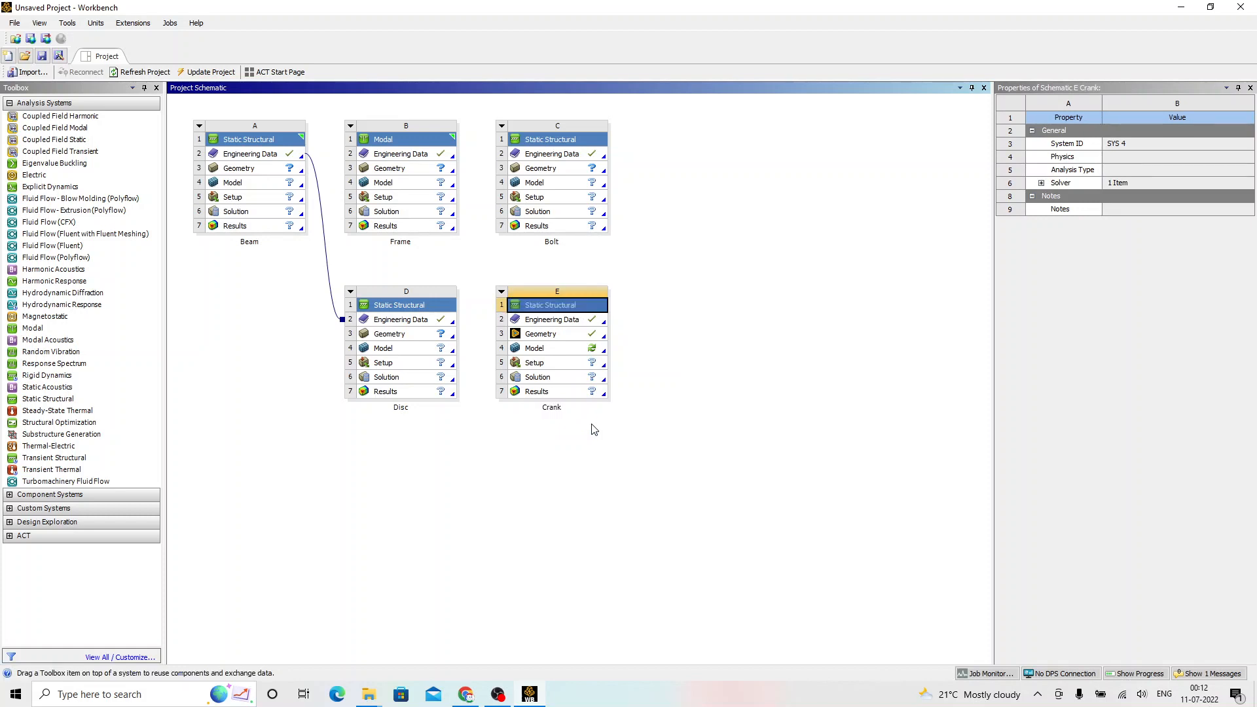
click(594, 428)
Step: Open the Crank system's Model in Mechanical and inspect the part by rotating, panning and zooming it
double_click(546, 350)
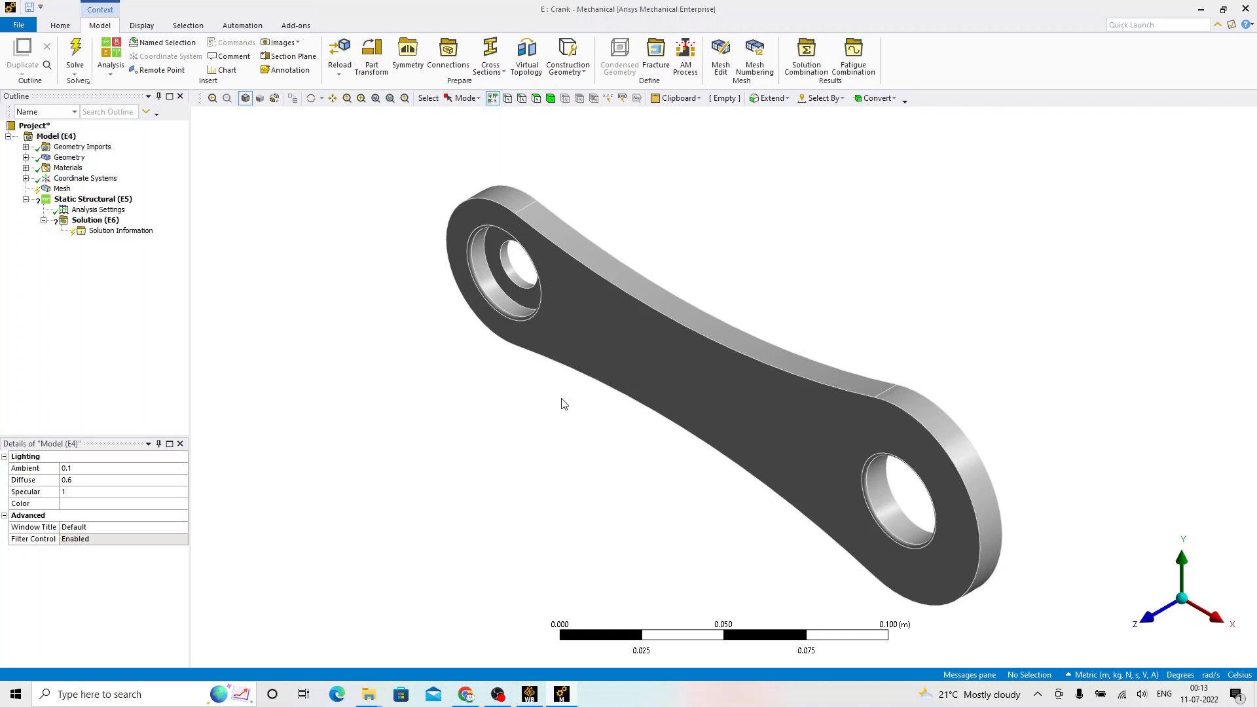
middle_drag(548, 406, 734, 359)
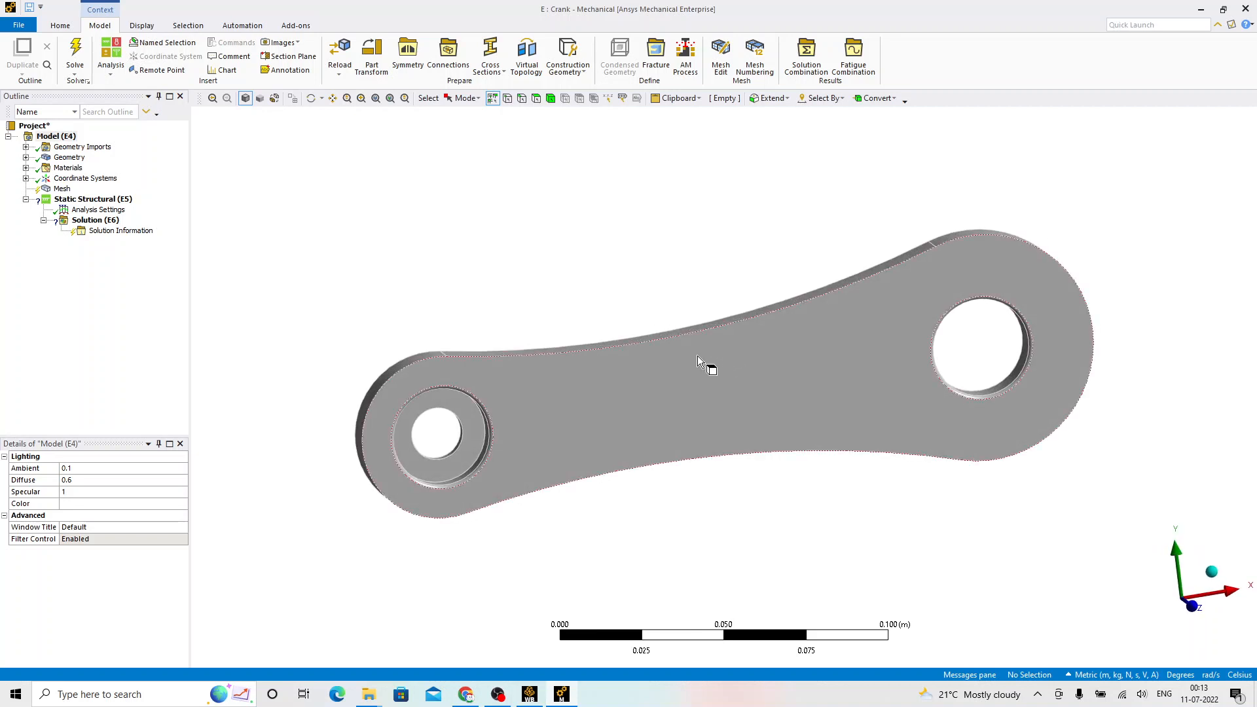
ctrl+middle_drag(653, 282, 576, 257)
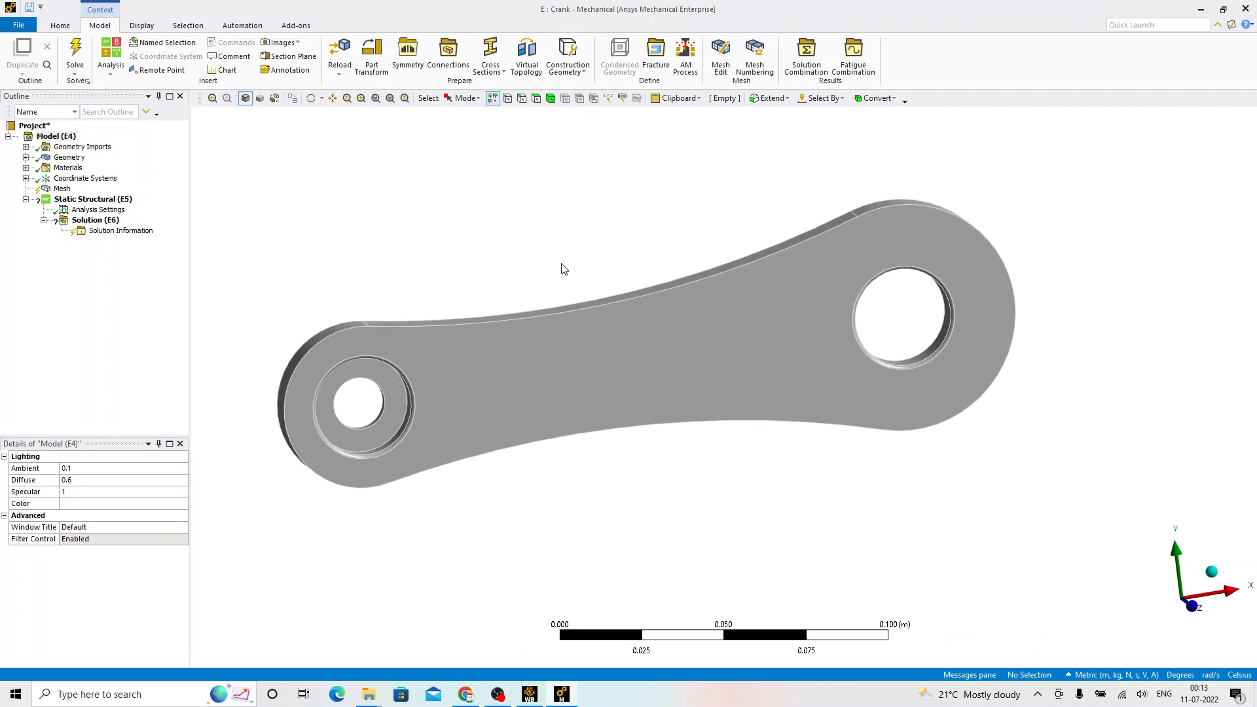
shift+middle_drag(570, 247, 639, 291)
scroll(593, 283, down, 4)
scroll(593, 283, up, 3)
scroll(593, 282, down, 3)
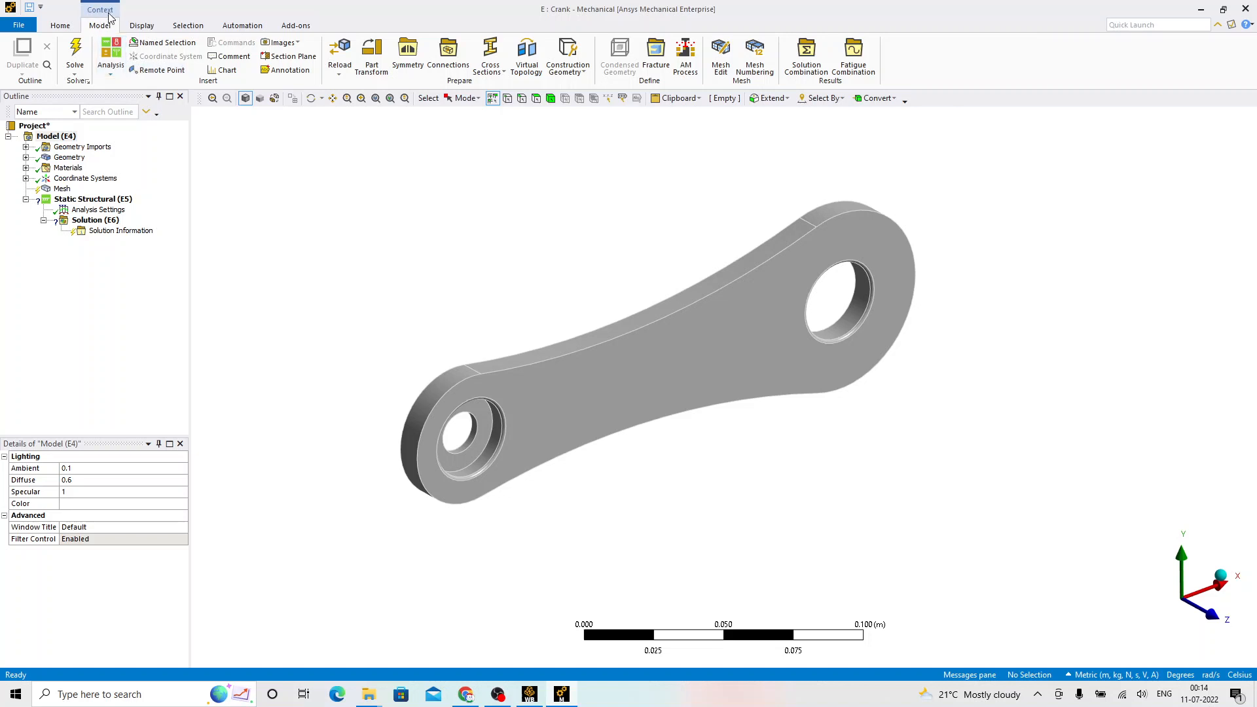
Step: Examine the context commands and details of the outline objects, from Geometry Imports and Geometry through Mesh and Static Structural to Analysis Settings and Solution
click(74, 149)
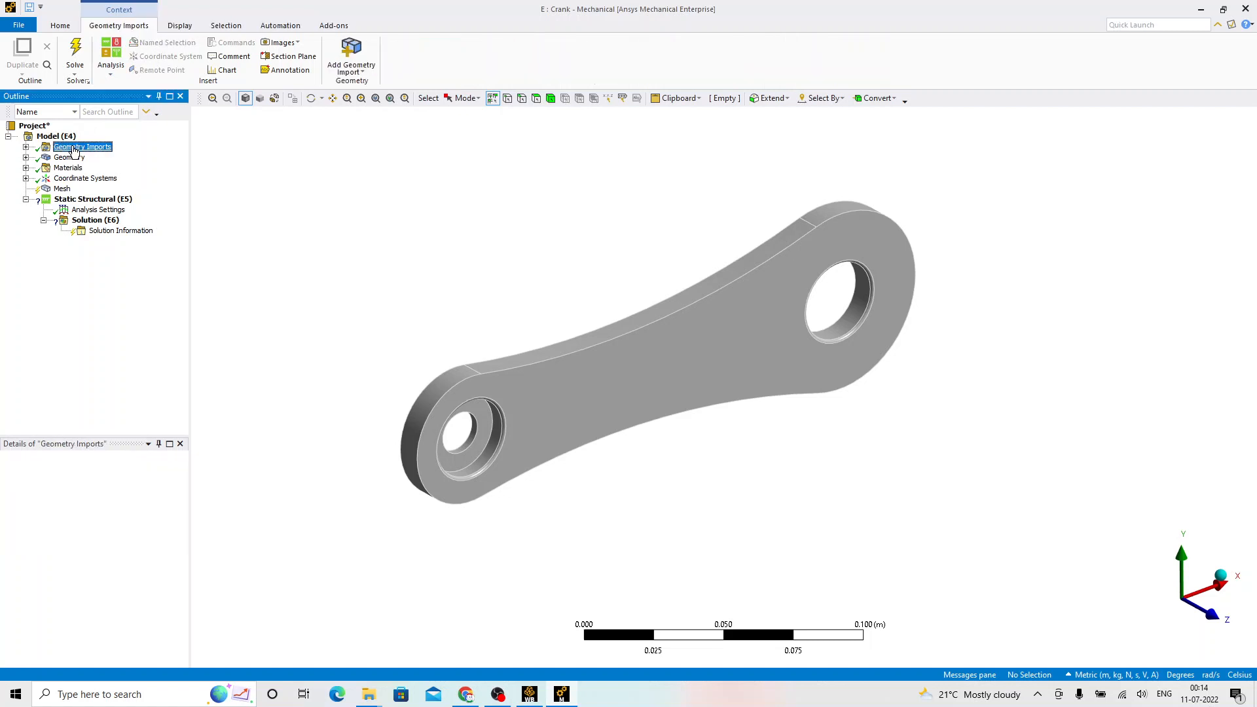
click(71, 158)
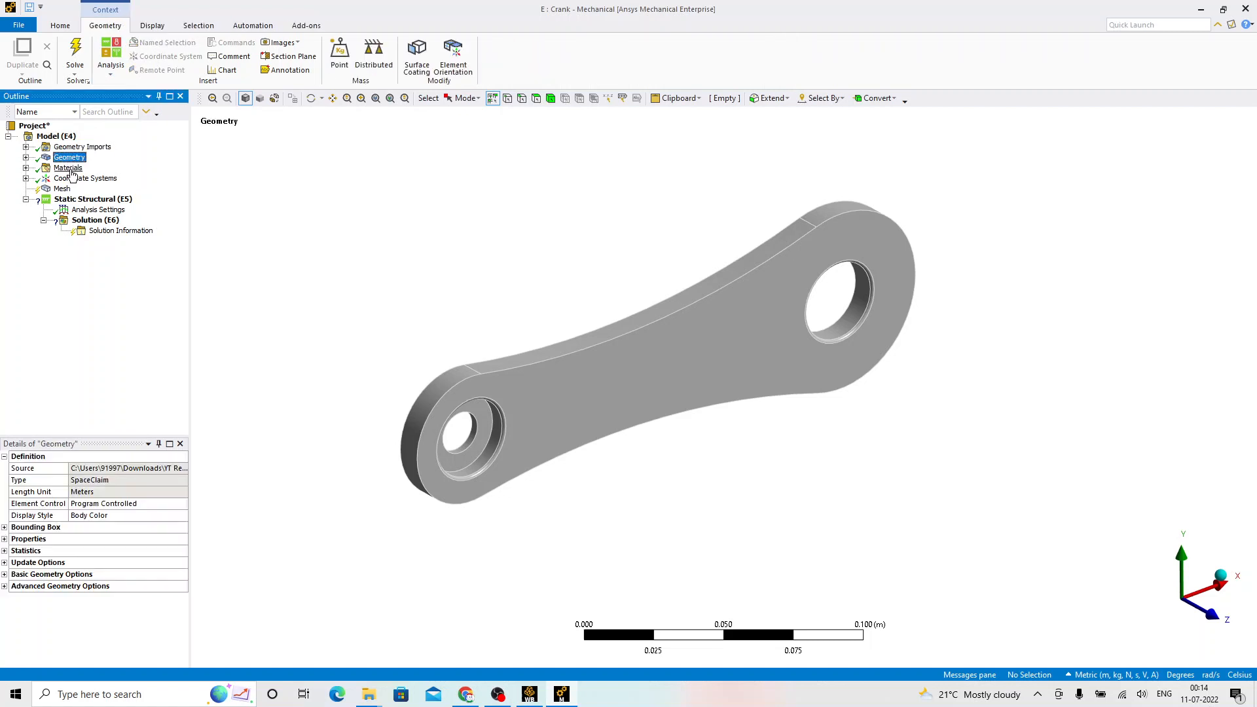
click(68, 169)
click(62, 188)
click(73, 200)
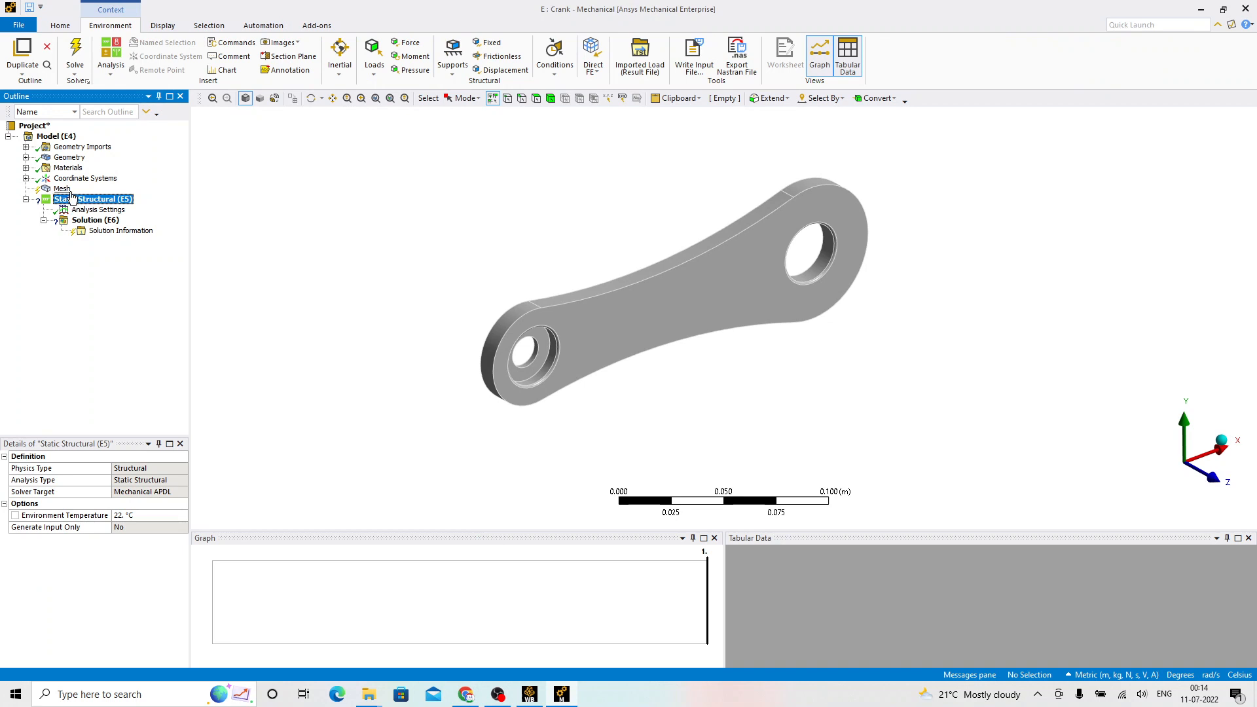
click(62, 189)
click(85, 200)
click(62, 189)
click(85, 199)
click(88, 210)
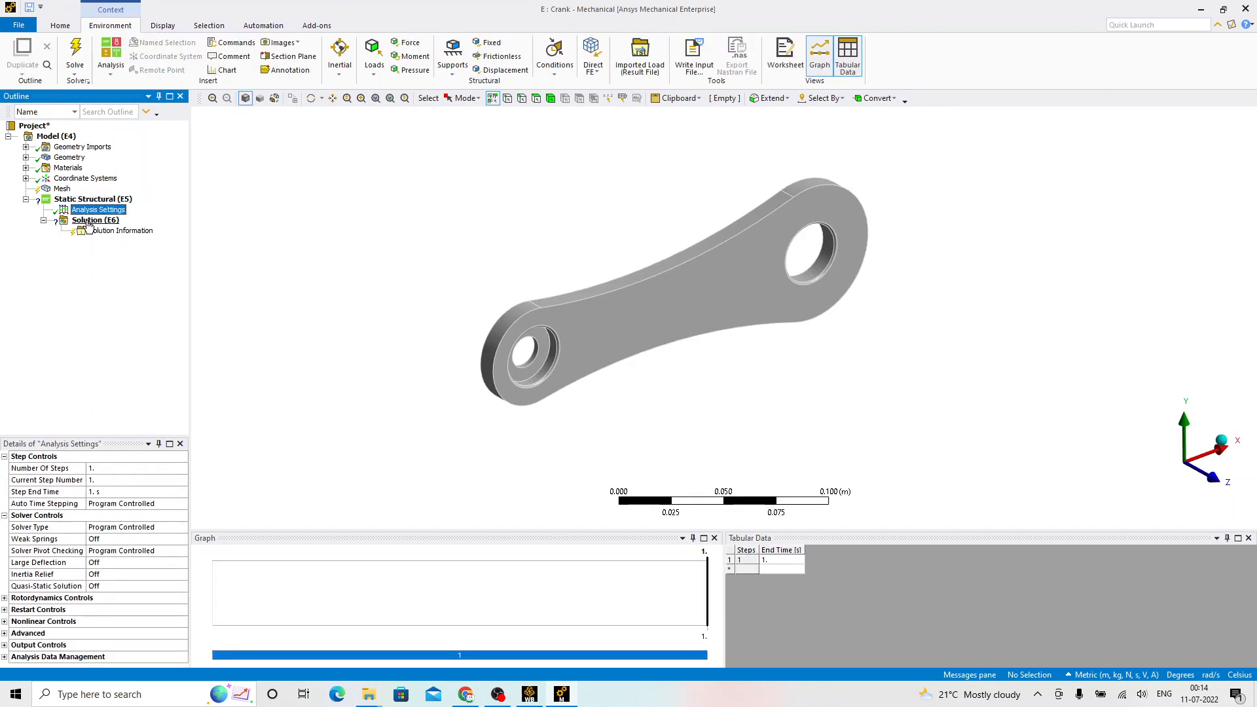
click(88, 221)
click(62, 189)
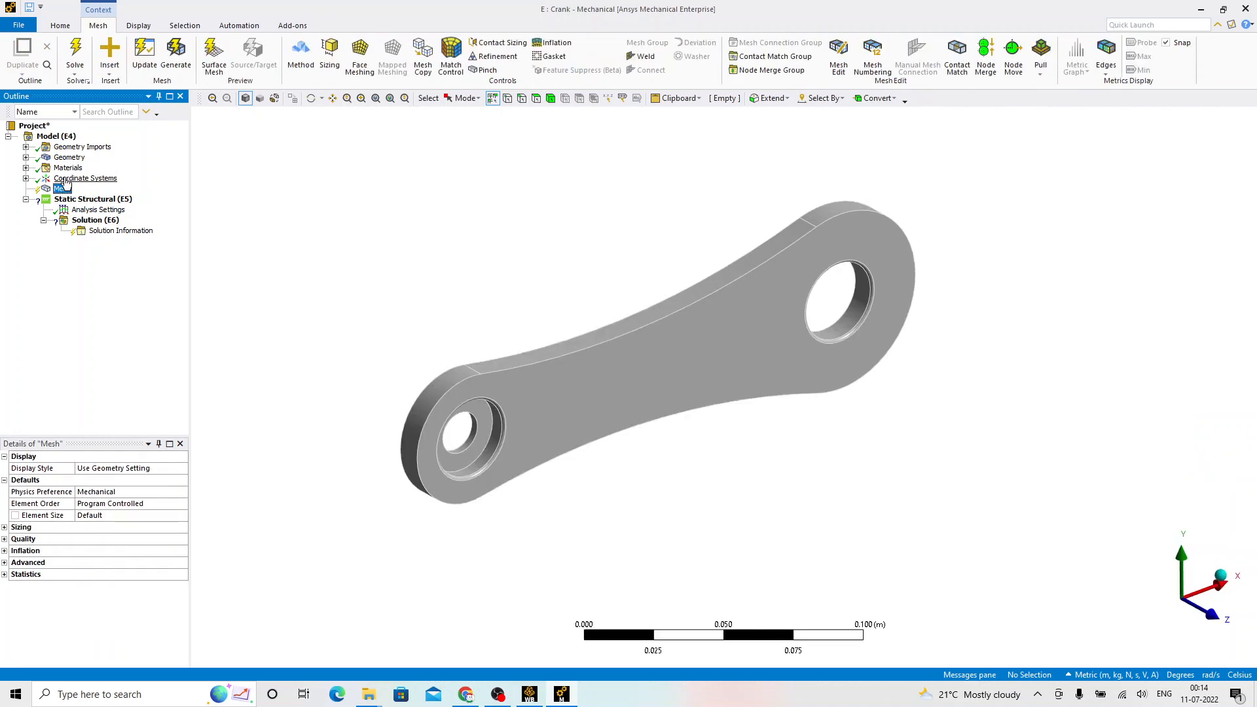
click(82, 178)
click(85, 200)
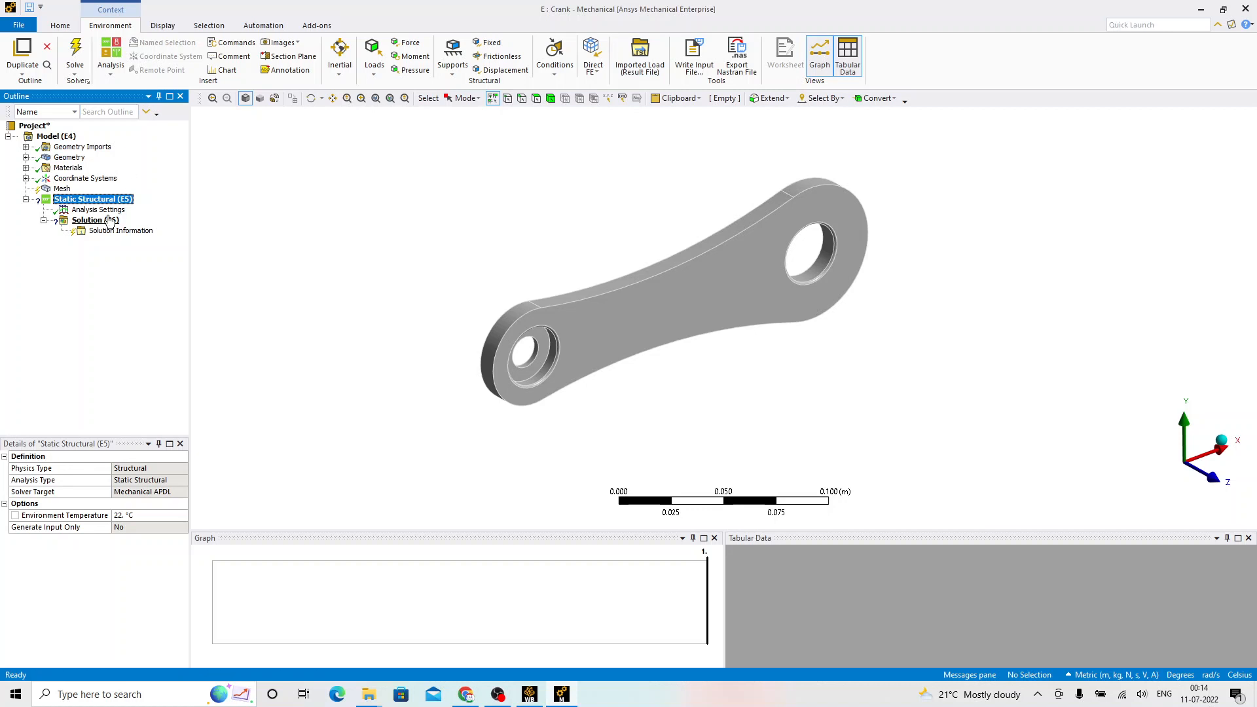
click(91, 221)
click(100, 211)
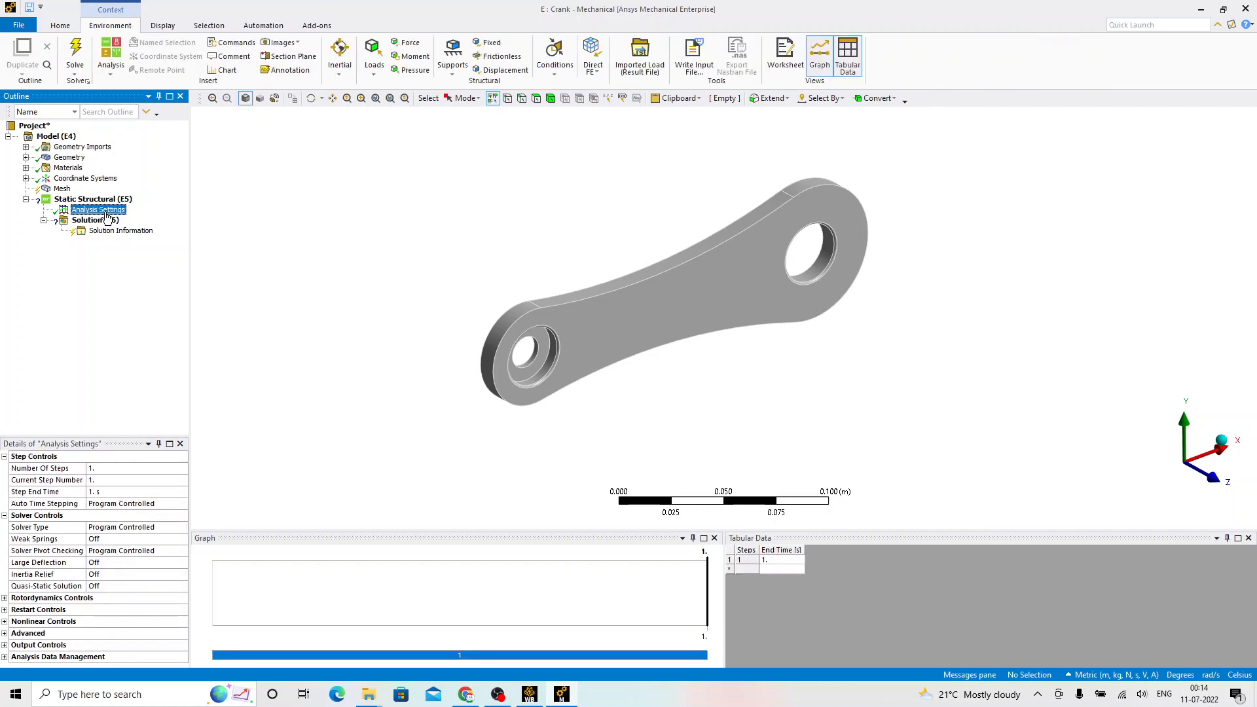
Step: Review the Display, Selection, Automation and Add-ons command sets and reselect the Model object in the outline
click(161, 26)
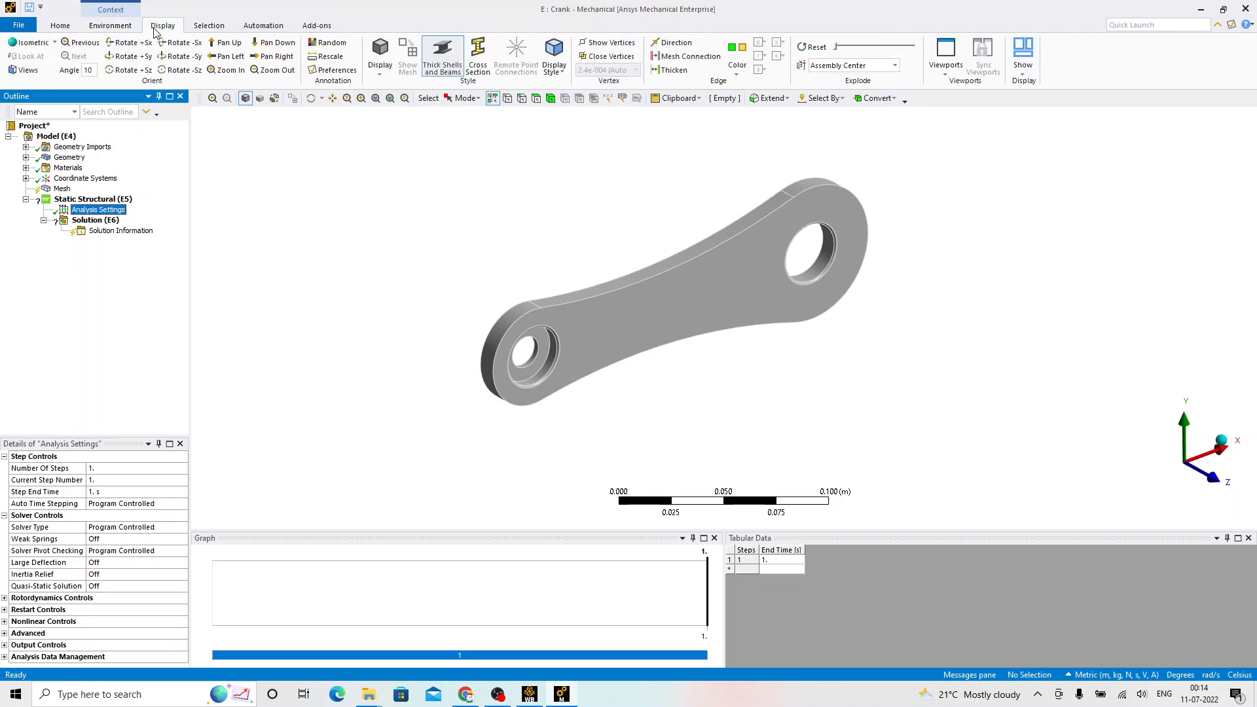
click(216, 27)
click(263, 26)
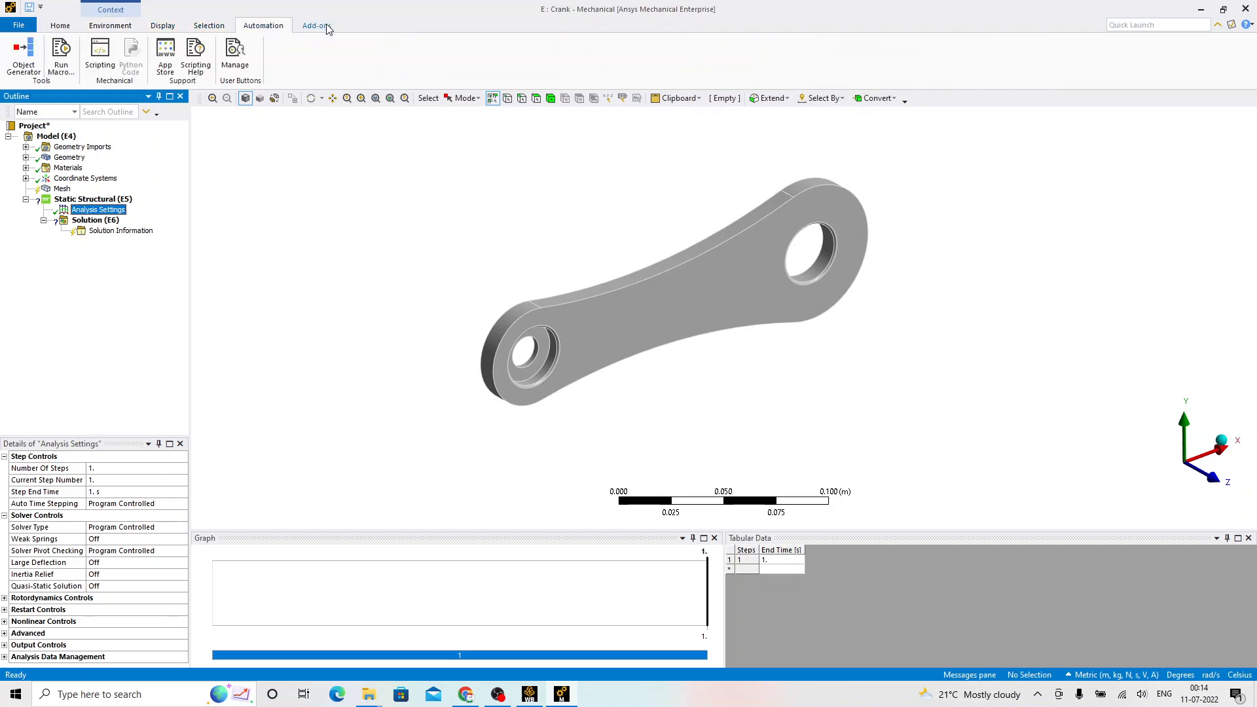
click(317, 26)
click(56, 136)
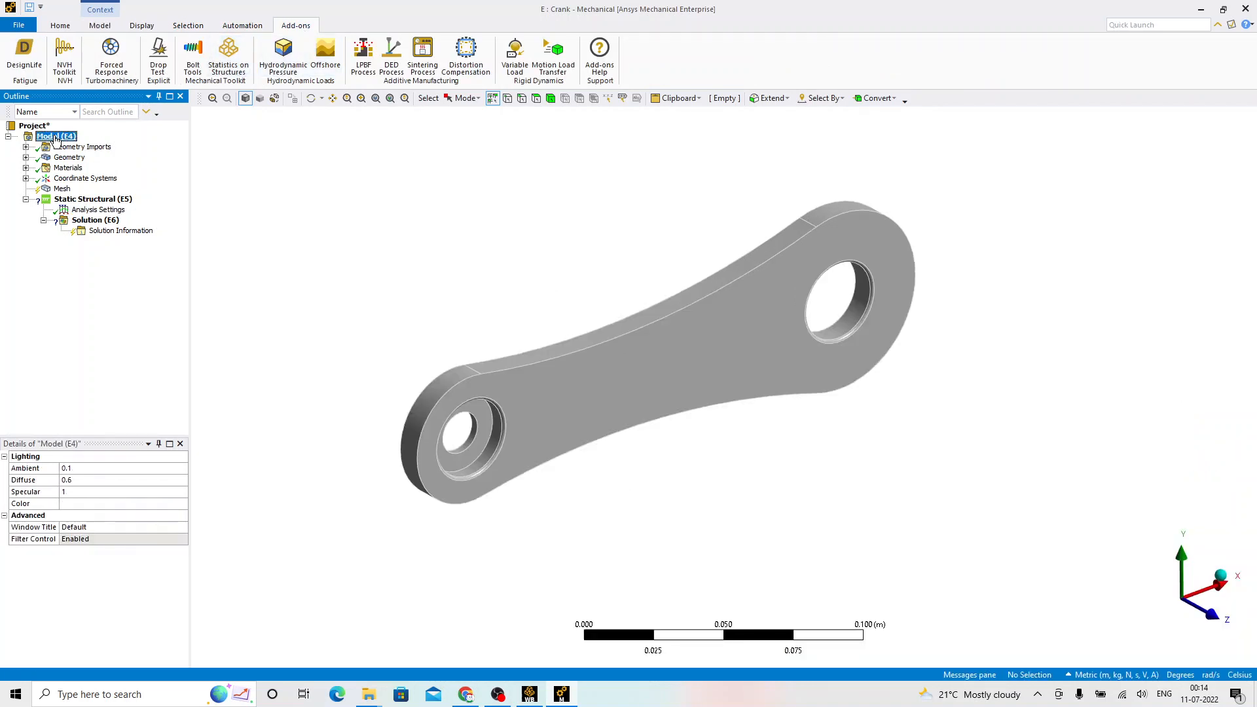
click(315, 229)
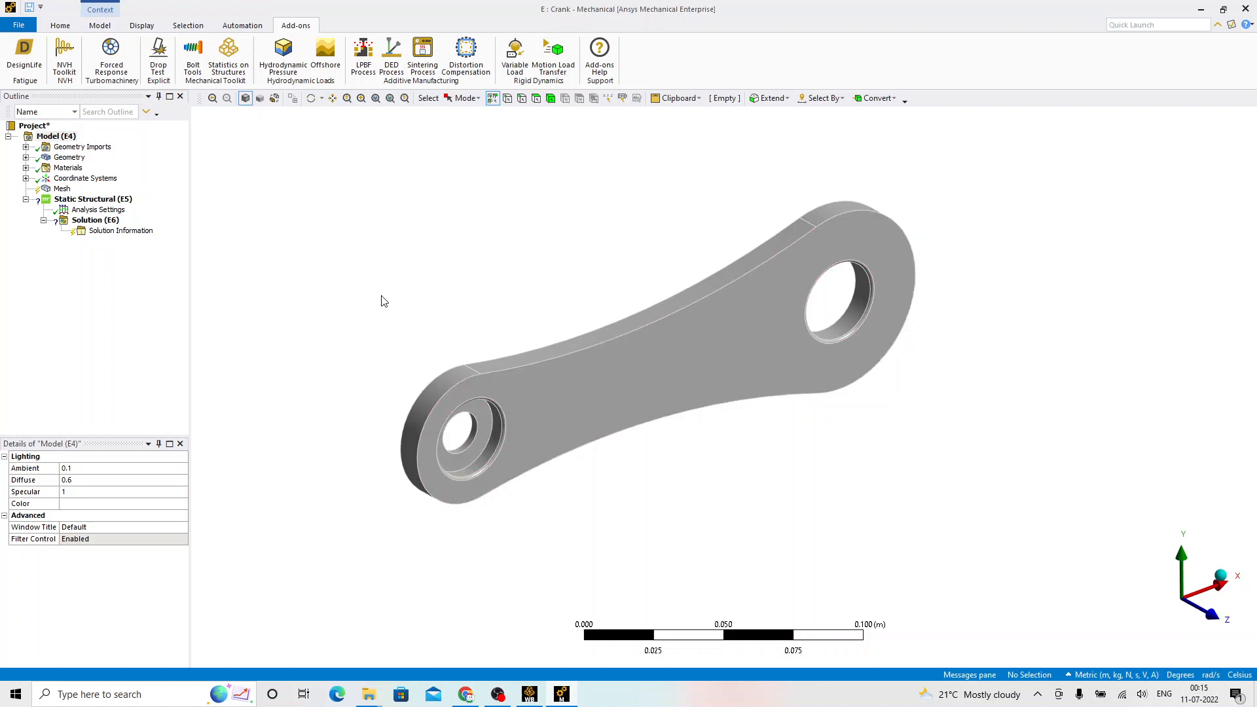
Step: Undock the Details and Outline windows so that both float over the graphics area
click(99, 446)
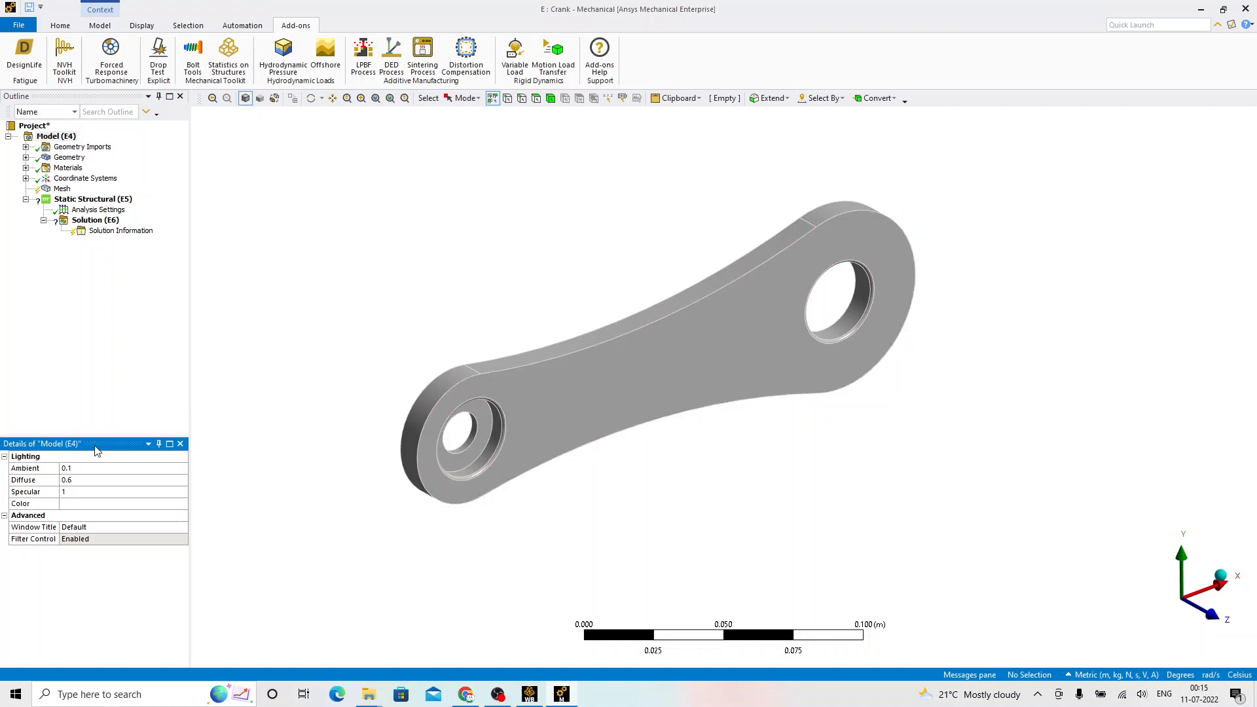
drag(91, 448, 250, 313)
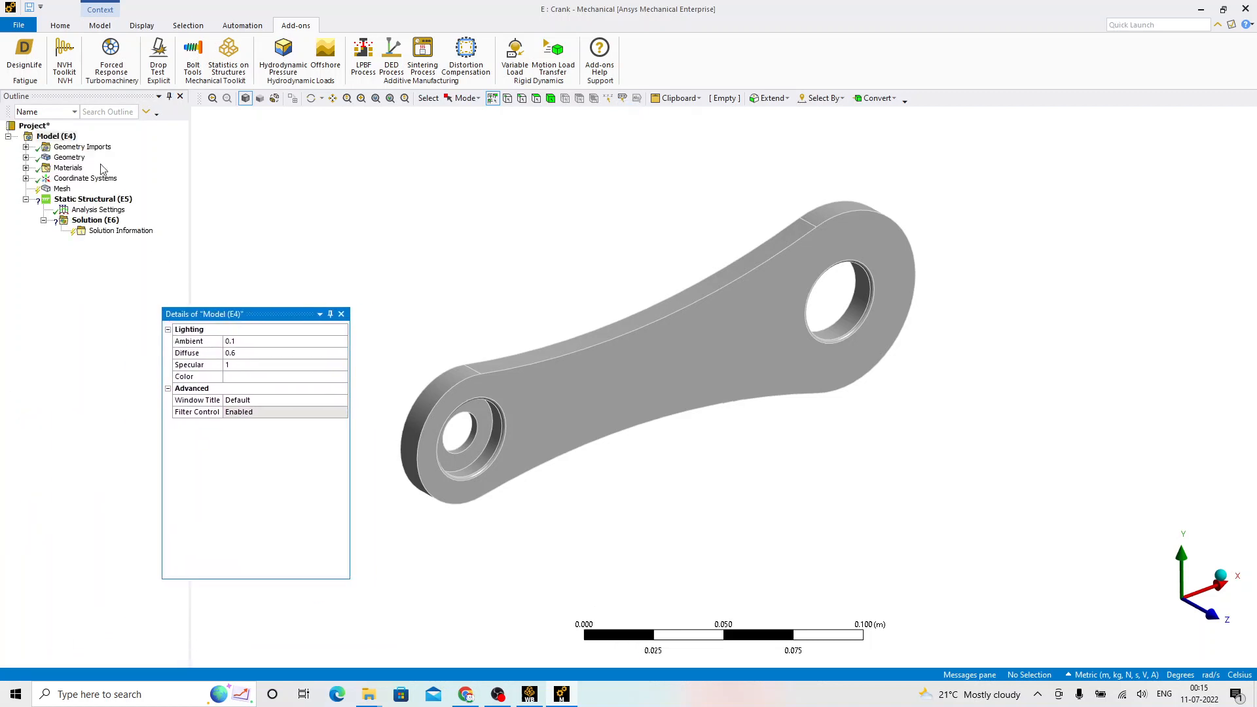
drag(76, 96, 174, 128)
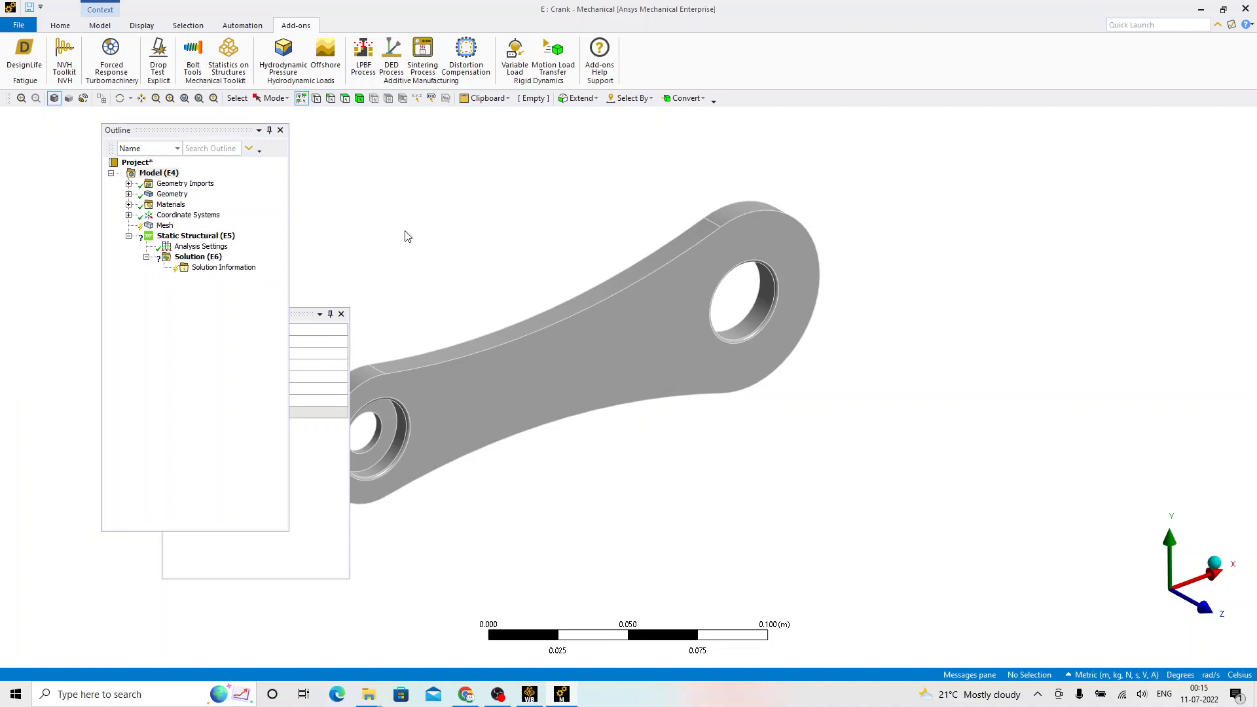
Step: Reset the Mechanical interface layout to its default state
click(70, 29)
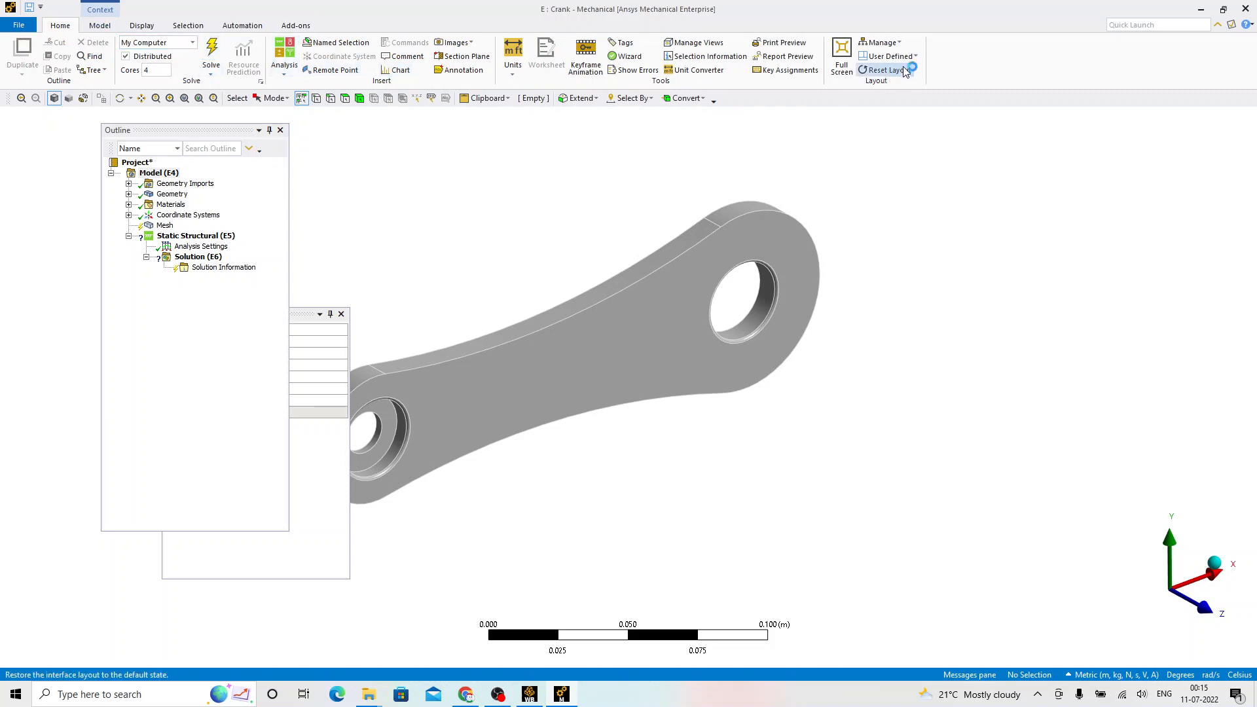
click(881, 70)
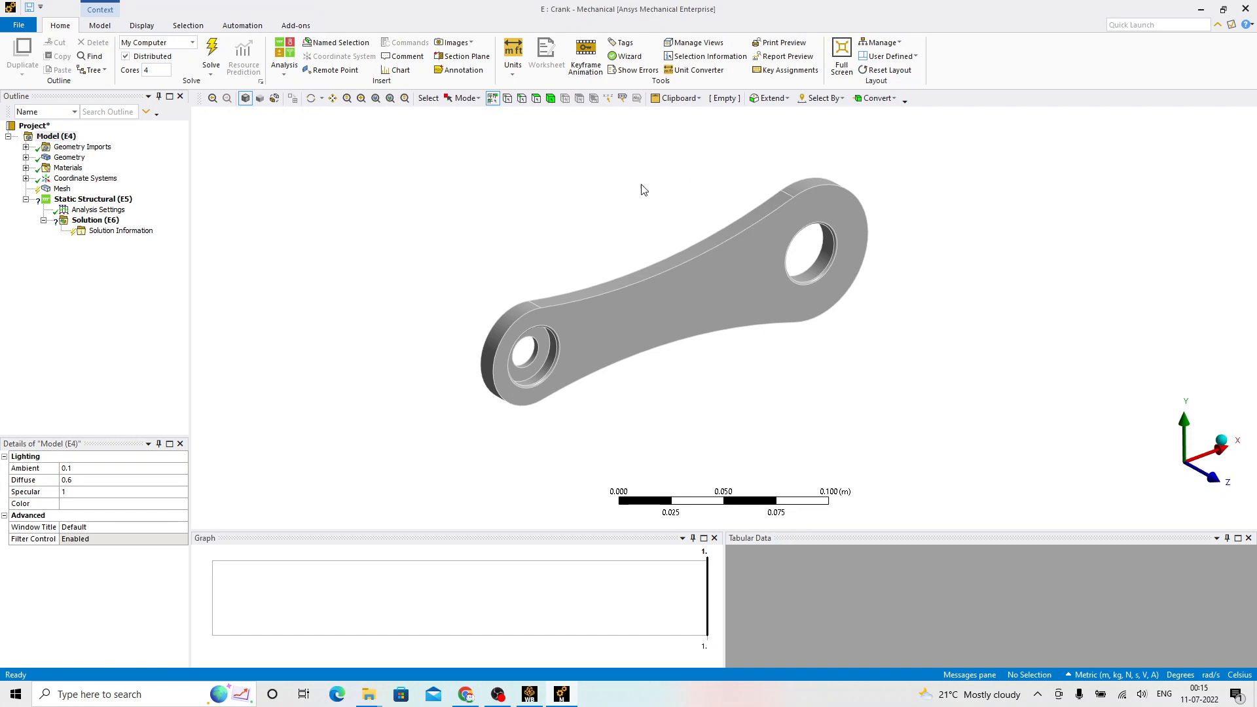
click(130, 356)
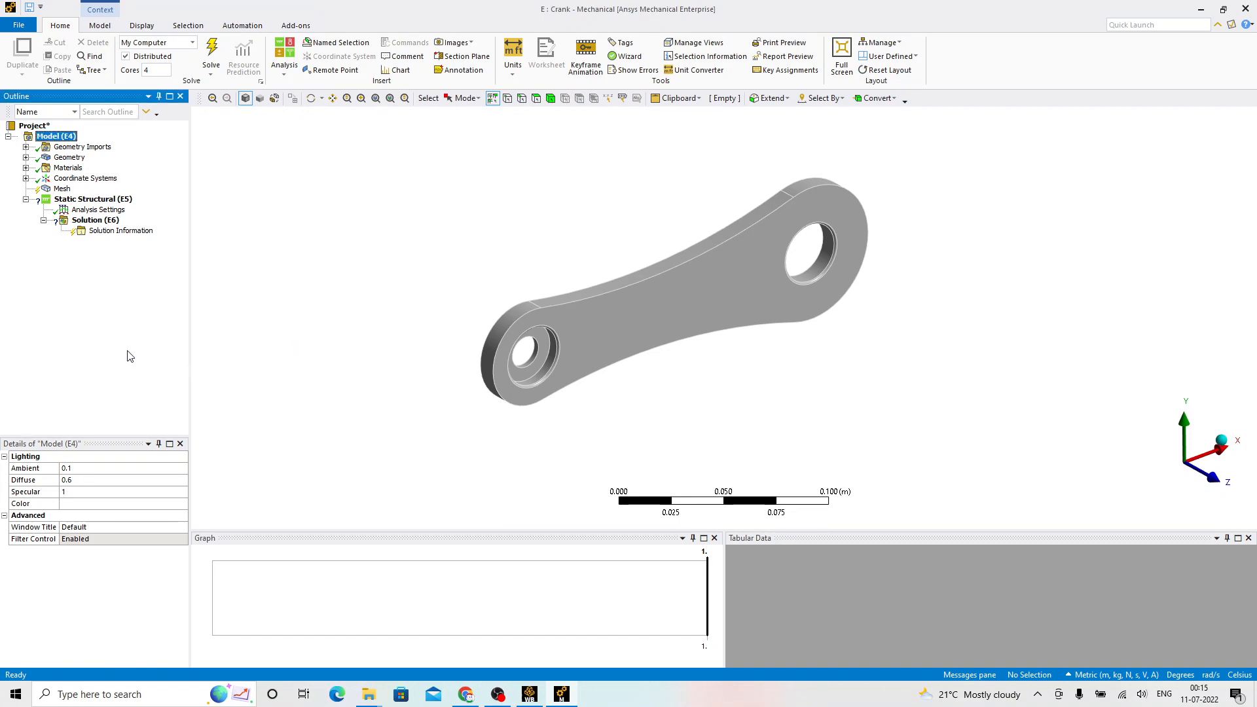
Step: Expand the Geometry Imports and Geometry branches in the outline and examine the details of the crank body
click(26, 147)
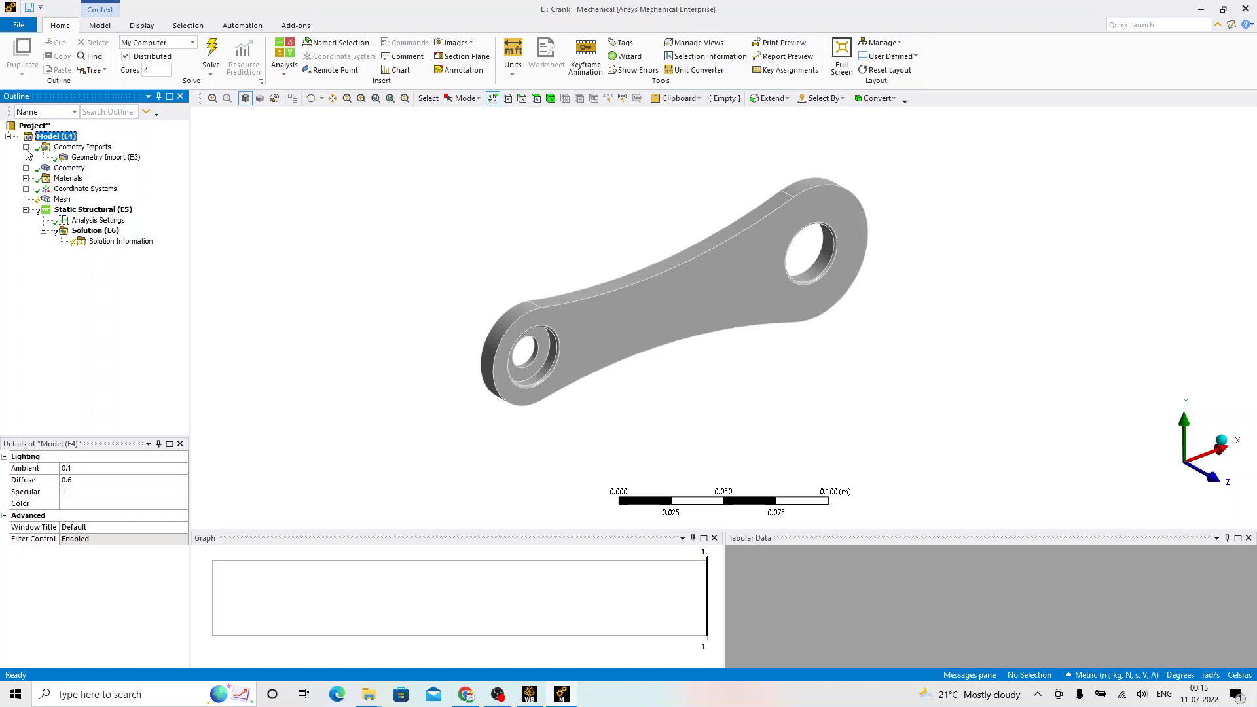
click(25, 167)
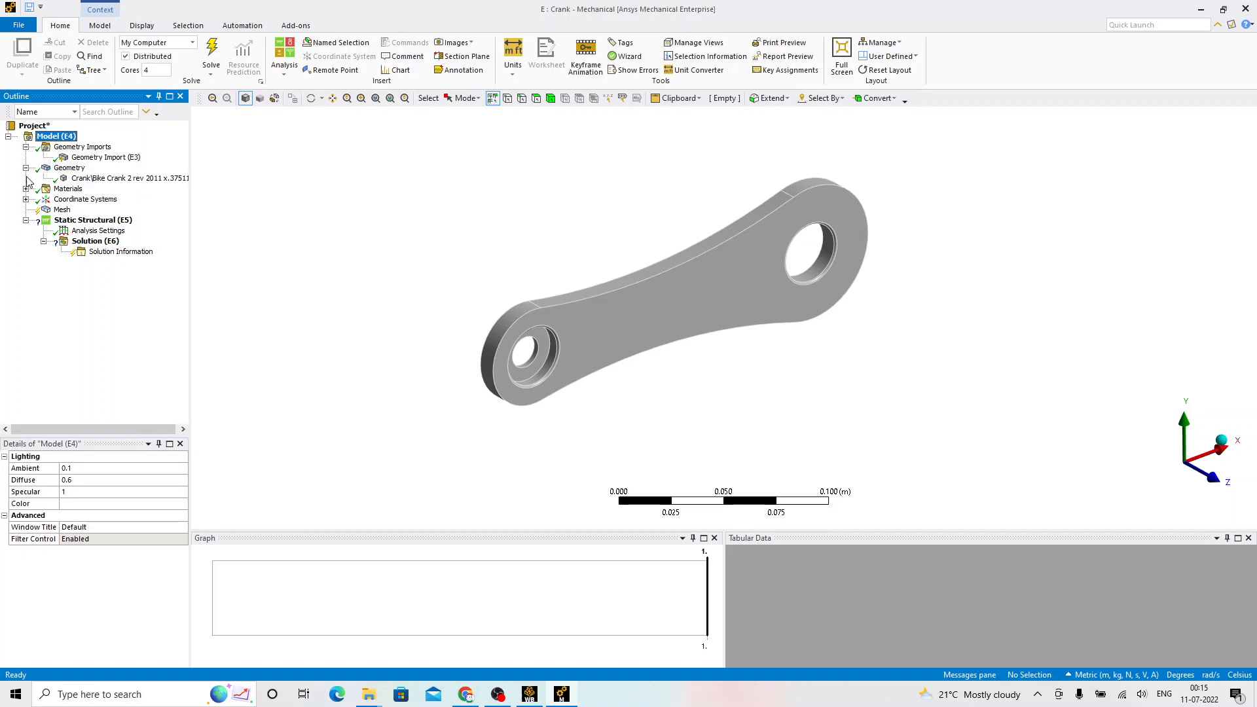
click(84, 180)
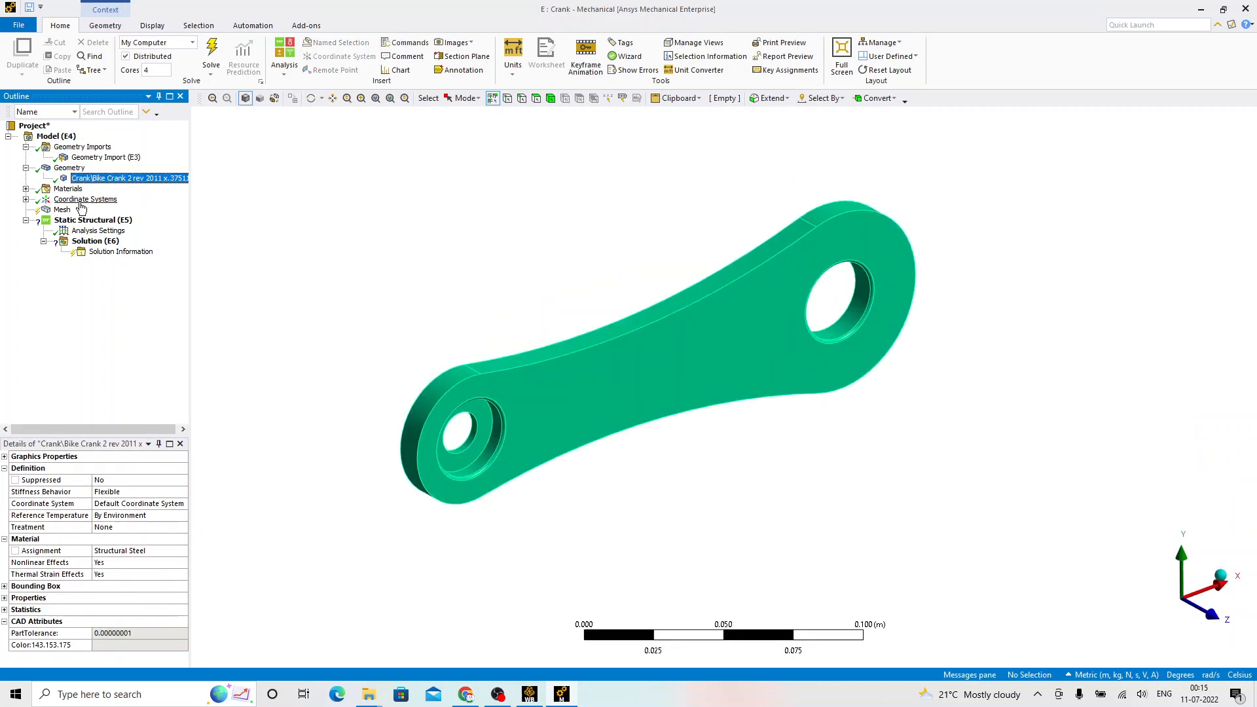
click(53, 447)
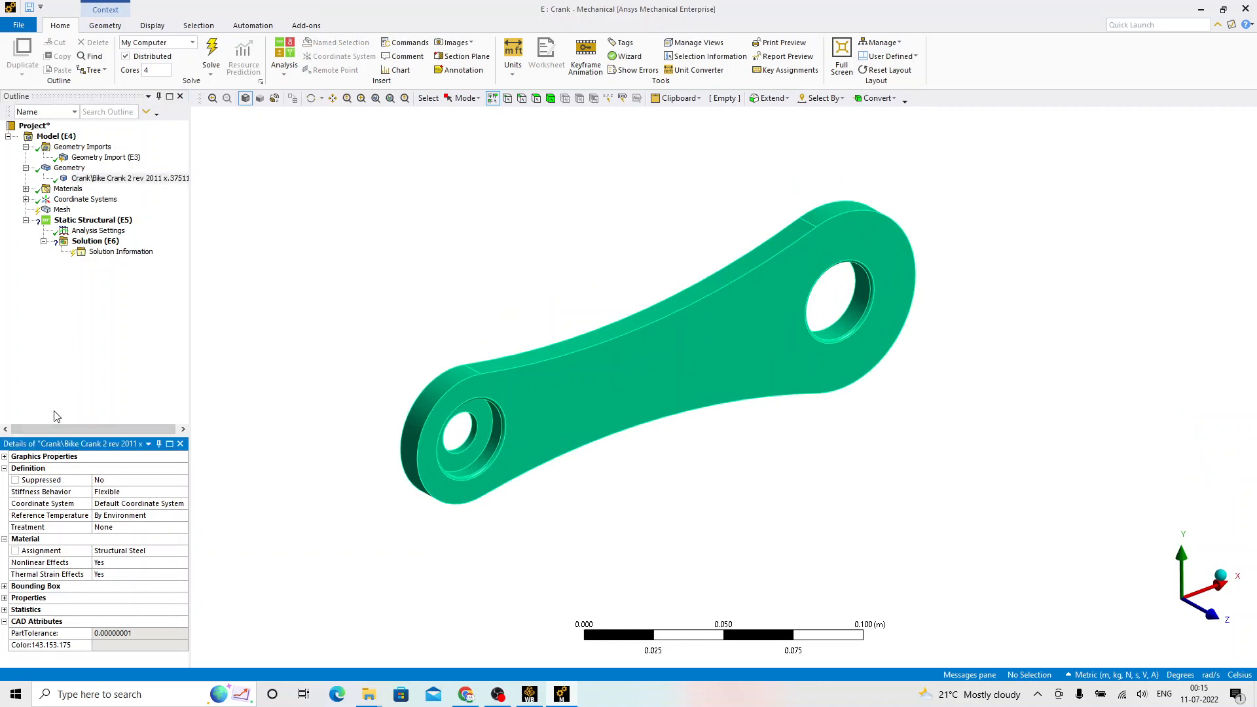
click(88, 180)
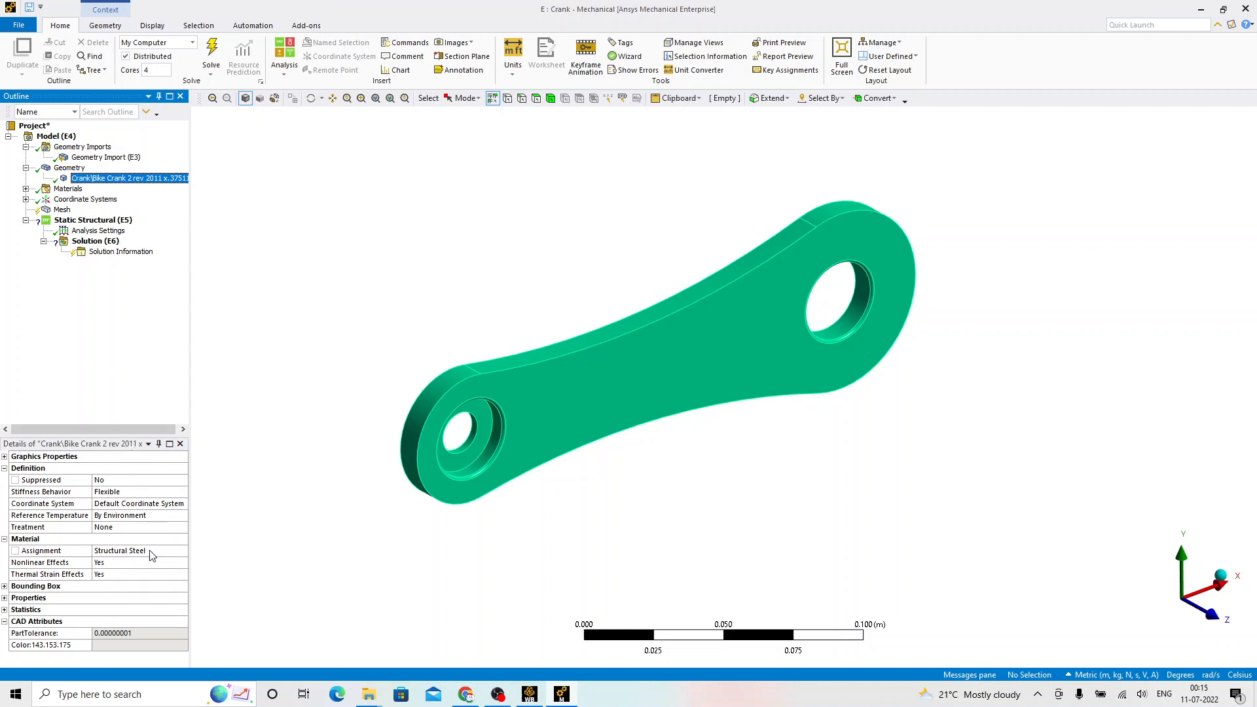
Step: Expand the crank body's Graphics Properties, check its visibility options and set the transparency to 0.5
click(5, 457)
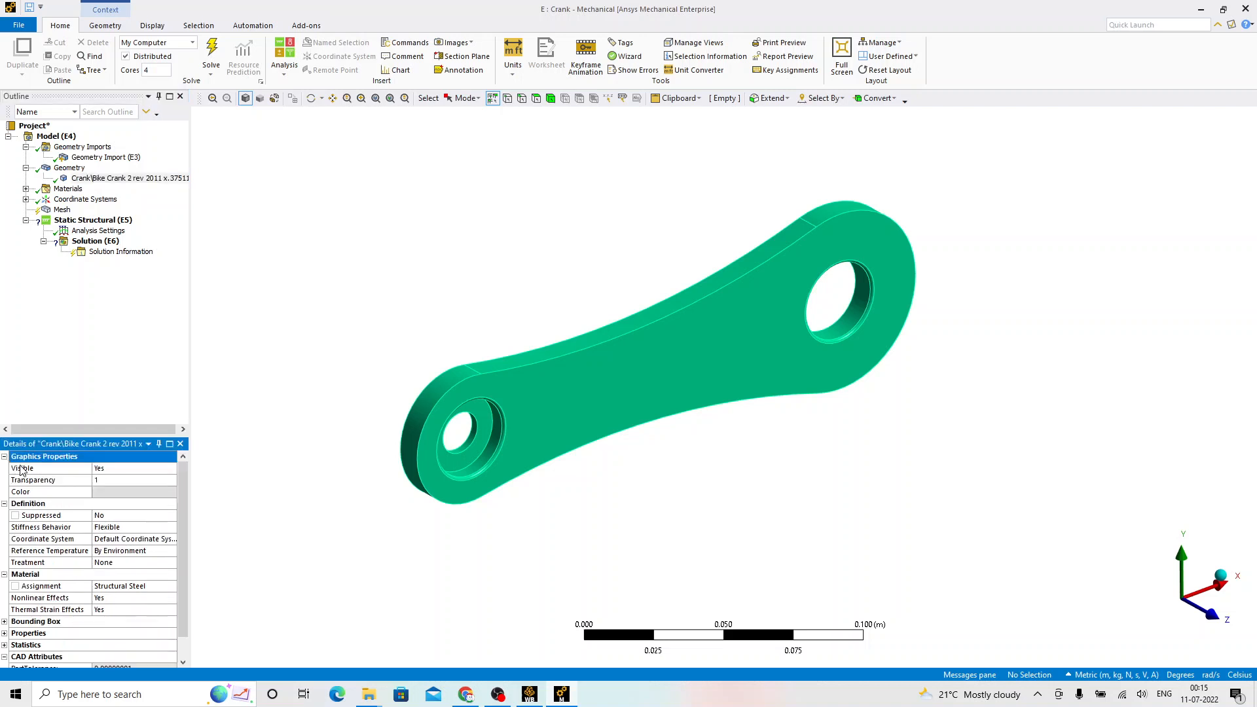
click(63, 472)
click(171, 469)
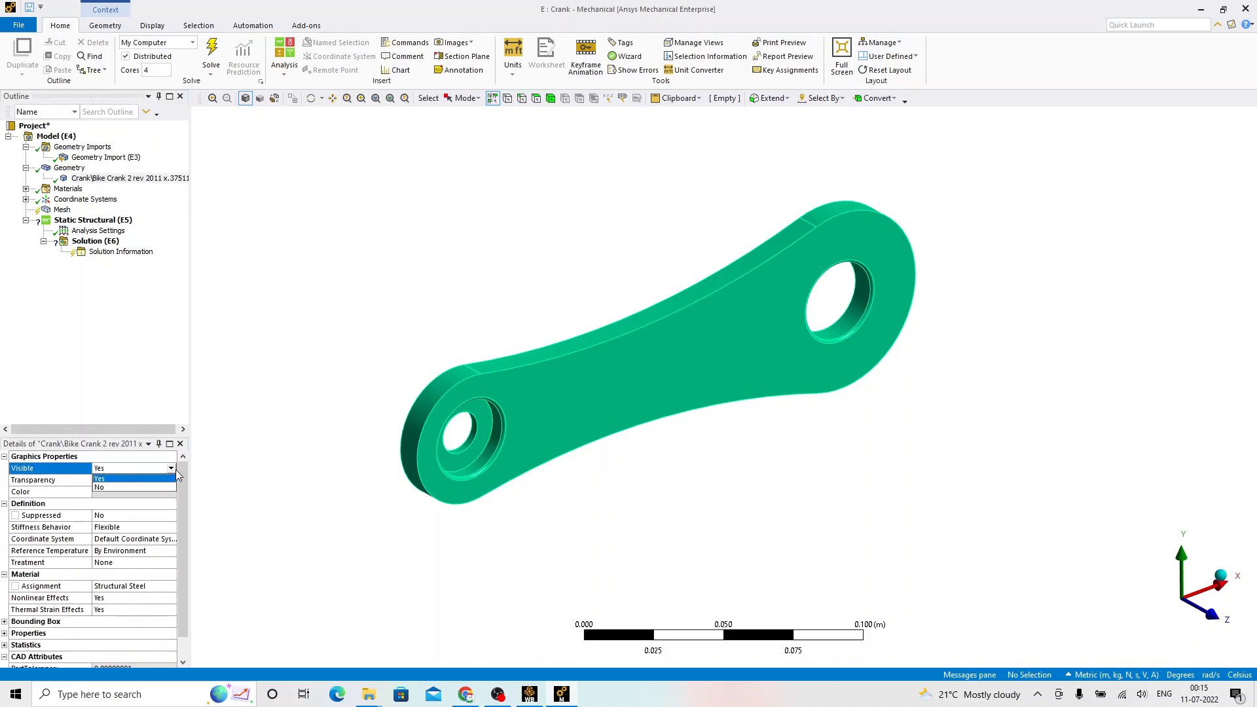
click(147, 481)
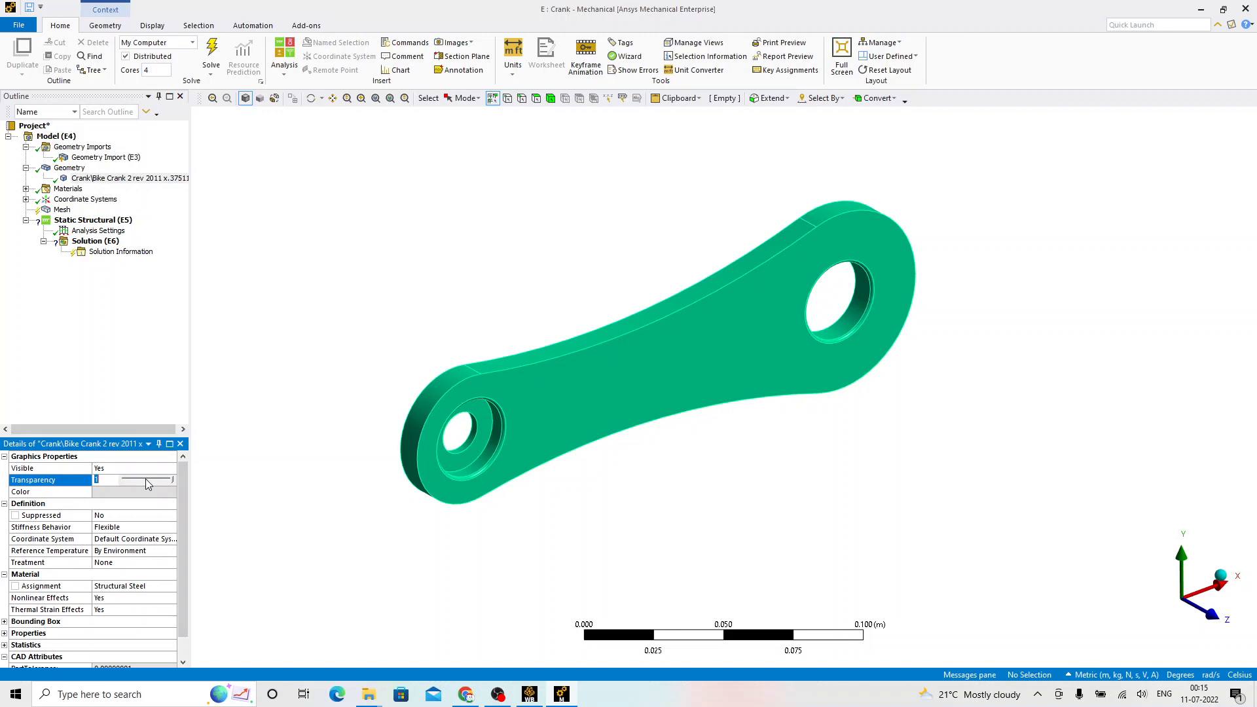
text(0.5)
key(Return)
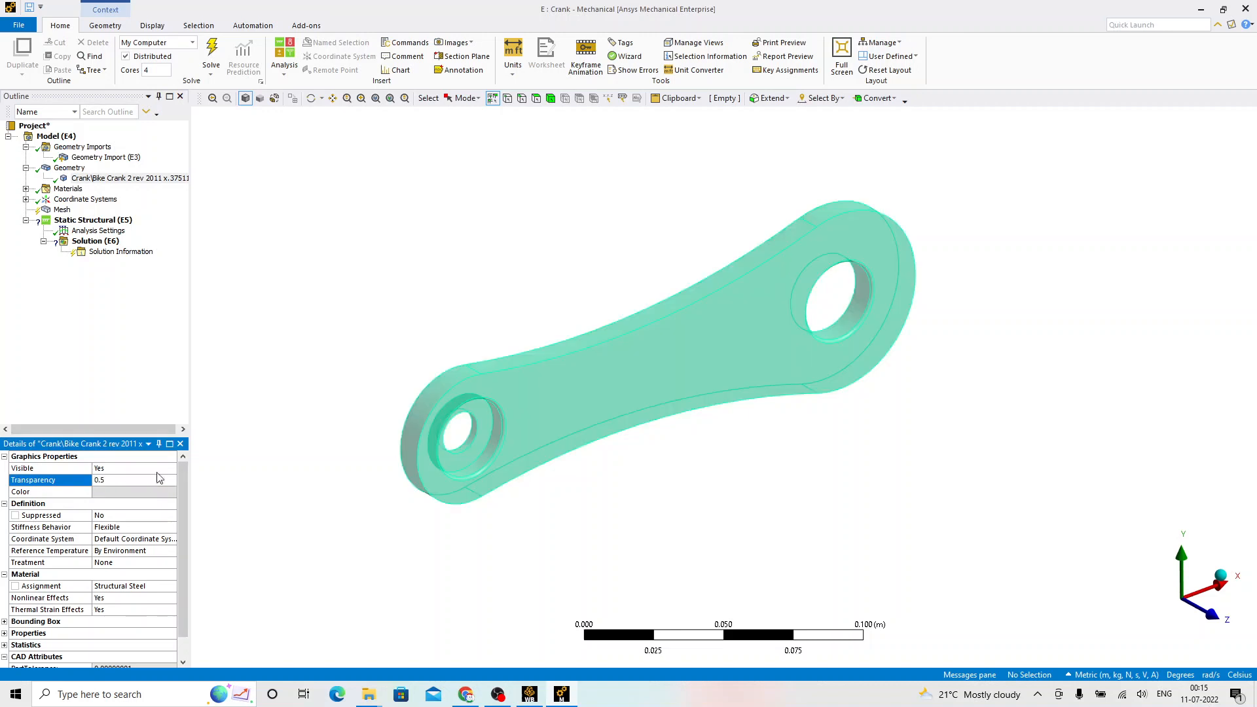
middle_drag(504, 357, 216, 450)
Step: Set the crank body's transparency back to 1
click(132, 483)
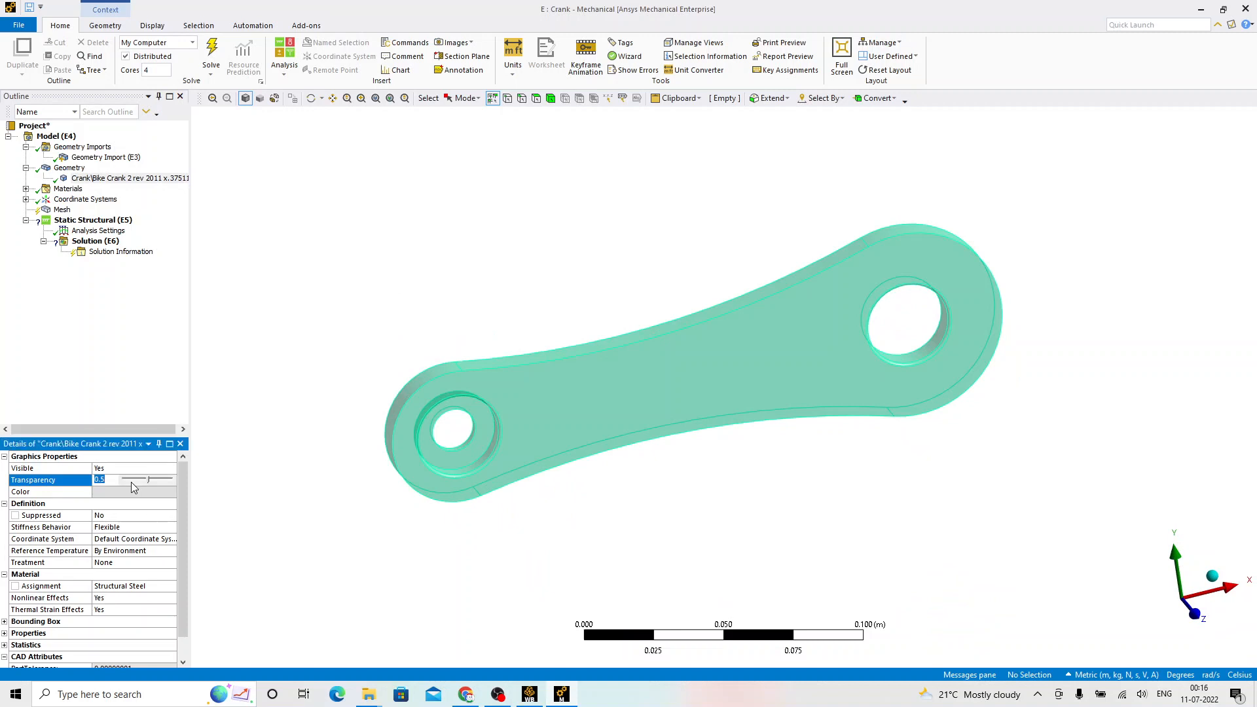
text(1)
key(Return)
Step: Change the crank body's colour to orange and view the recoloured model through the Geometry Import object
click(164, 493)
click(171, 493)
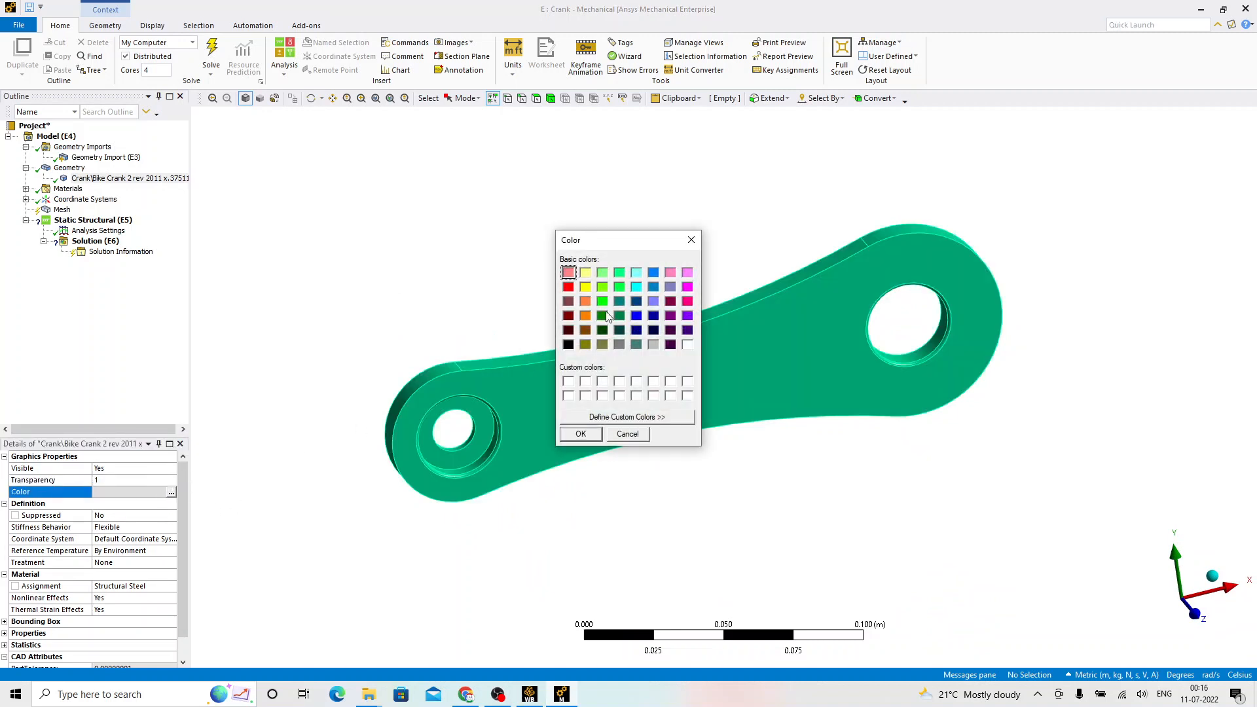
click(585, 316)
click(457, 315)
click(581, 435)
click(143, 508)
middle_drag(429, 365, 470, 369)
click(82, 158)
Step: Change the crank body's colour to lime green
click(105, 178)
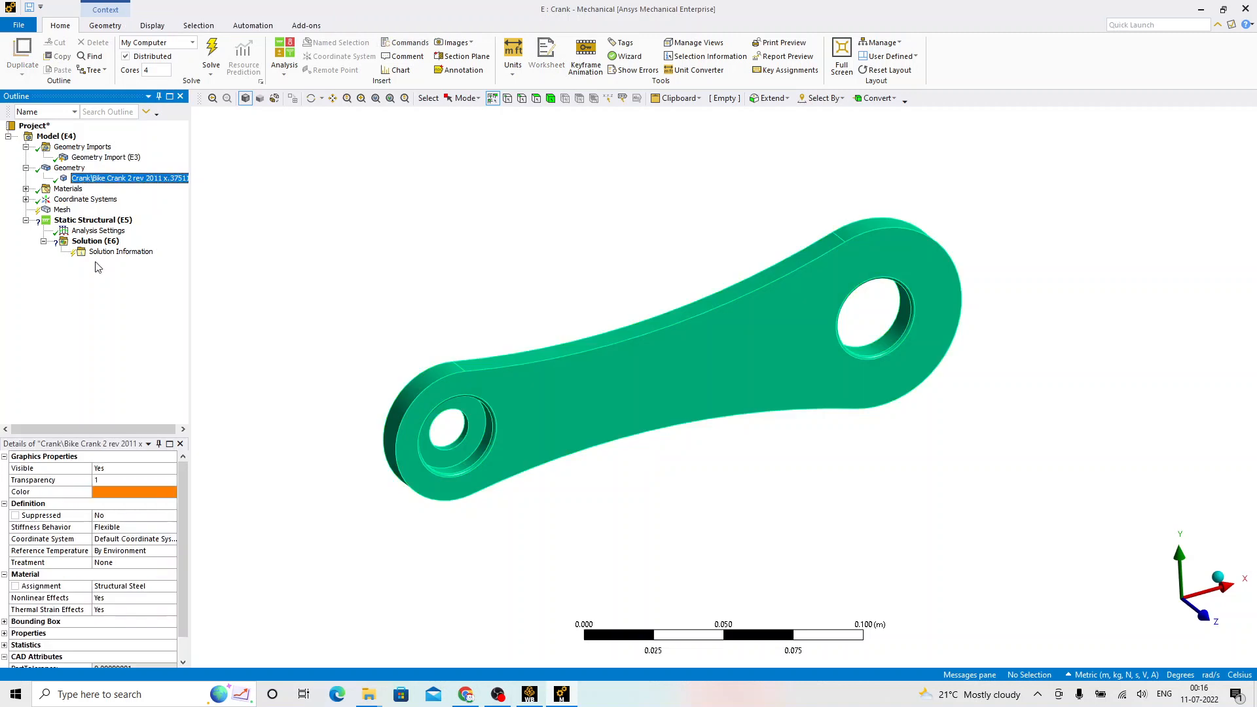
click(143, 491)
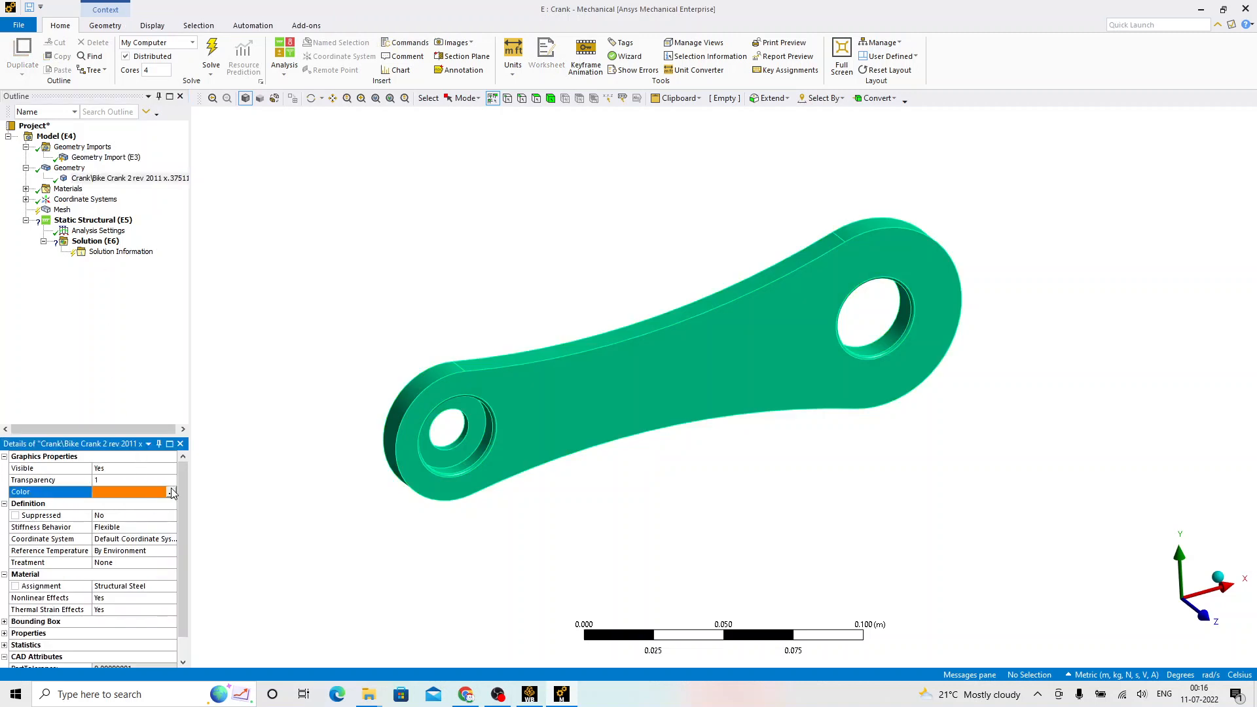
click(171, 491)
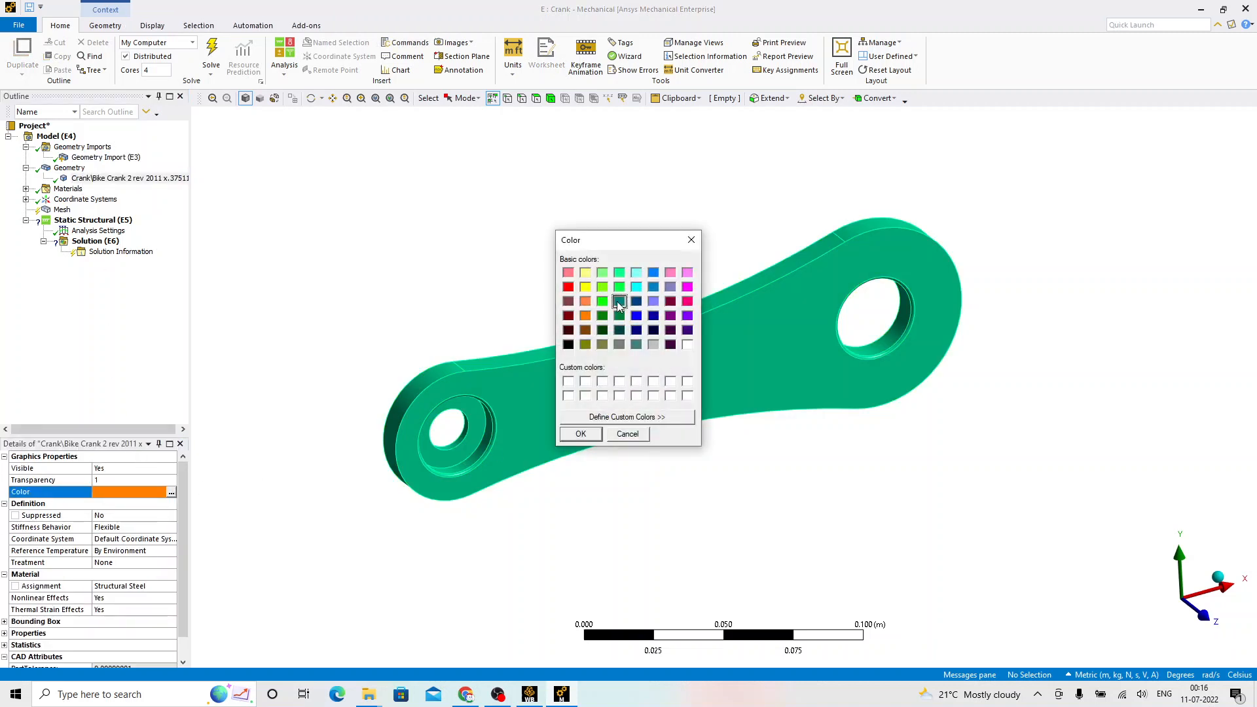
click(603, 286)
click(595, 435)
middle_drag(422, 262, 463, 267)
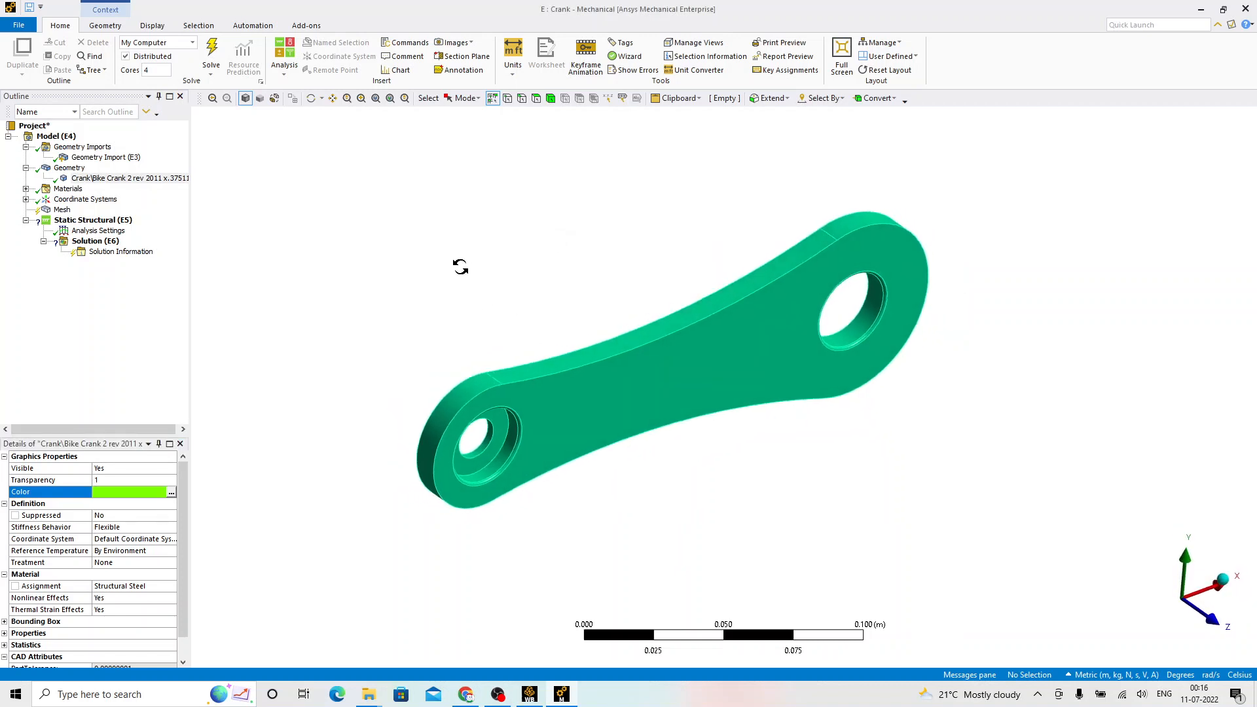
Step: Check the crank body's Suppressed setting and compare its display with that of the Geometry Import object
click(99, 515)
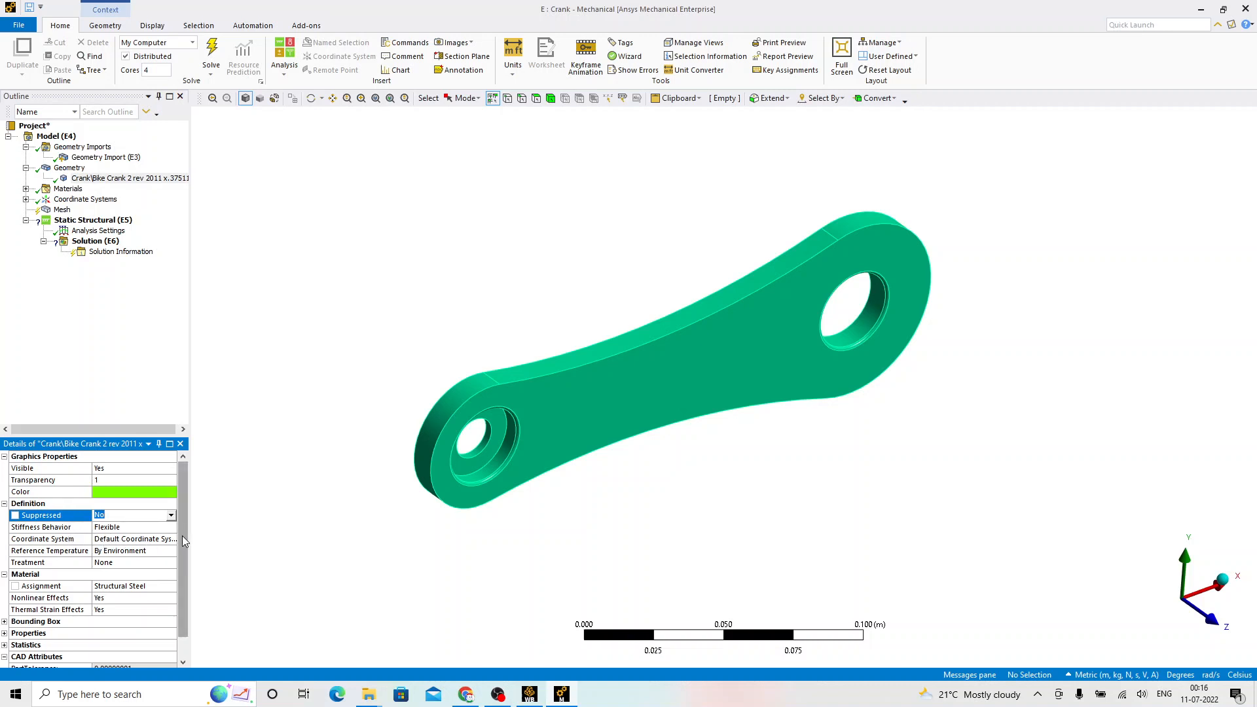
drag(184, 543, 184, 554)
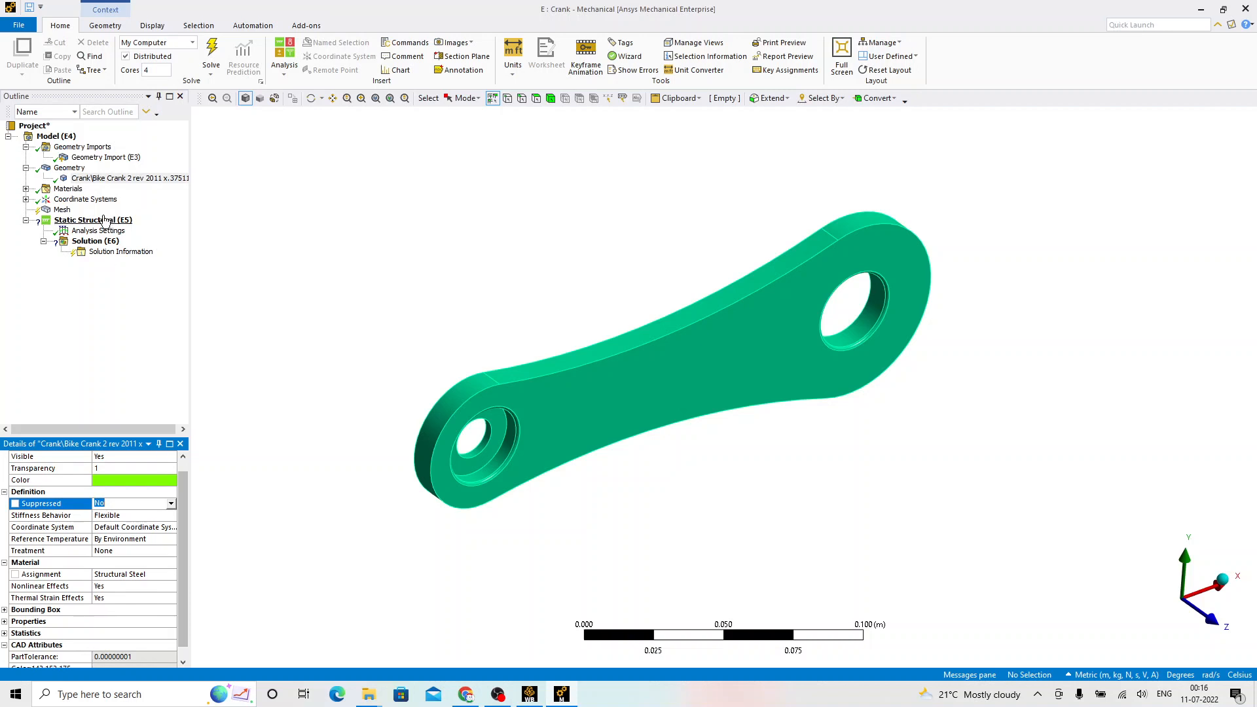
click(106, 158)
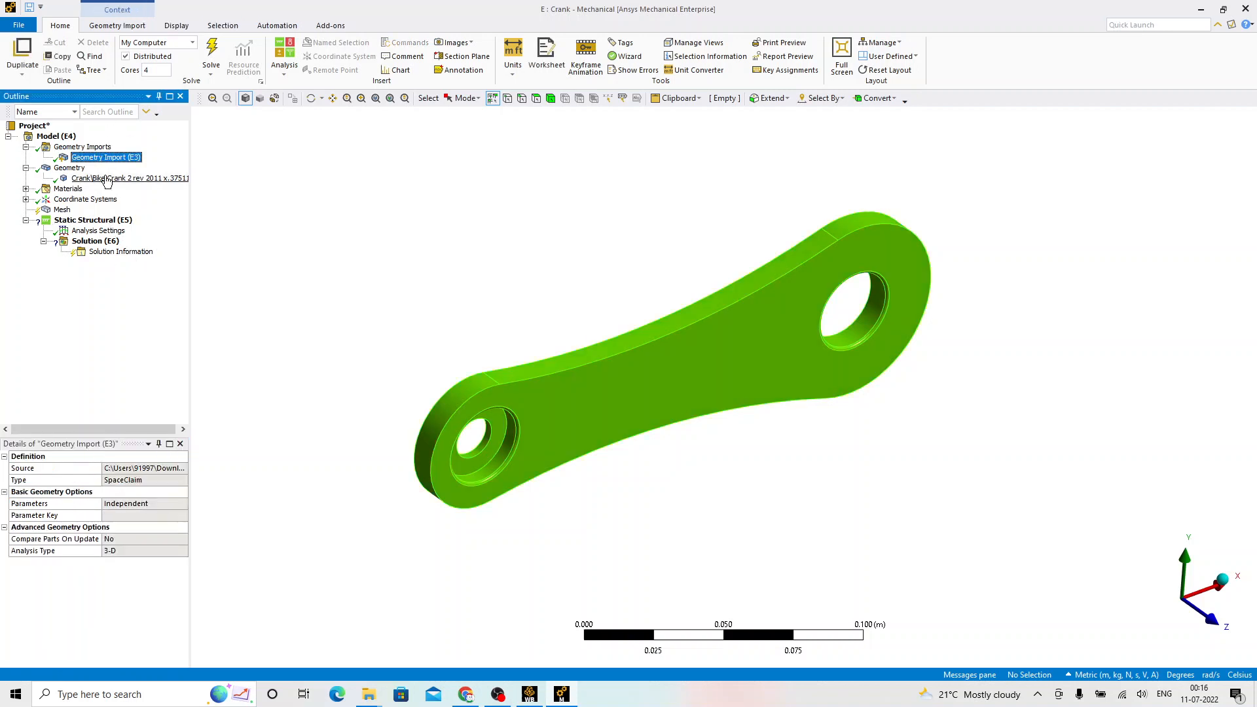
click(119, 180)
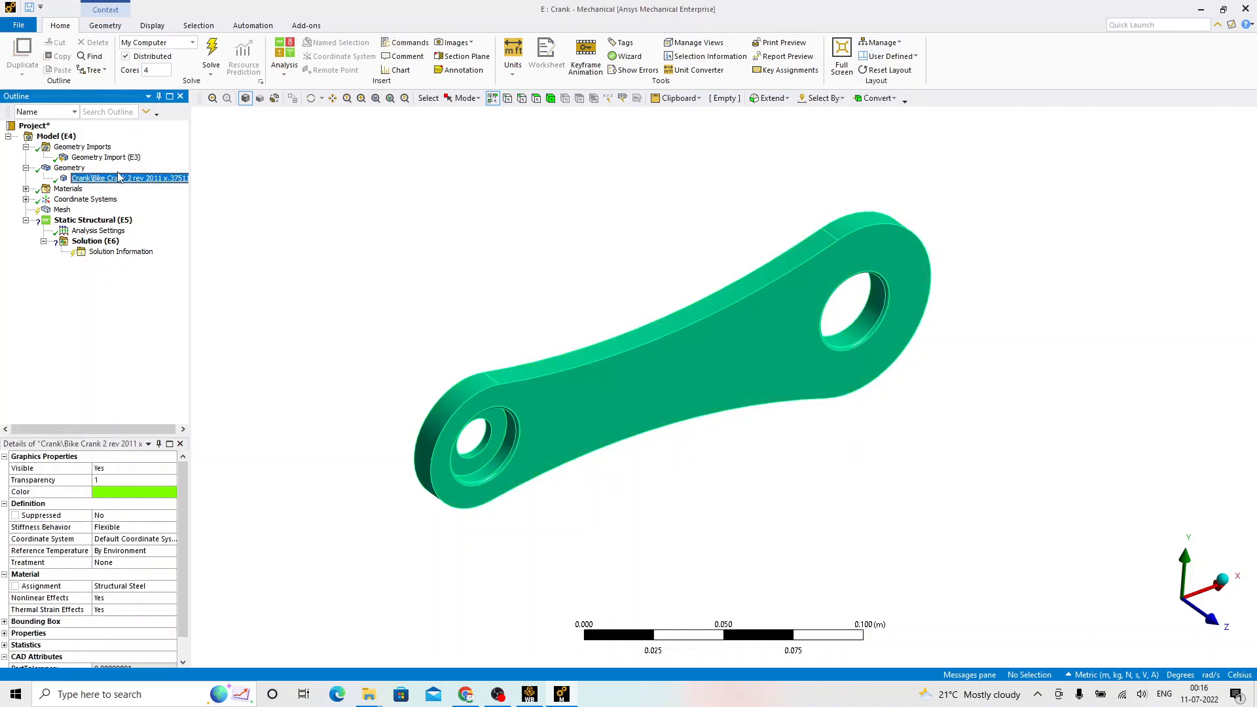
click(106, 158)
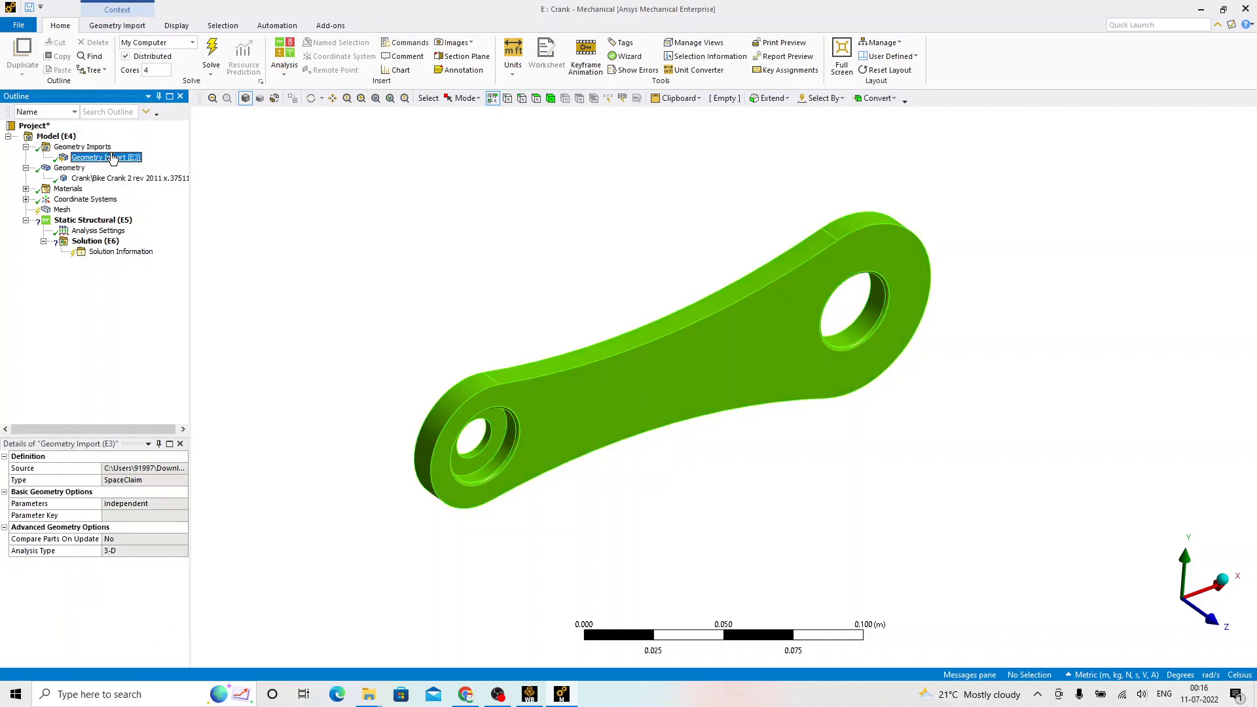
Step: Expand the crank body's Properties and examine its volume, mass, centroid and moments of inertia
click(64, 178)
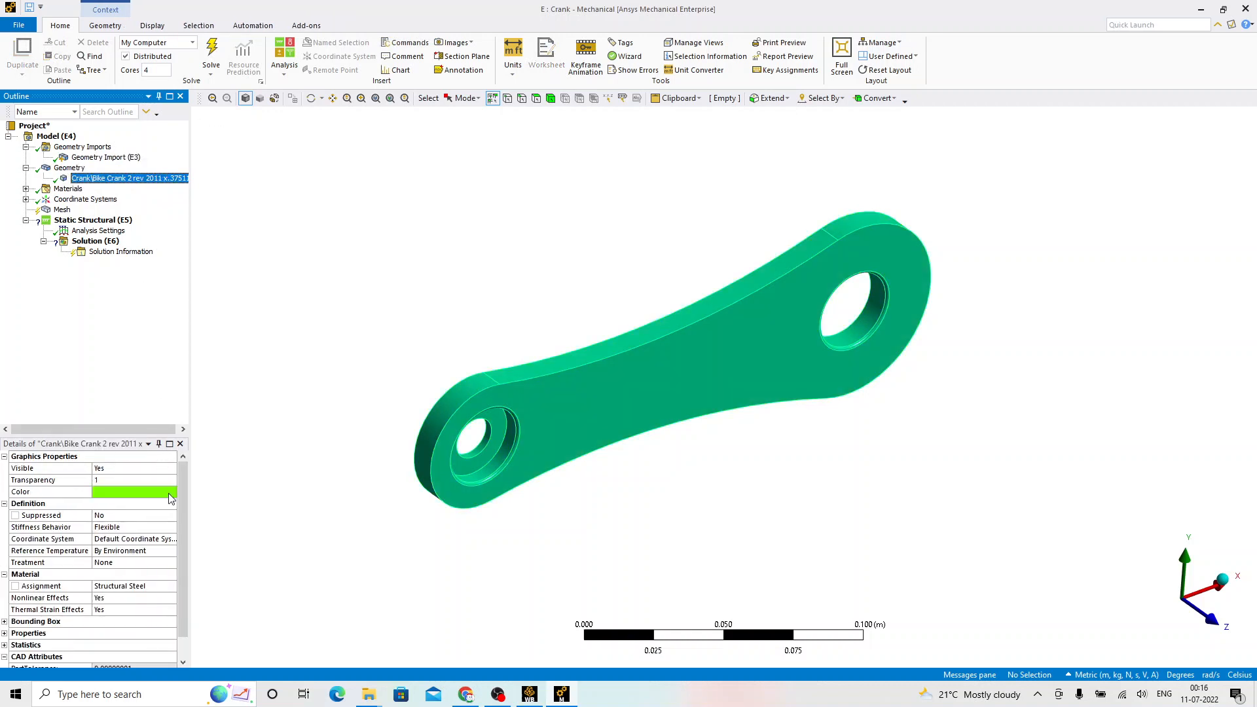
drag(184, 553, 183, 576)
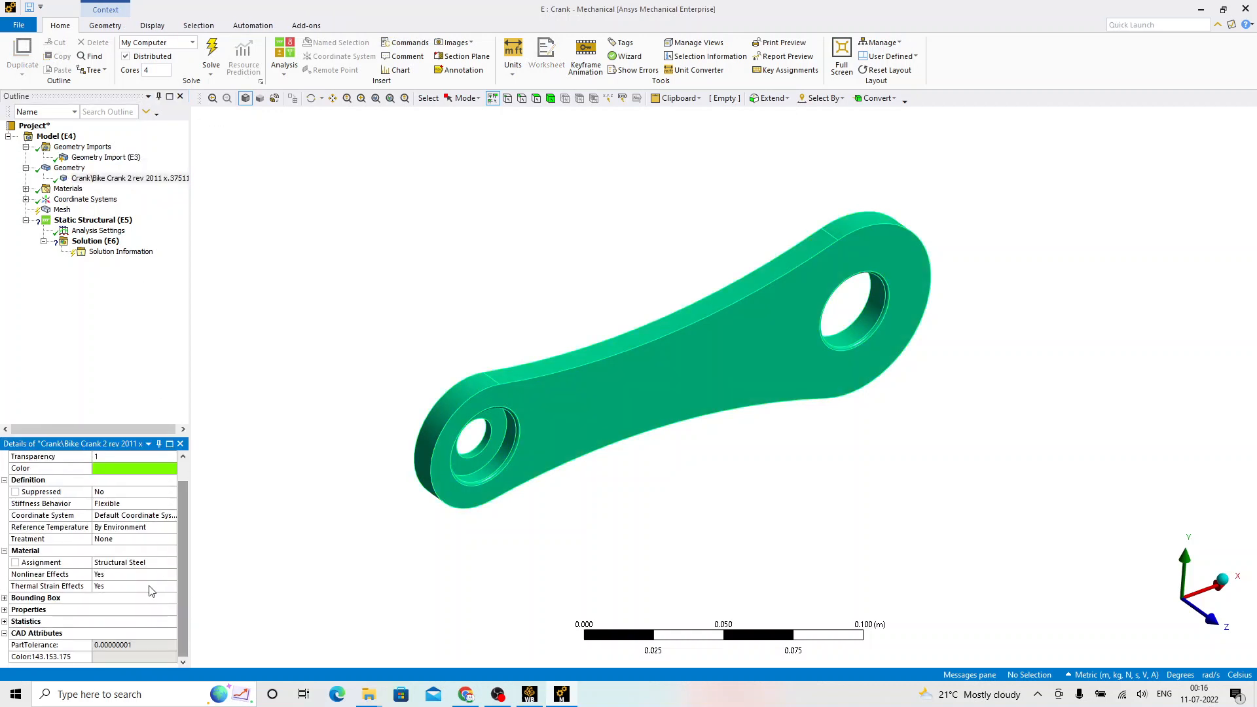
click(4, 610)
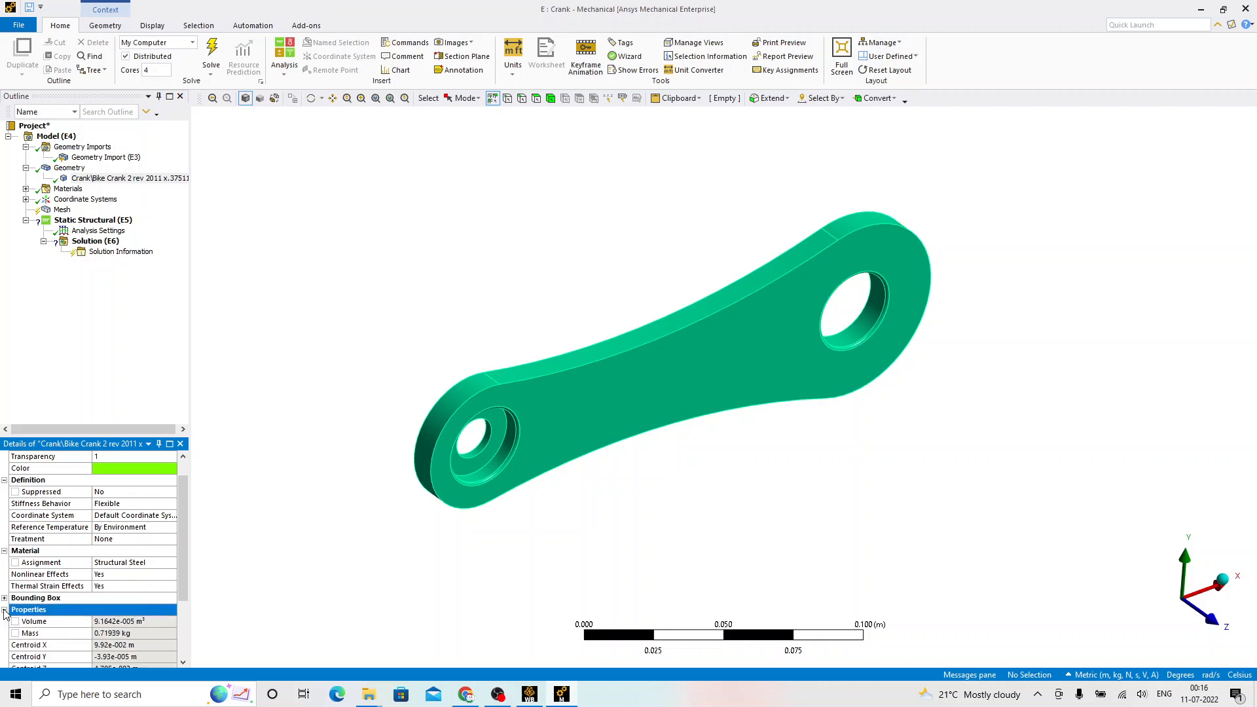
scroll(112, 590, down, 2)
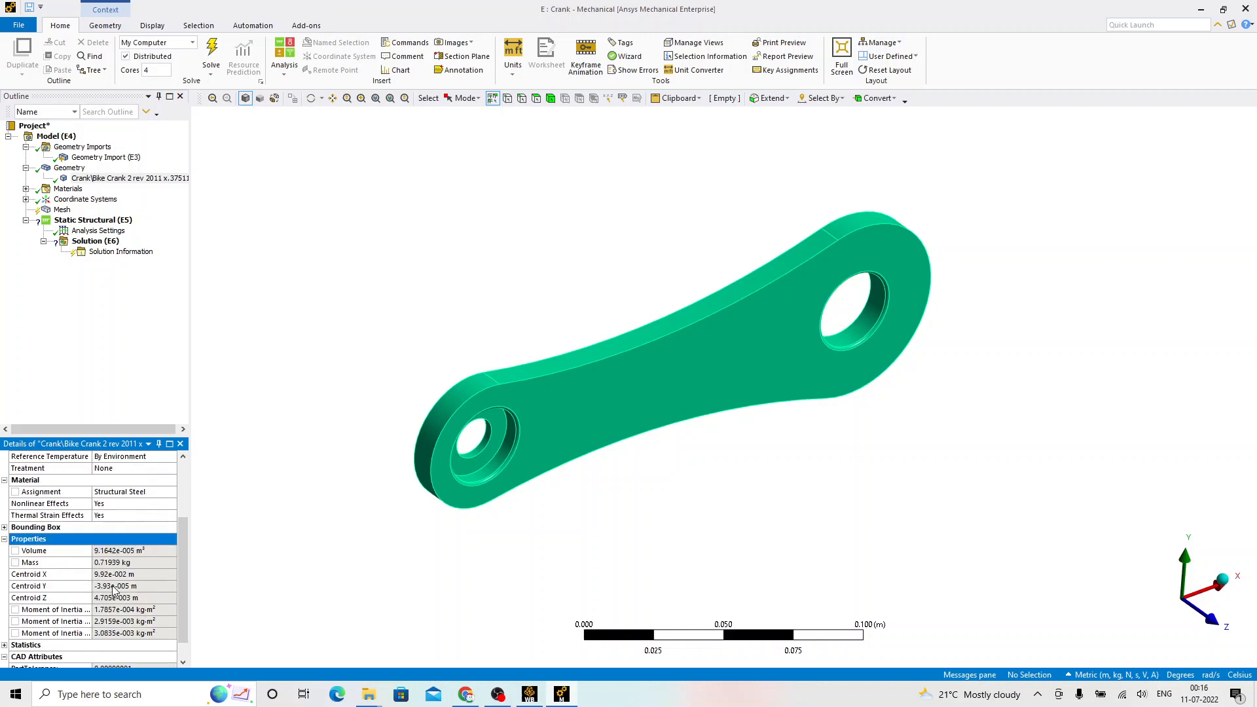
scroll(106, 622, down, 1)
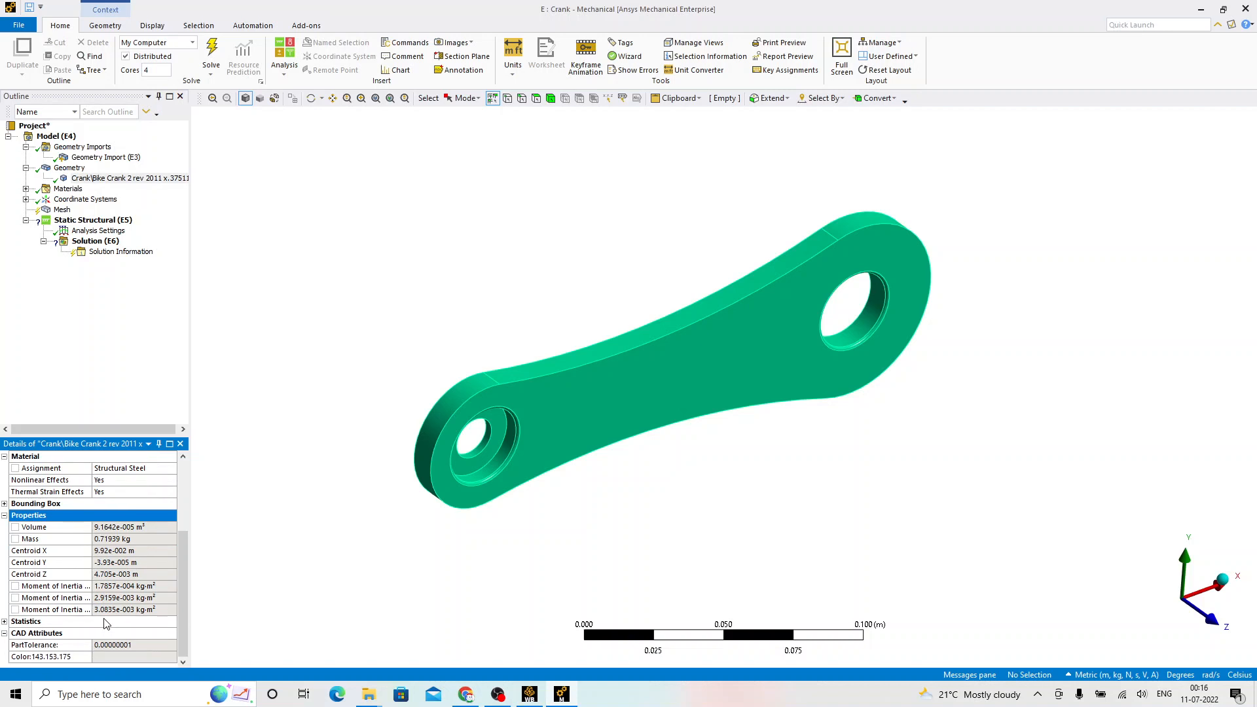
scroll(106, 622, up, 3)
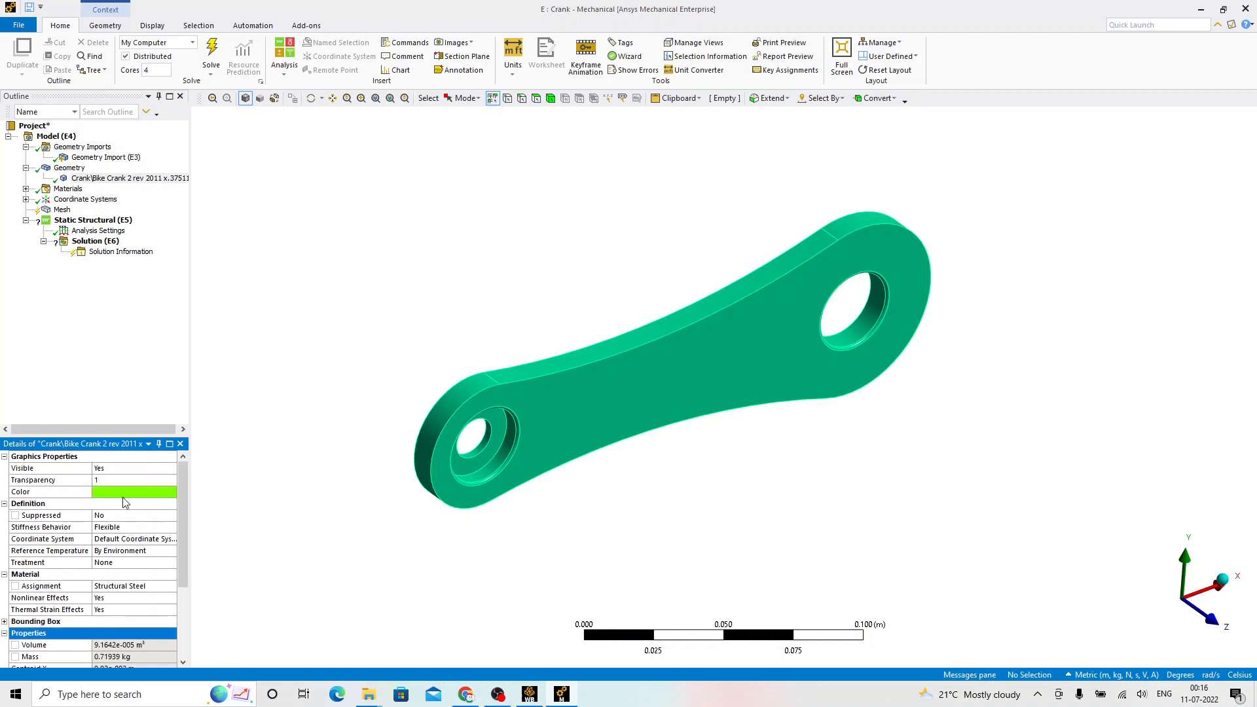
Step: Expand the Materials branch and examine the engineering data and details of Structural Steel
click(26, 190)
click(96, 199)
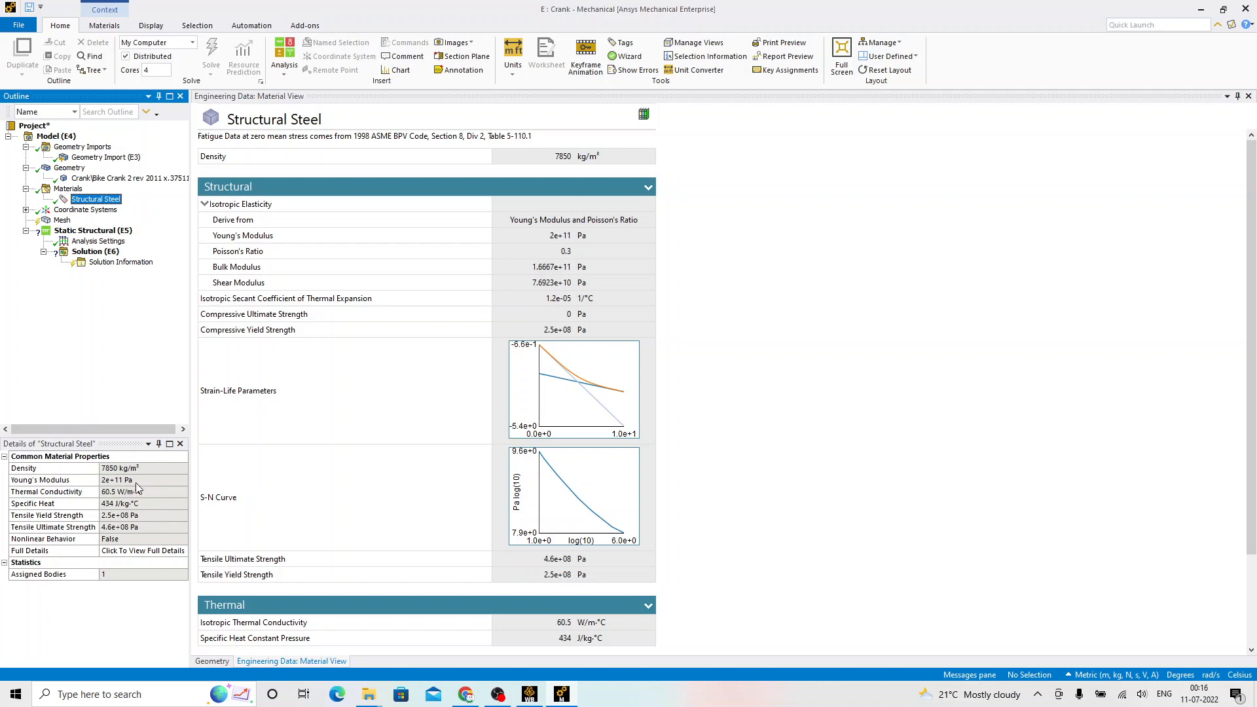
click(53, 445)
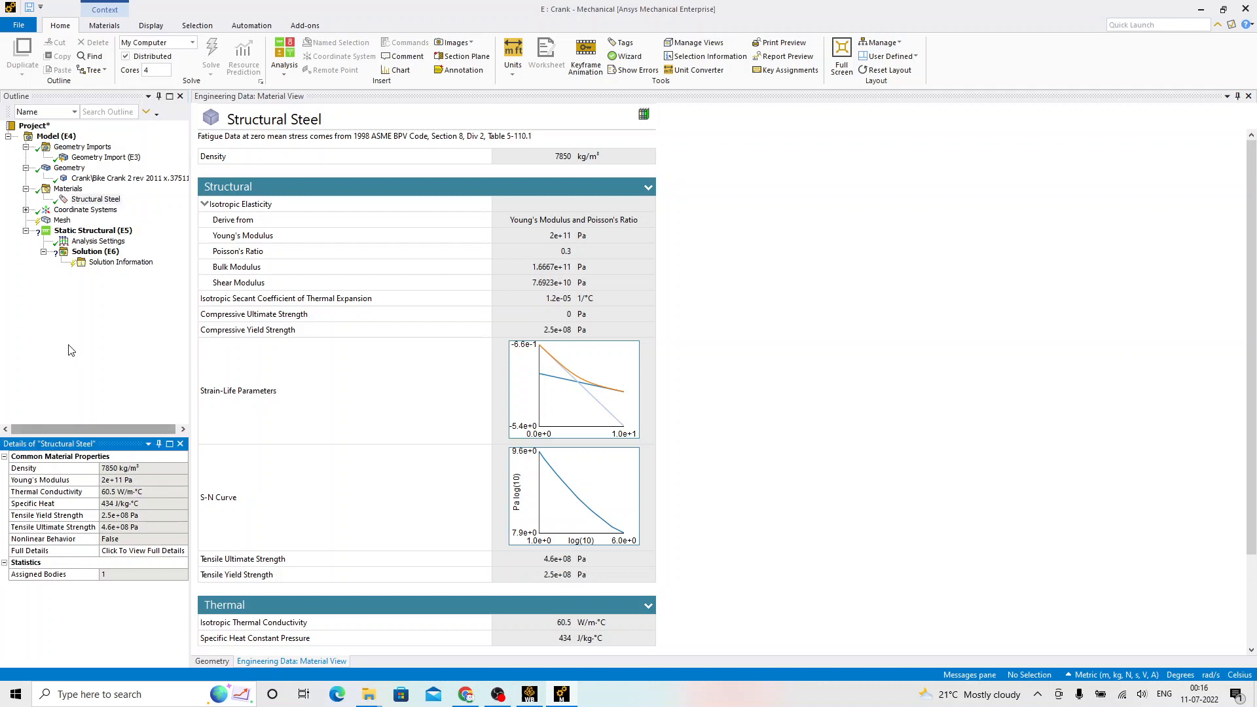
Step: Generate the mesh for the crank with the default mesh settings
click(62, 221)
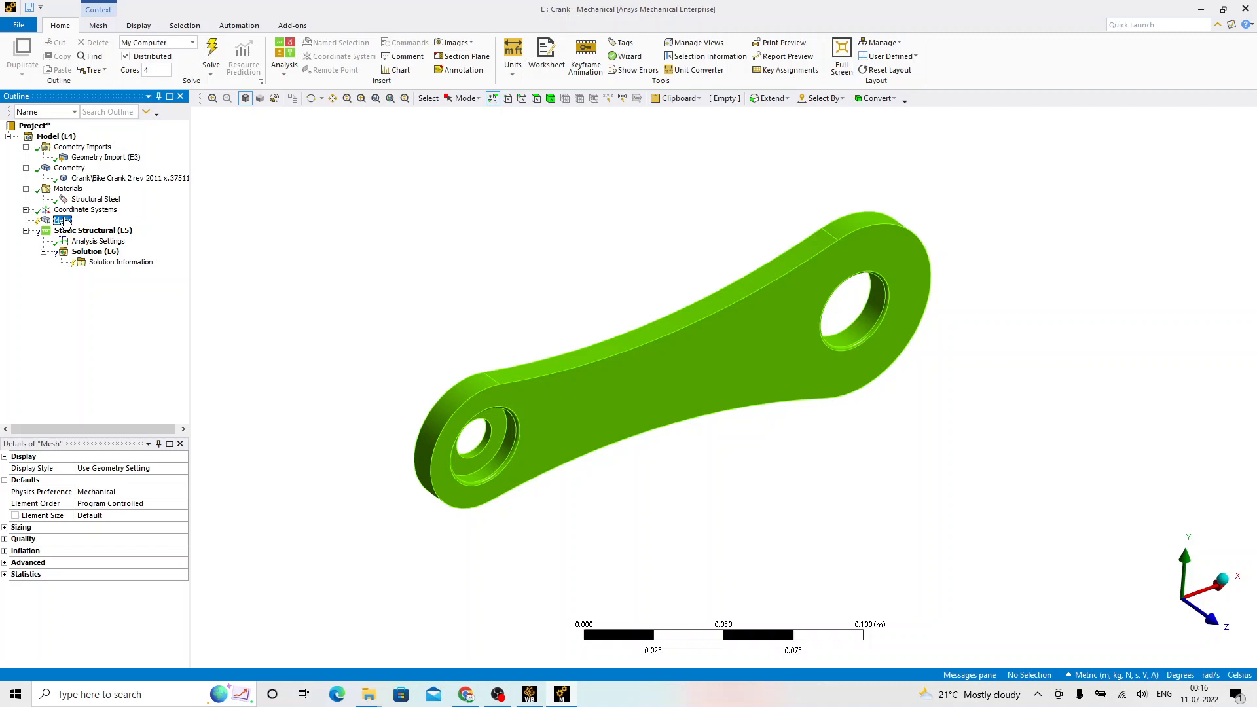
right_click(64, 221)
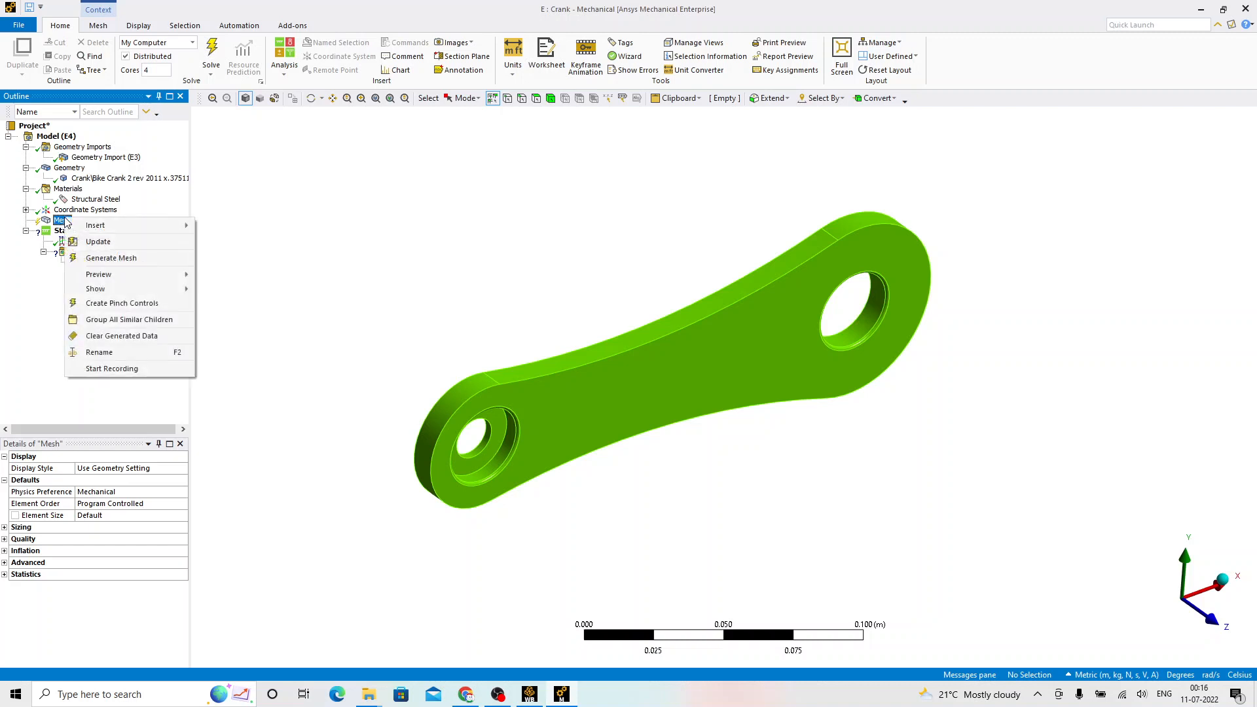
click(111, 258)
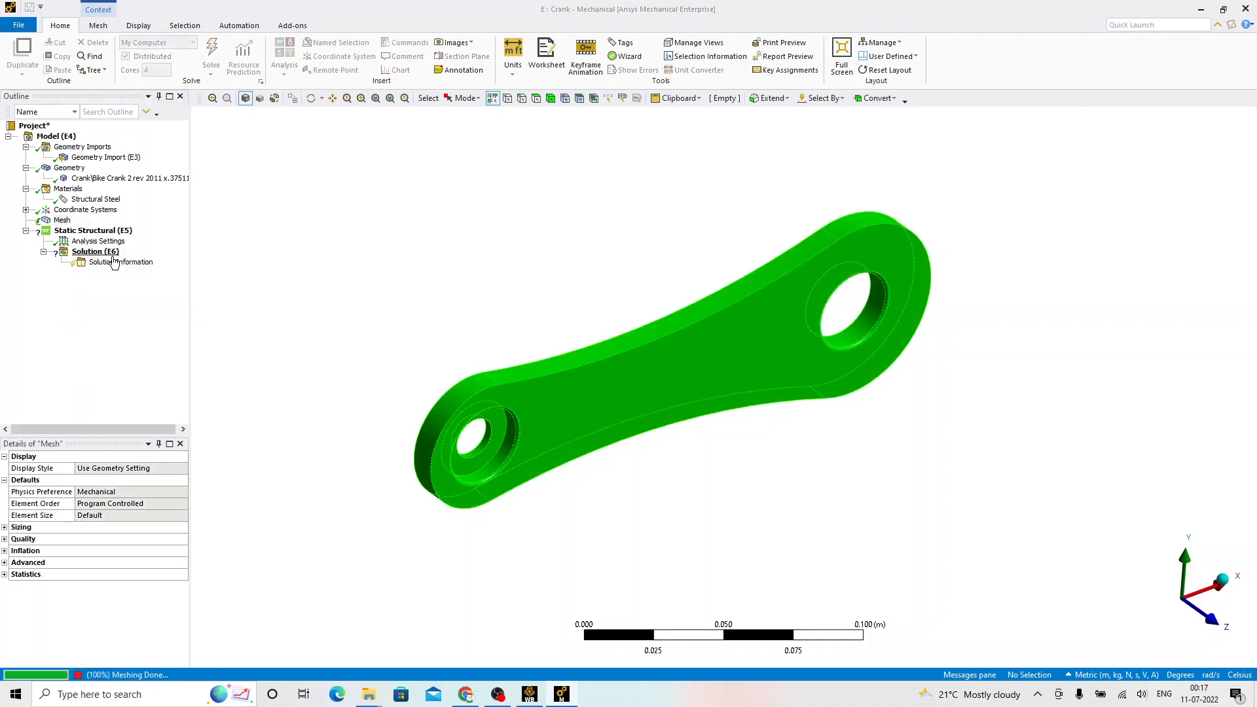
Step: Insert a Force load in the static structural analysis and scope it to the inner cylindrical face of the crank's large hole
right_click(110, 236)
mouse_move(152, 242)
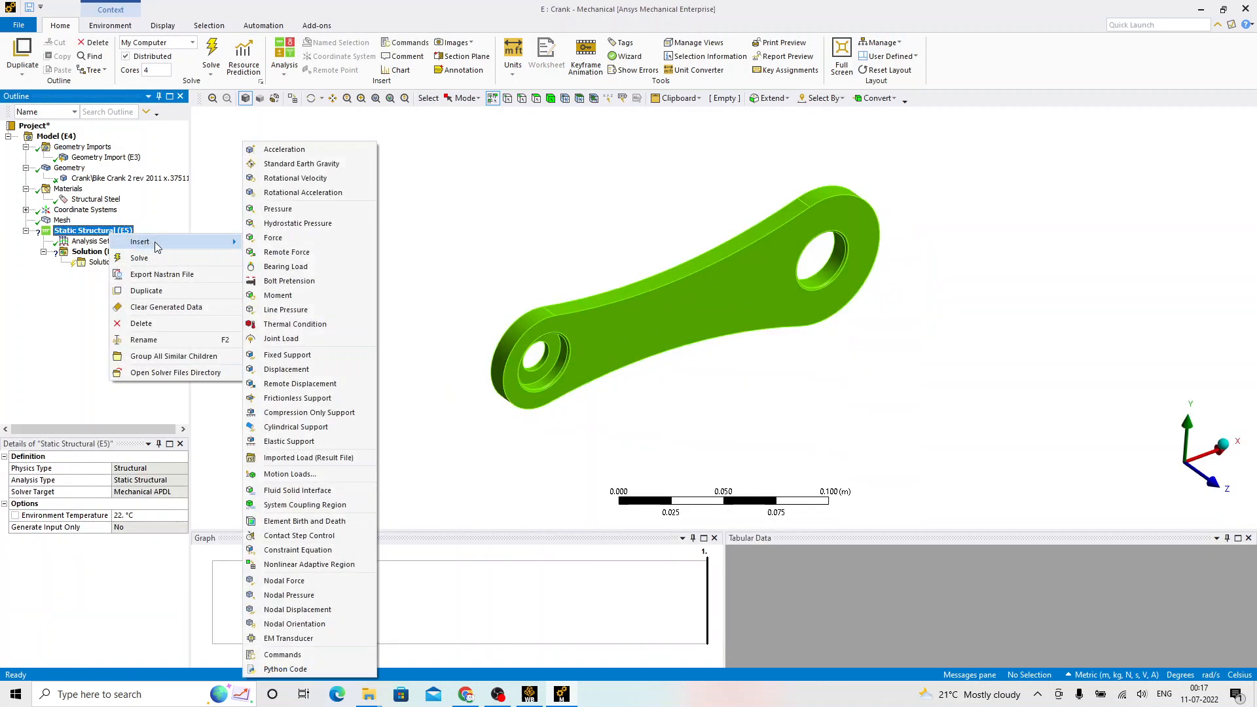
click(272, 239)
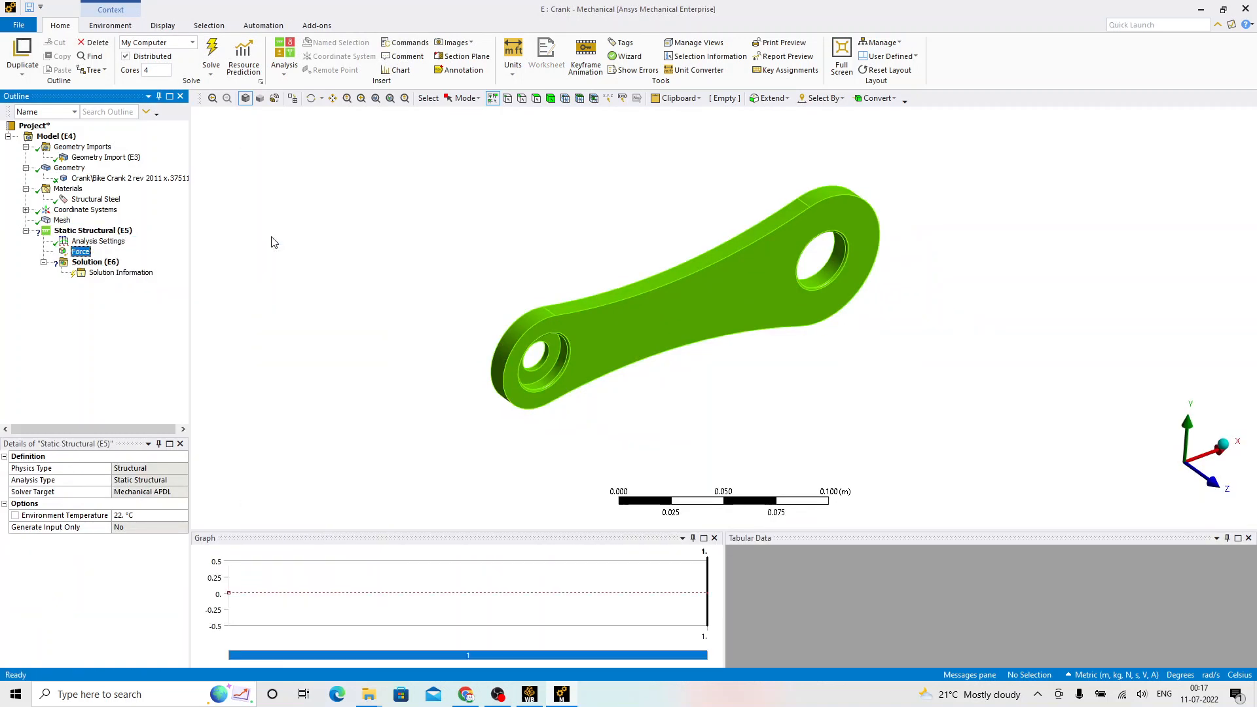
click(816, 286)
ctrl+middle_drag(785, 344, 716, 361)
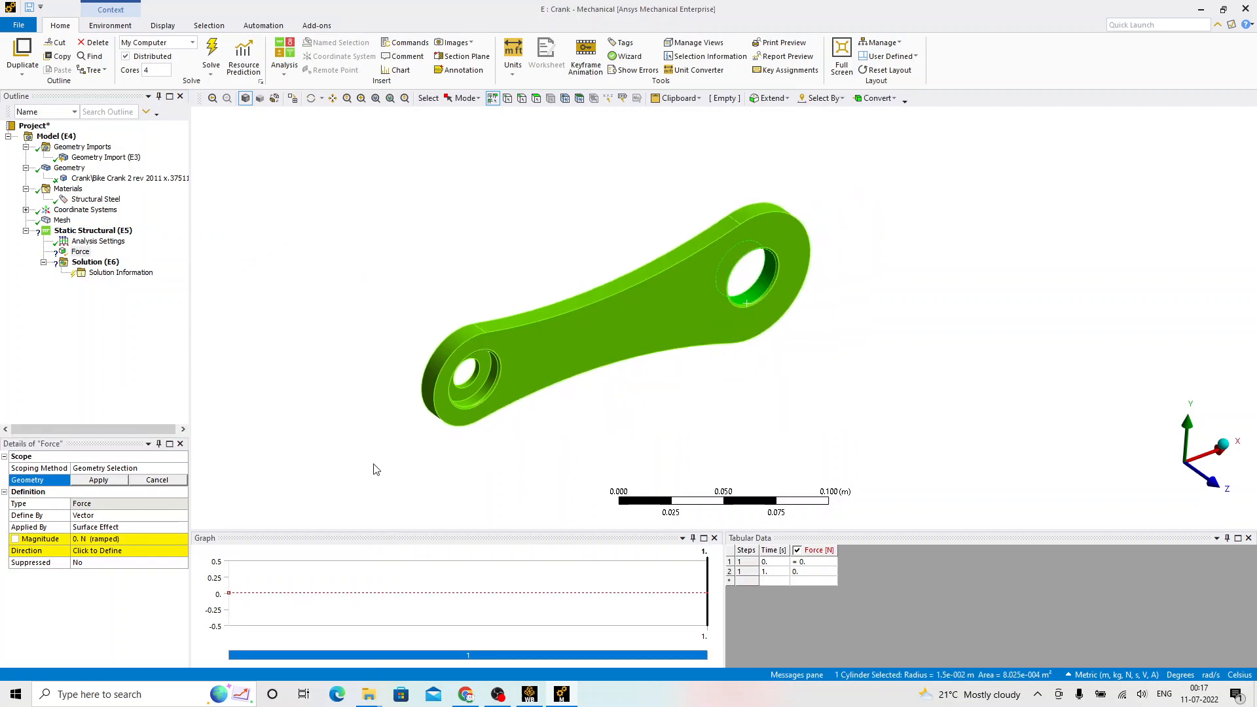
click(56, 447)
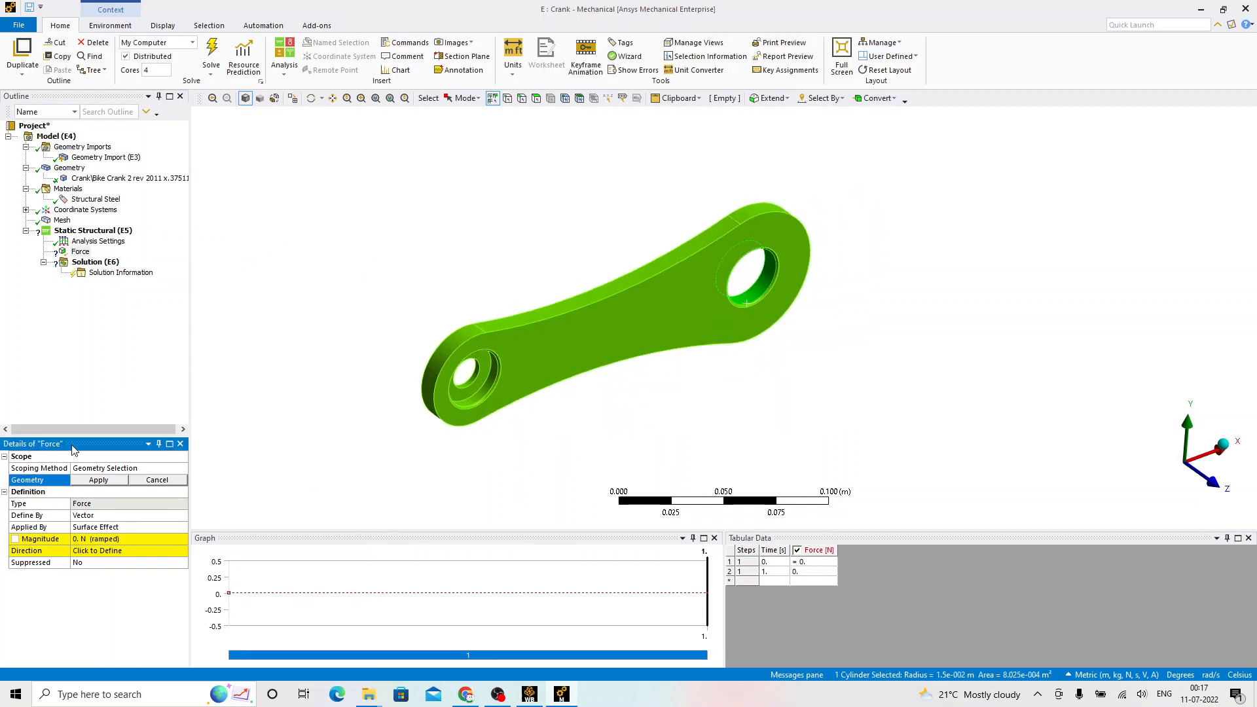
click(82, 252)
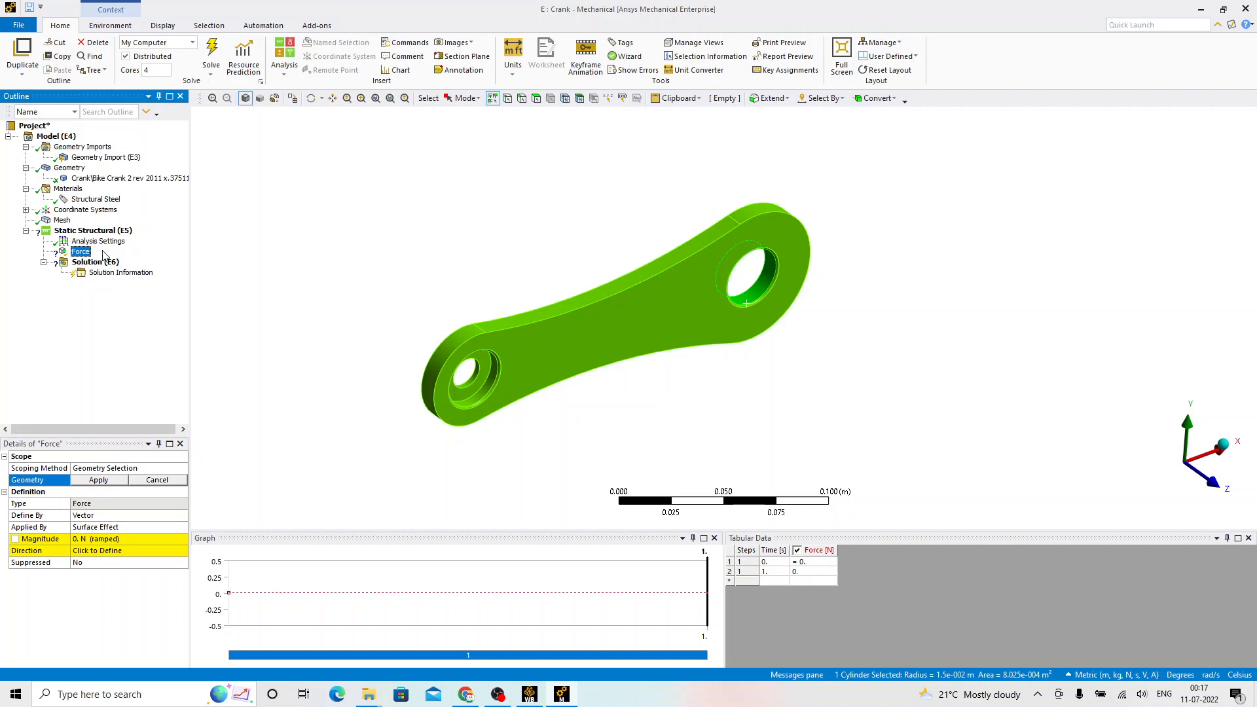
click(88, 485)
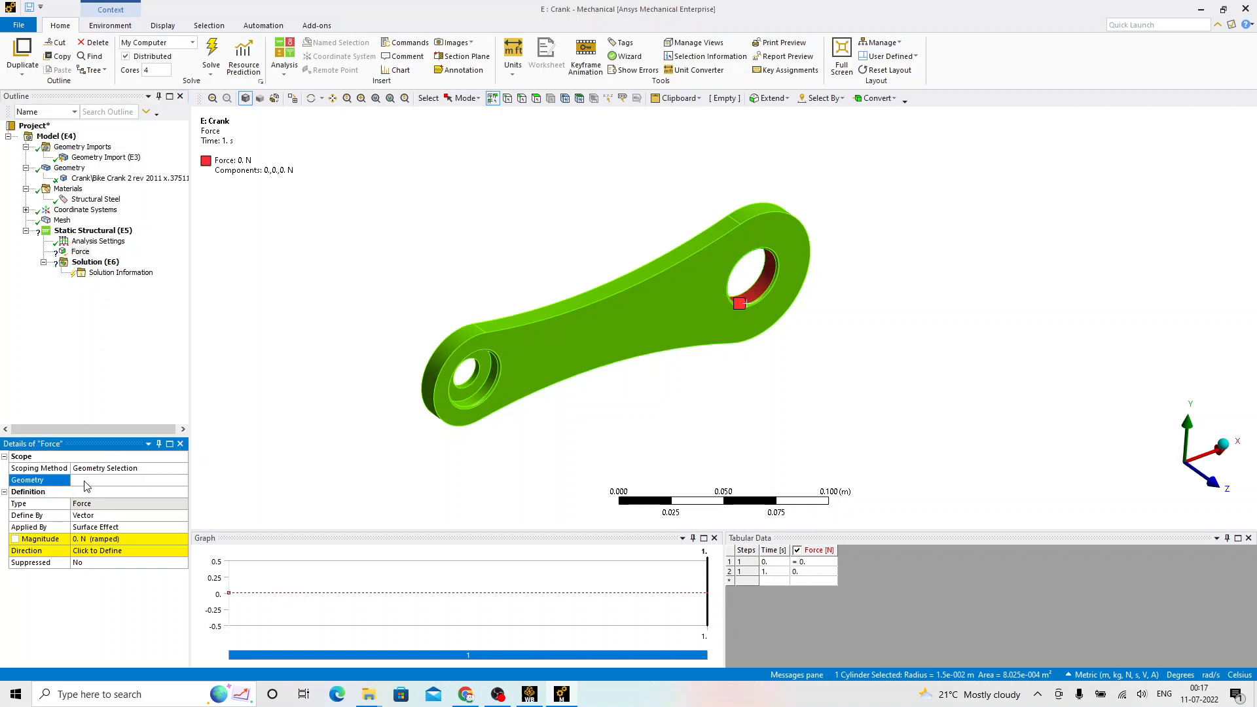
Step: Define the force by Components and set its Y Component to -100 N
click(143, 516)
click(183, 516)
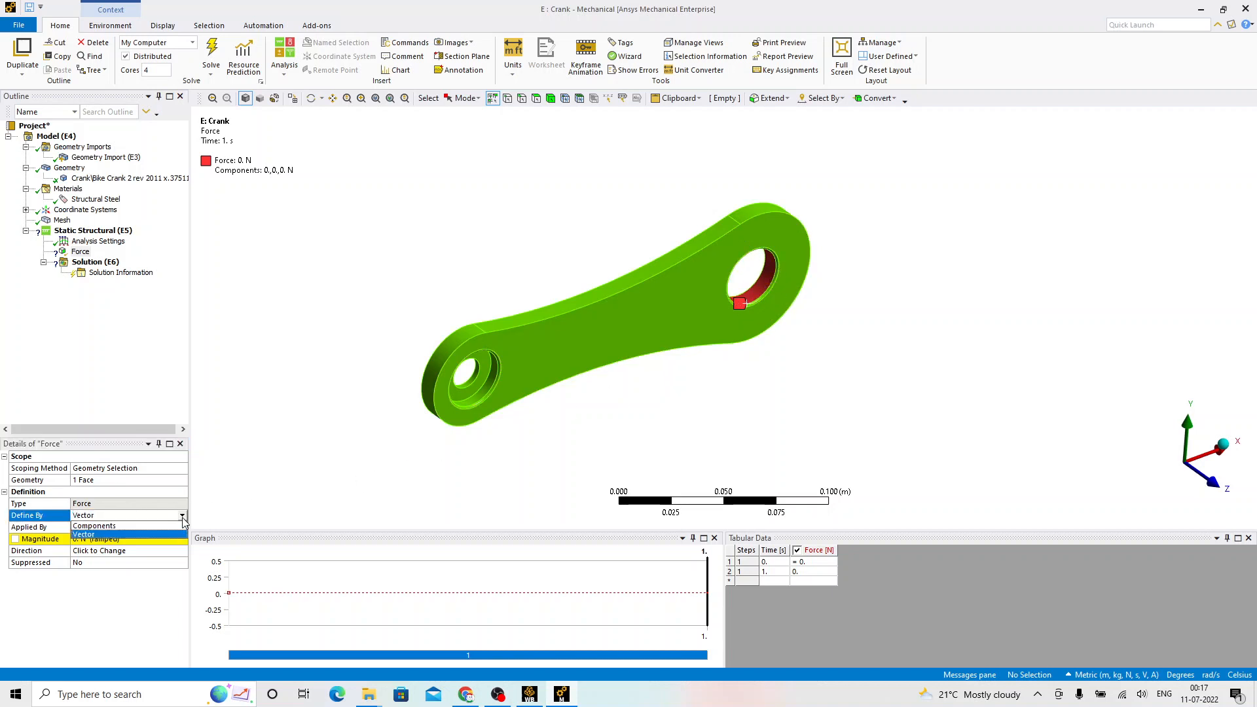
click(108, 531)
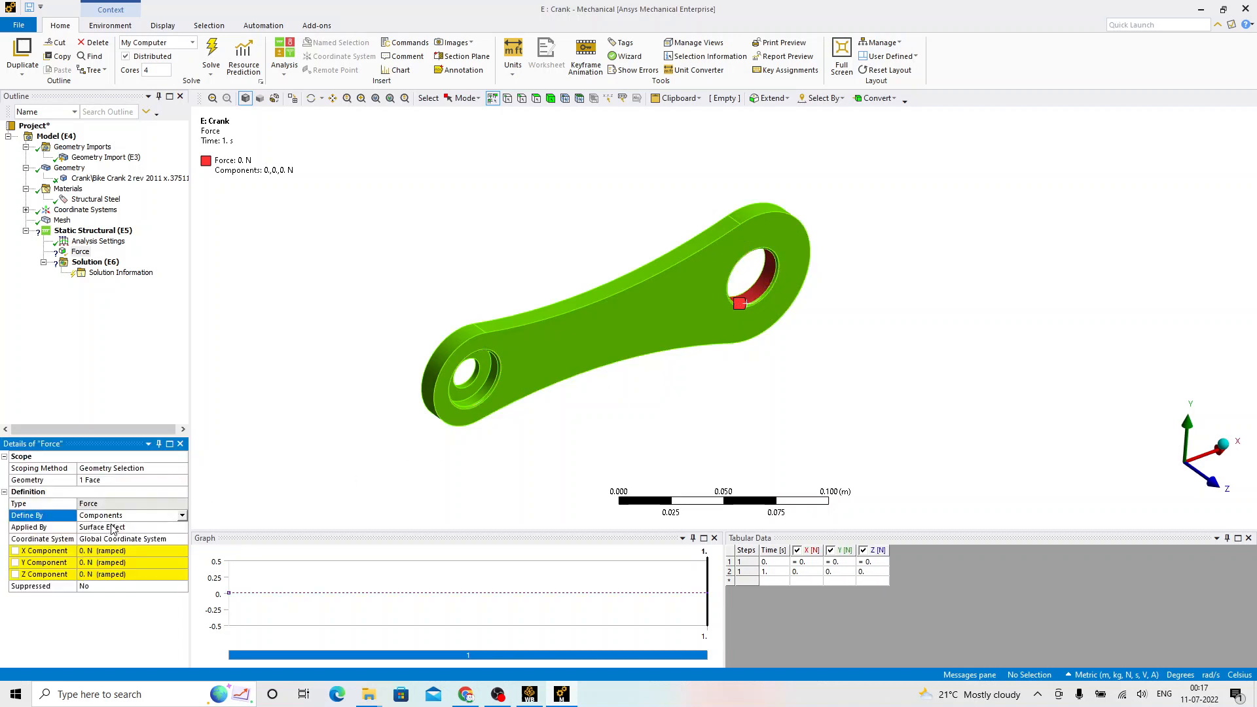
click(182, 516)
click(260, 477)
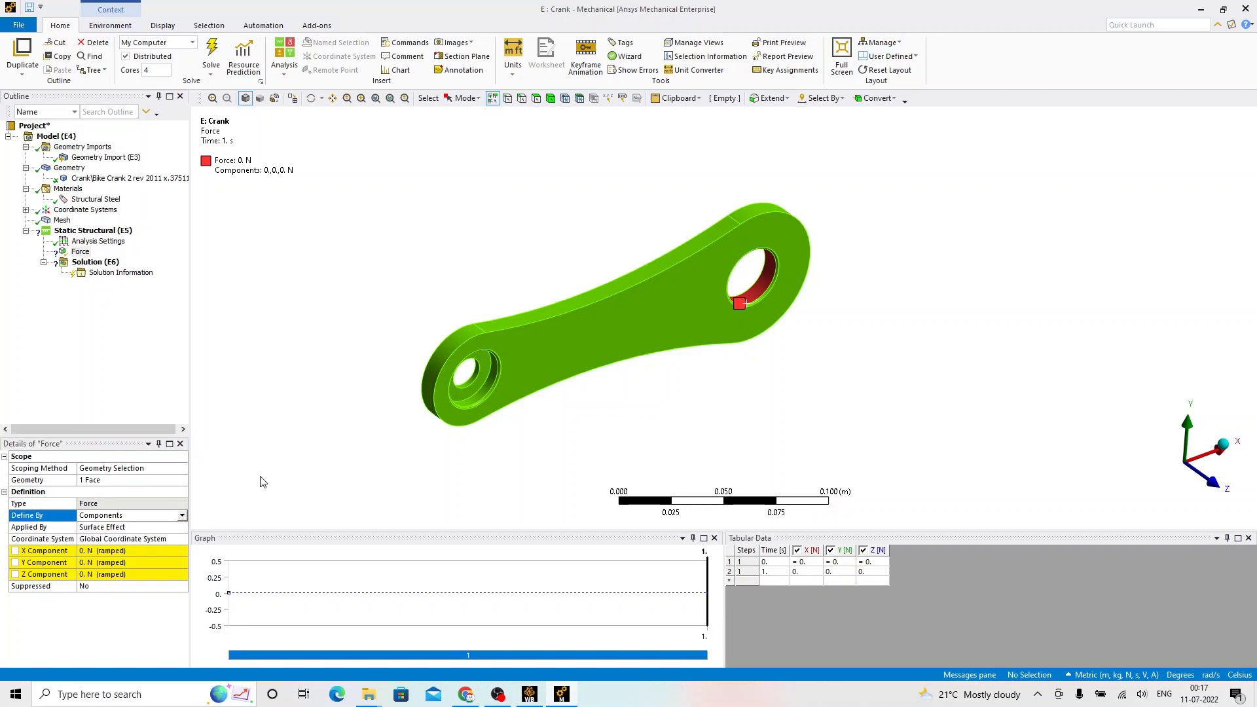
click(135, 564)
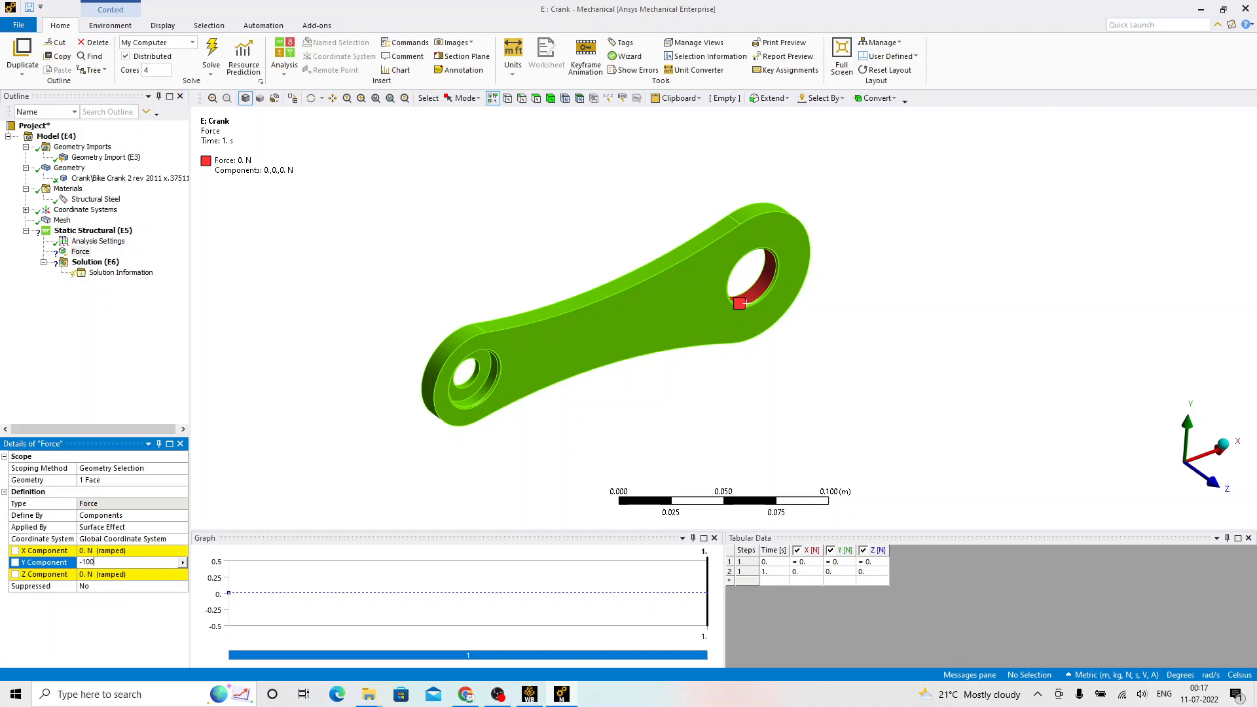
text(-100)
key(Return)
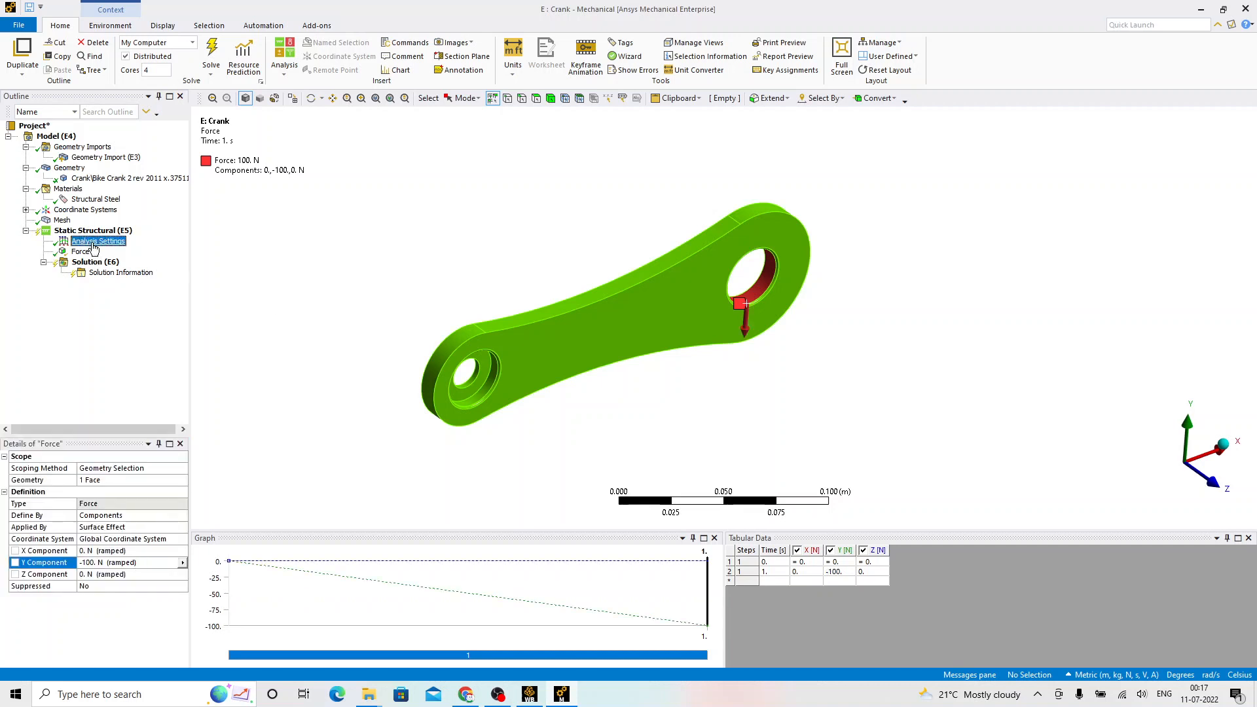
Step: Review the Force load's definition in its details
click(92, 242)
click(82, 253)
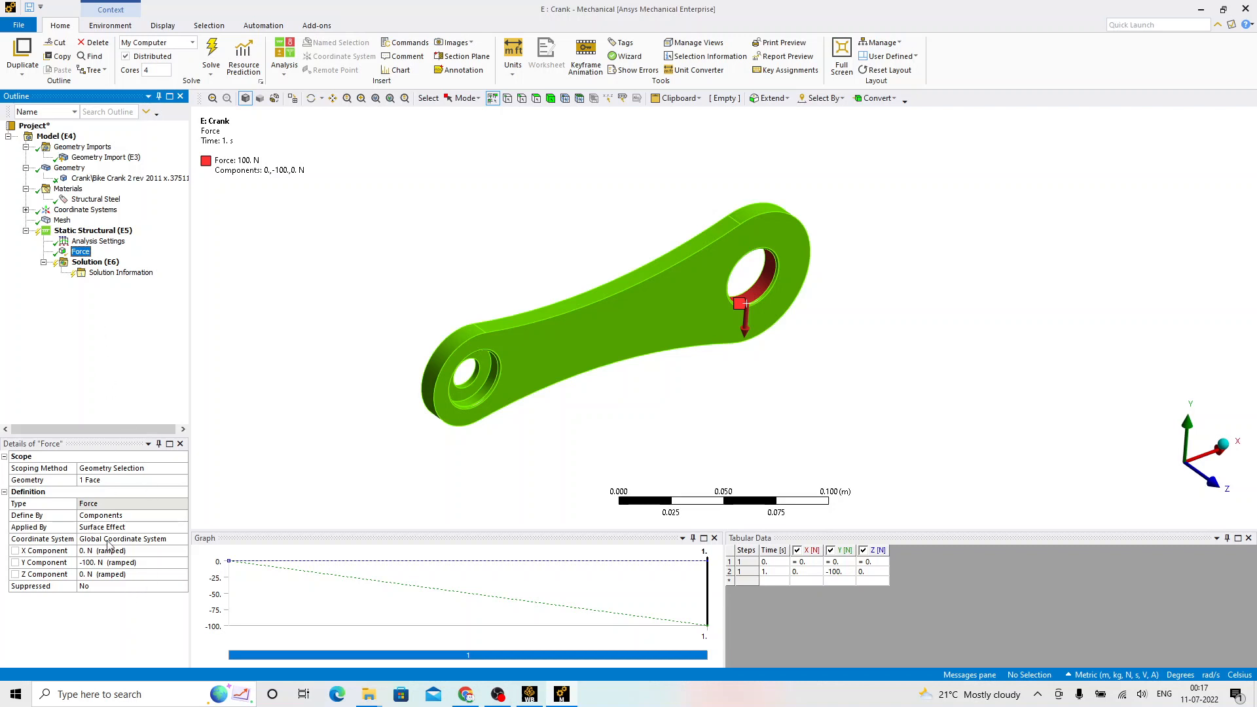
click(66, 449)
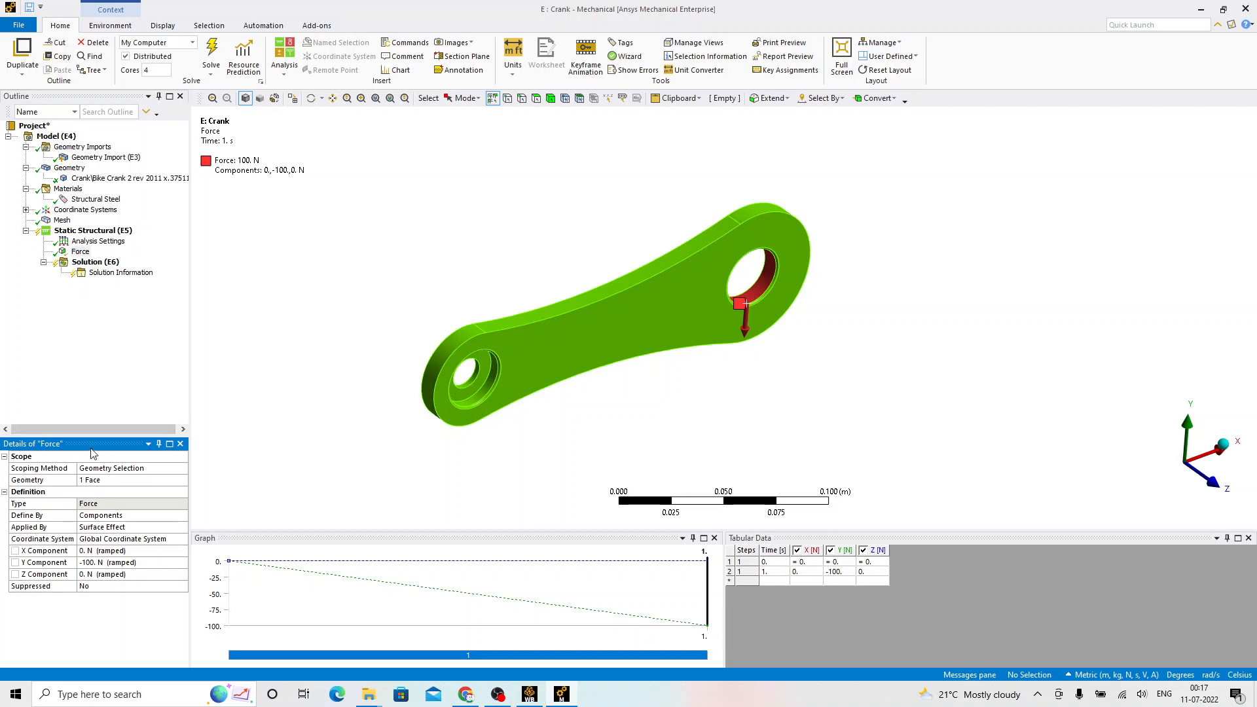
click(283, 410)
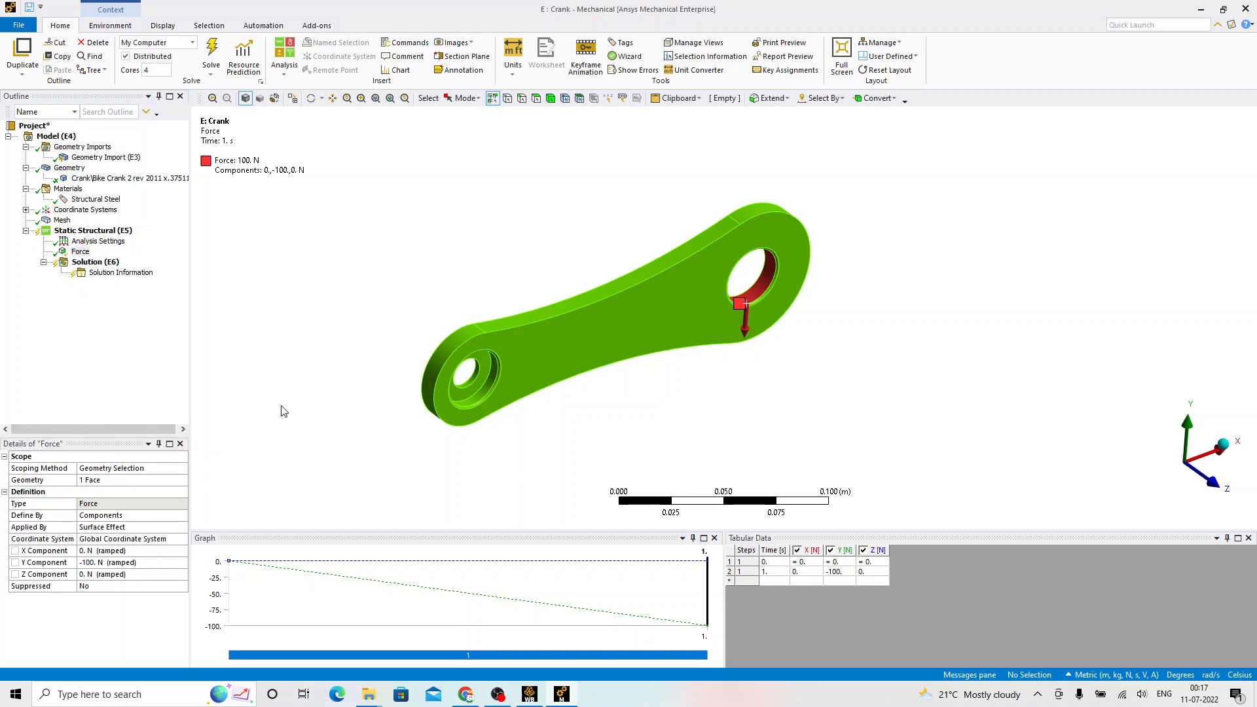
Step: Insert a Pressure load in the static structural analysis
click(94, 230)
right_click(92, 232)
mouse_move(121, 241)
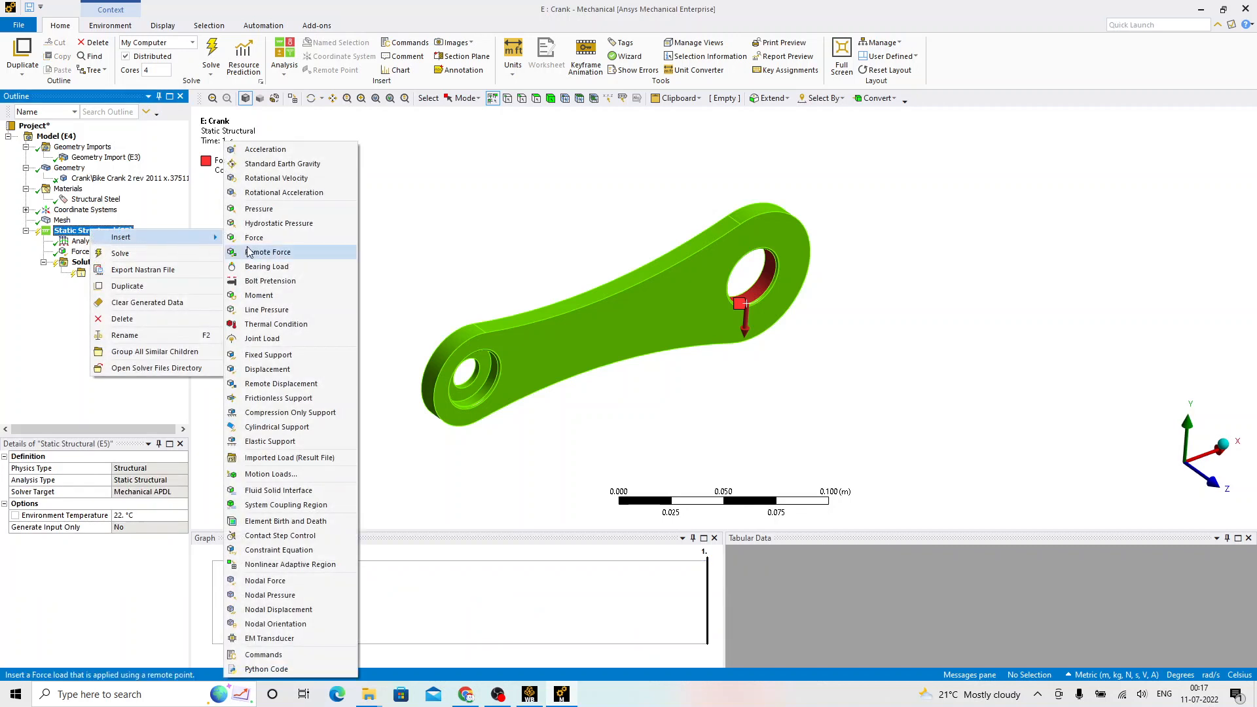
click(255, 209)
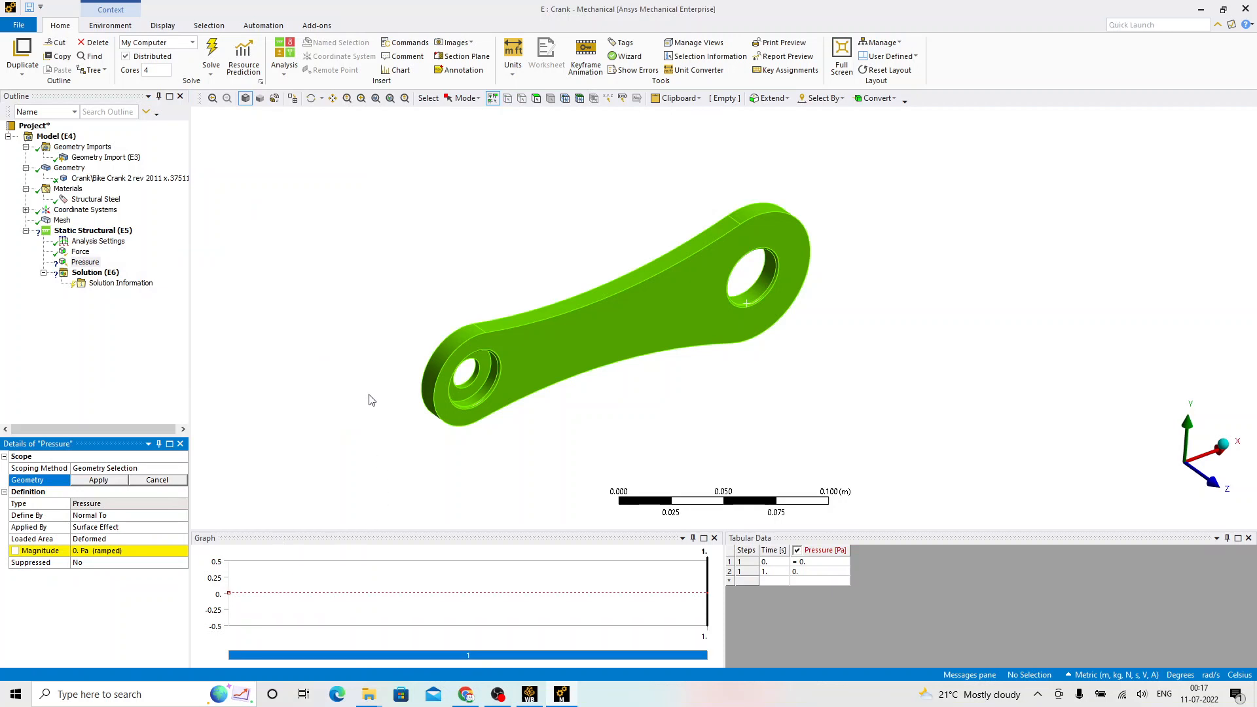
click(91, 447)
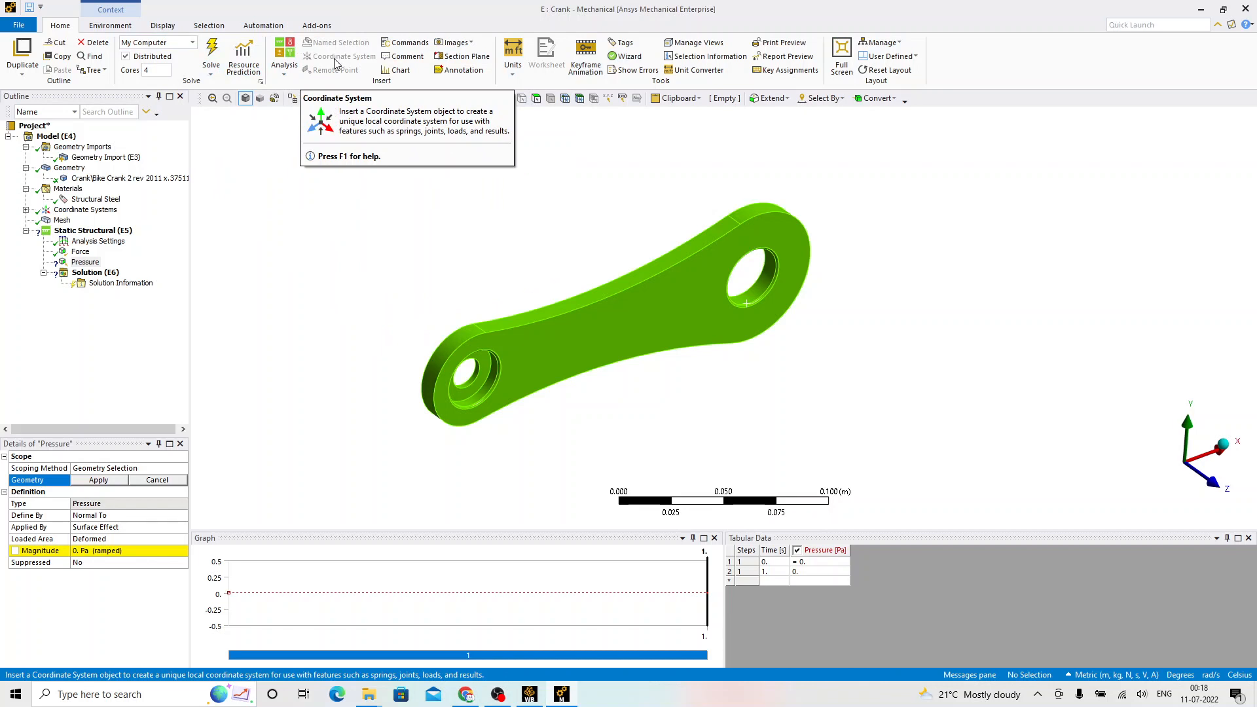
key(alt+Tab)
key(Tab)
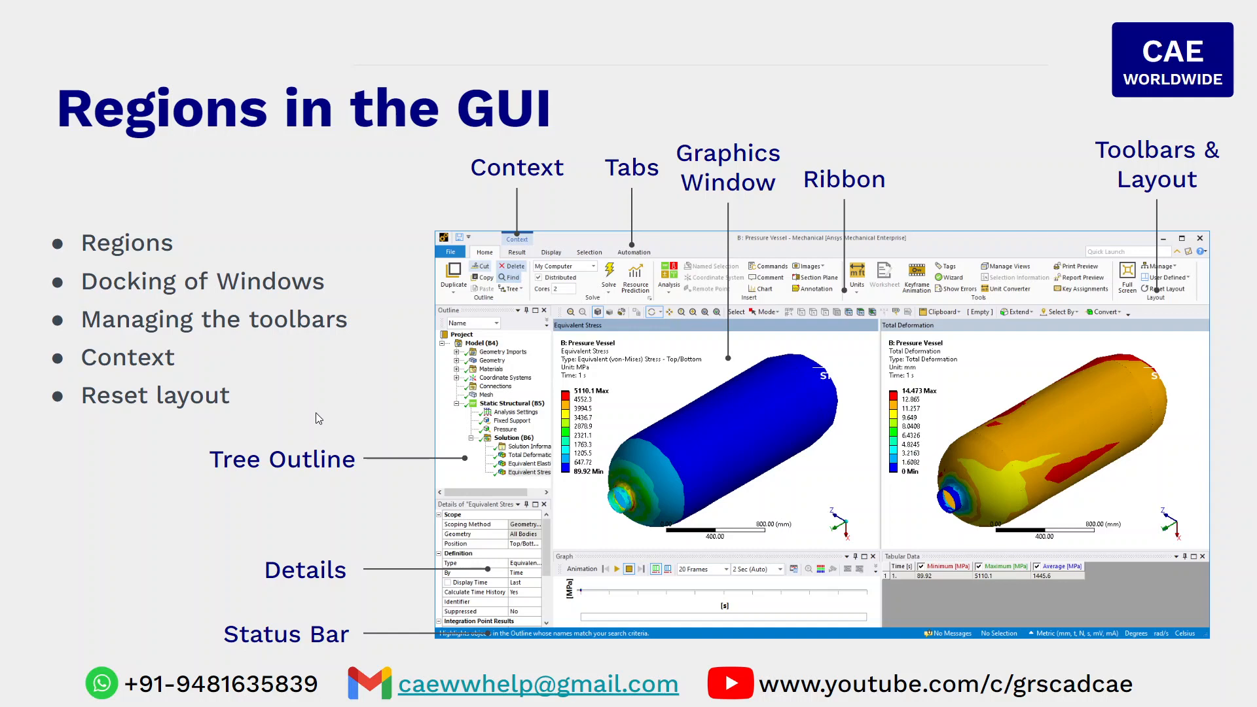
key(Right)
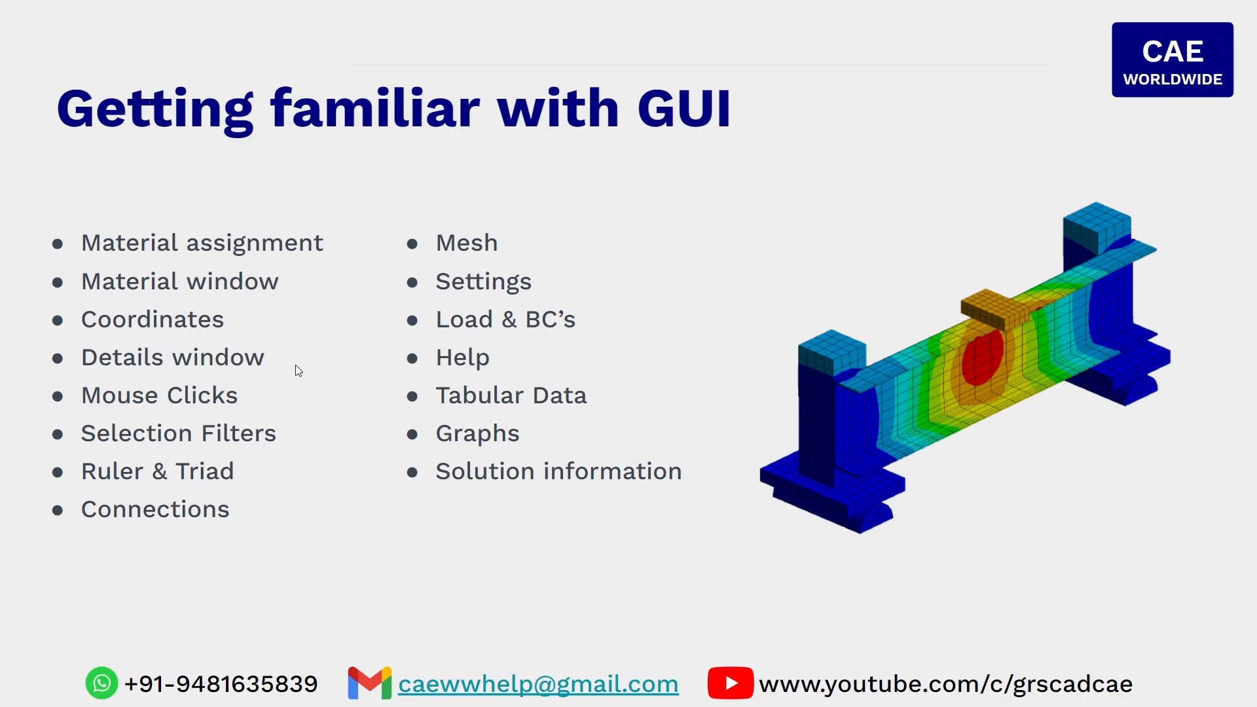
key(alt+Tab)
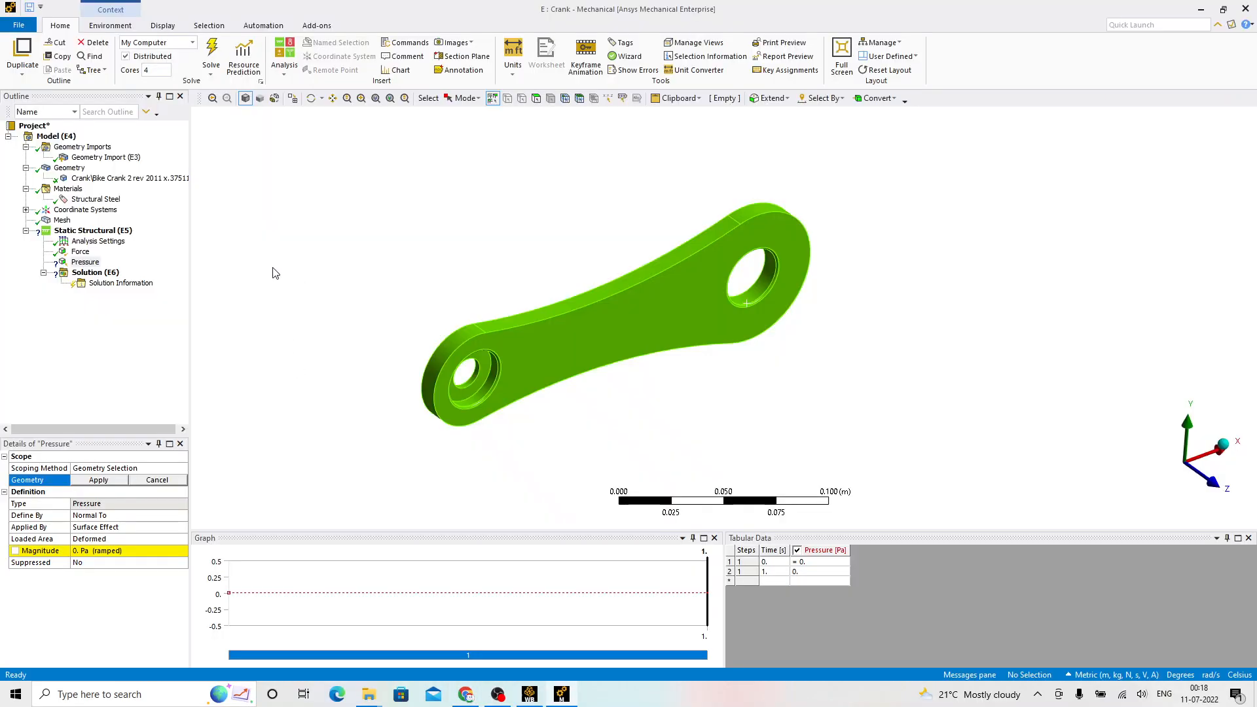
Step: Switch to Workbench, open the Crank system's Engineering Data and expand Structural Steel's Isotropic Elasticity
click(529, 694)
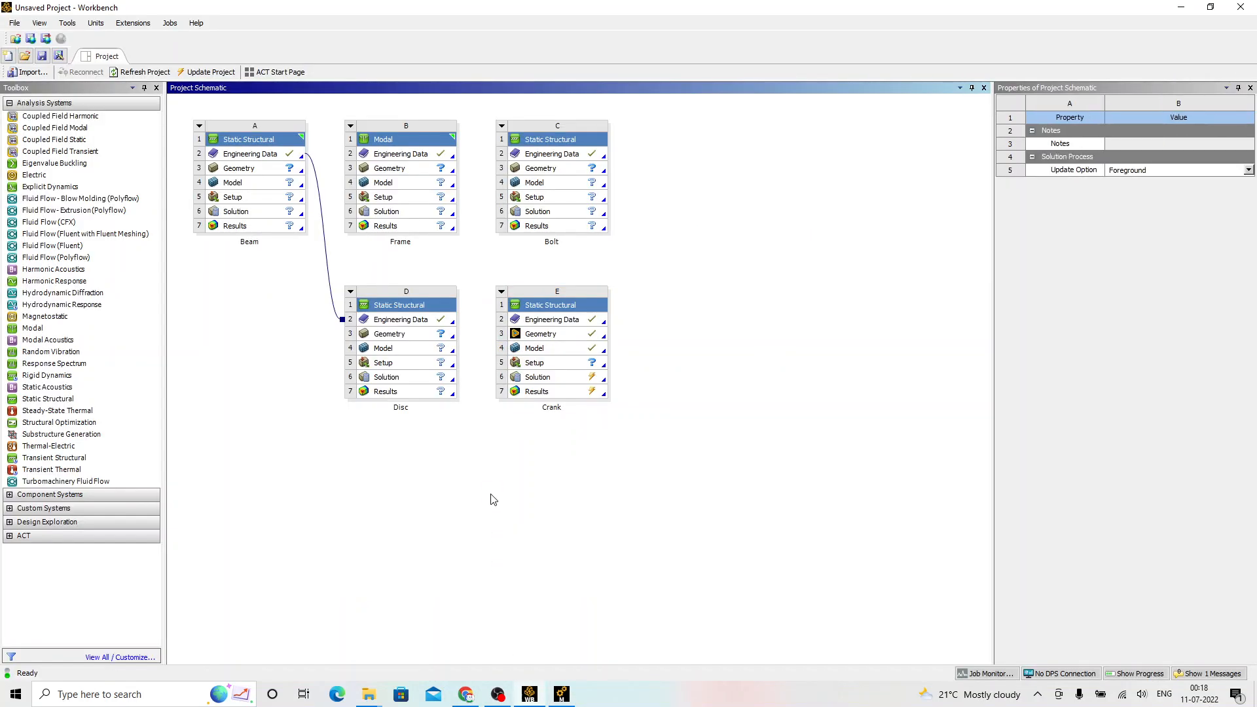
double_click(560, 320)
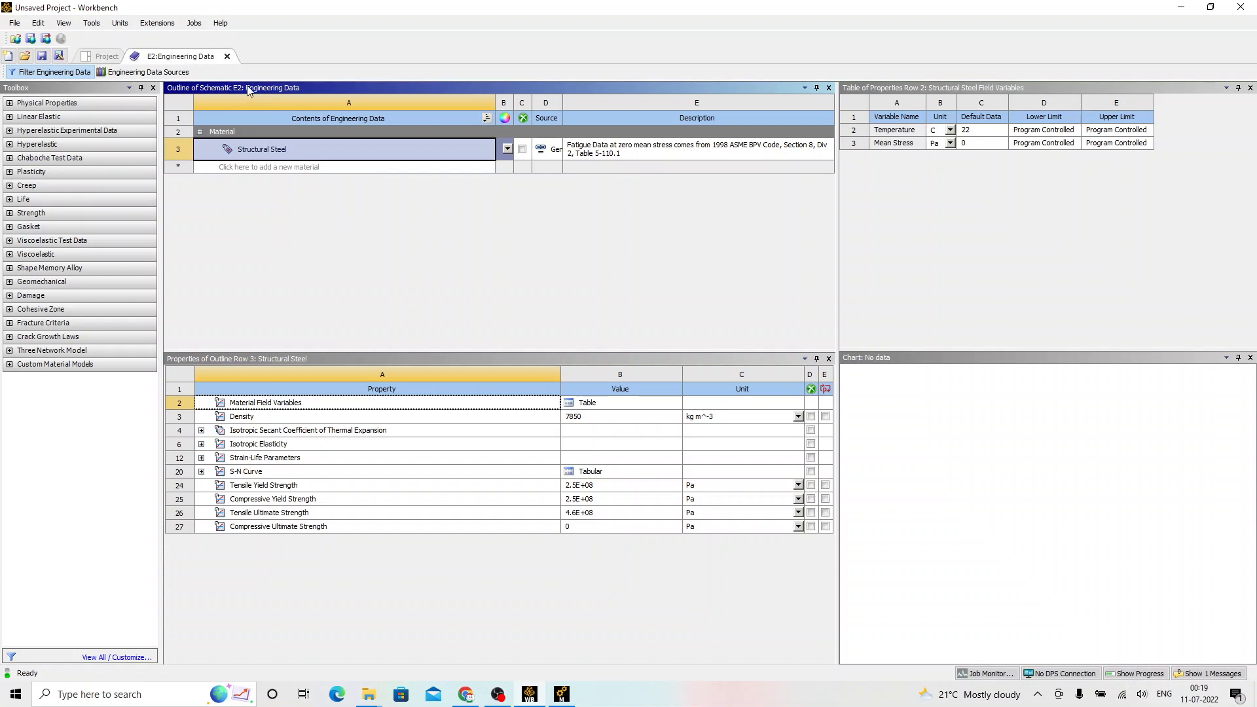
click(264, 357)
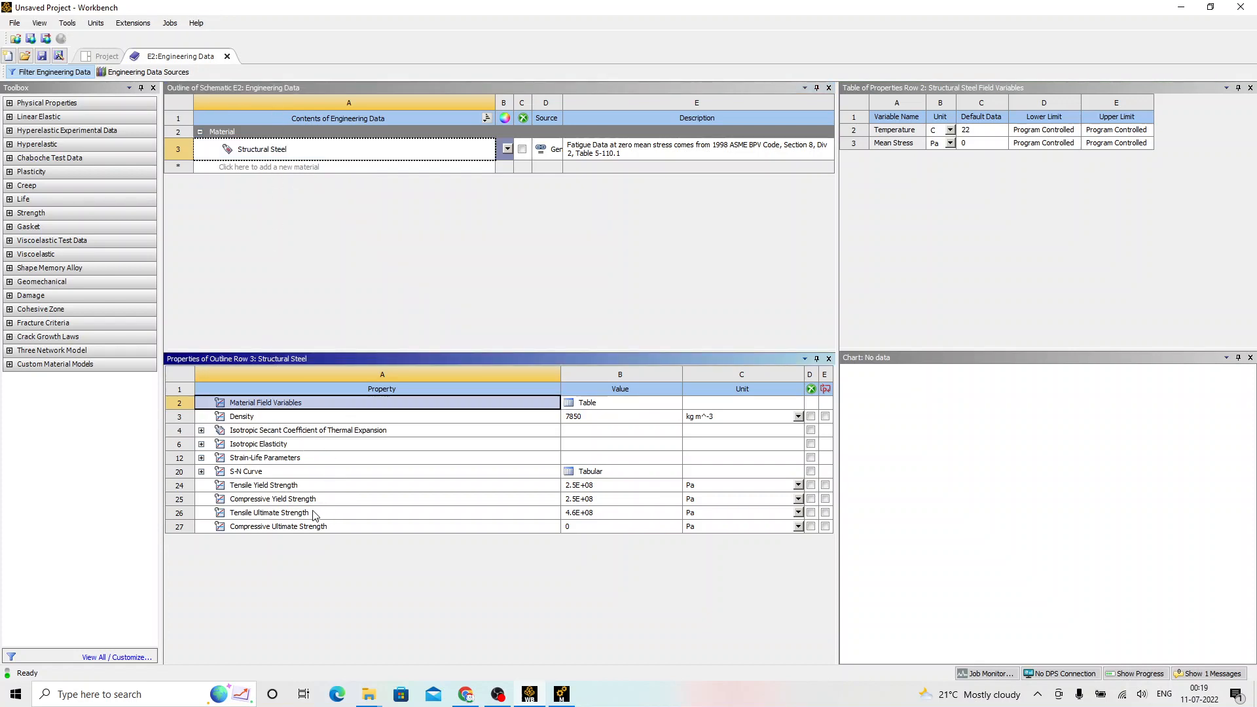
click(200, 445)
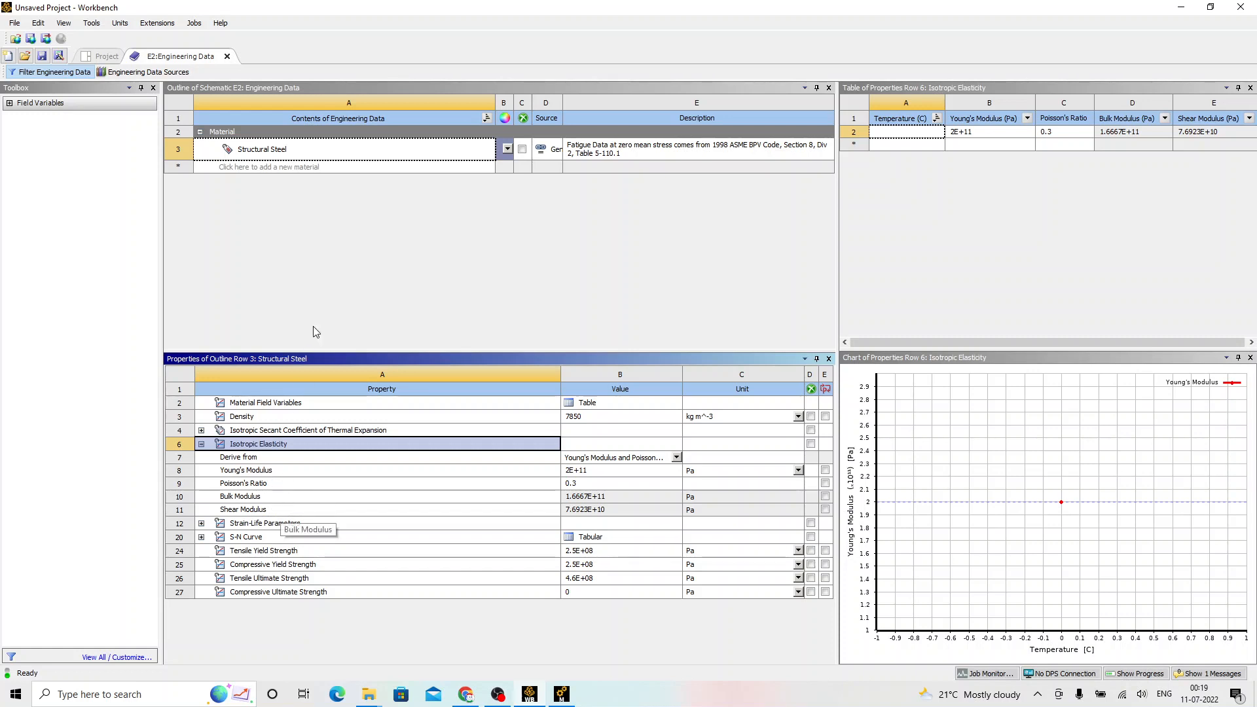
Step: Examine the material outline, toolbox, and the table and chart for Structural Steel's Isotropic Elasticity
click(328, 260)
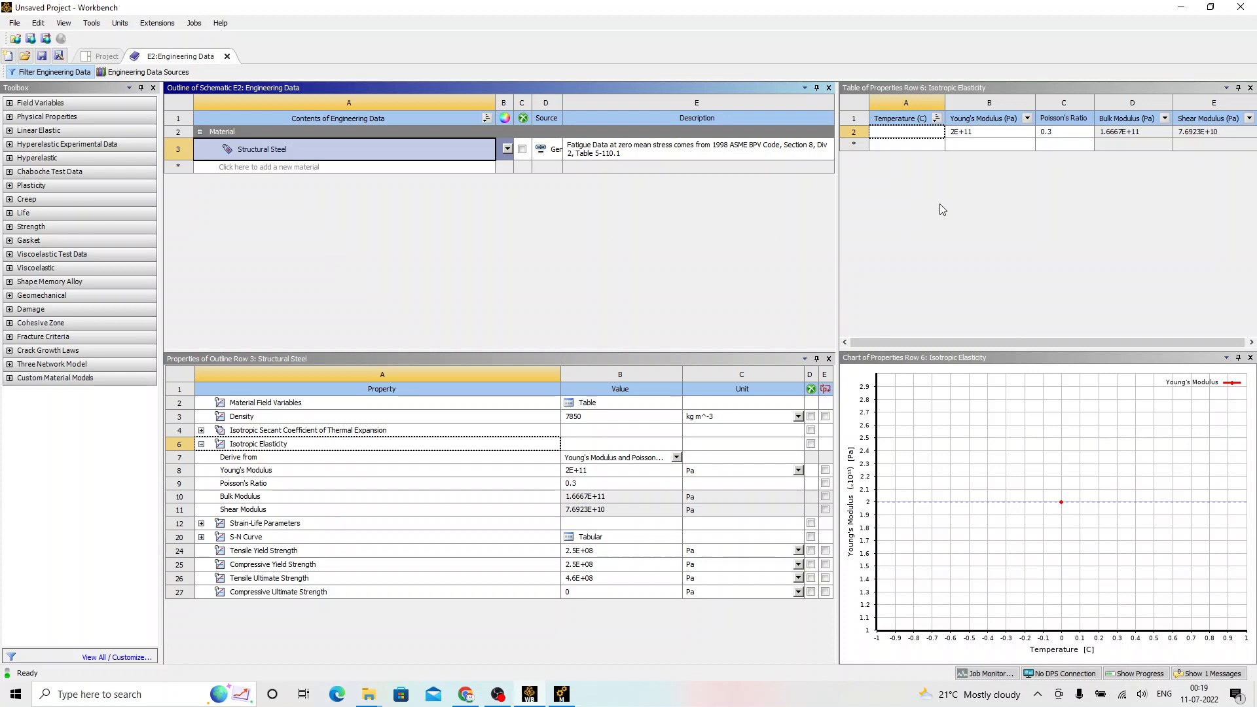
click(965, 201)
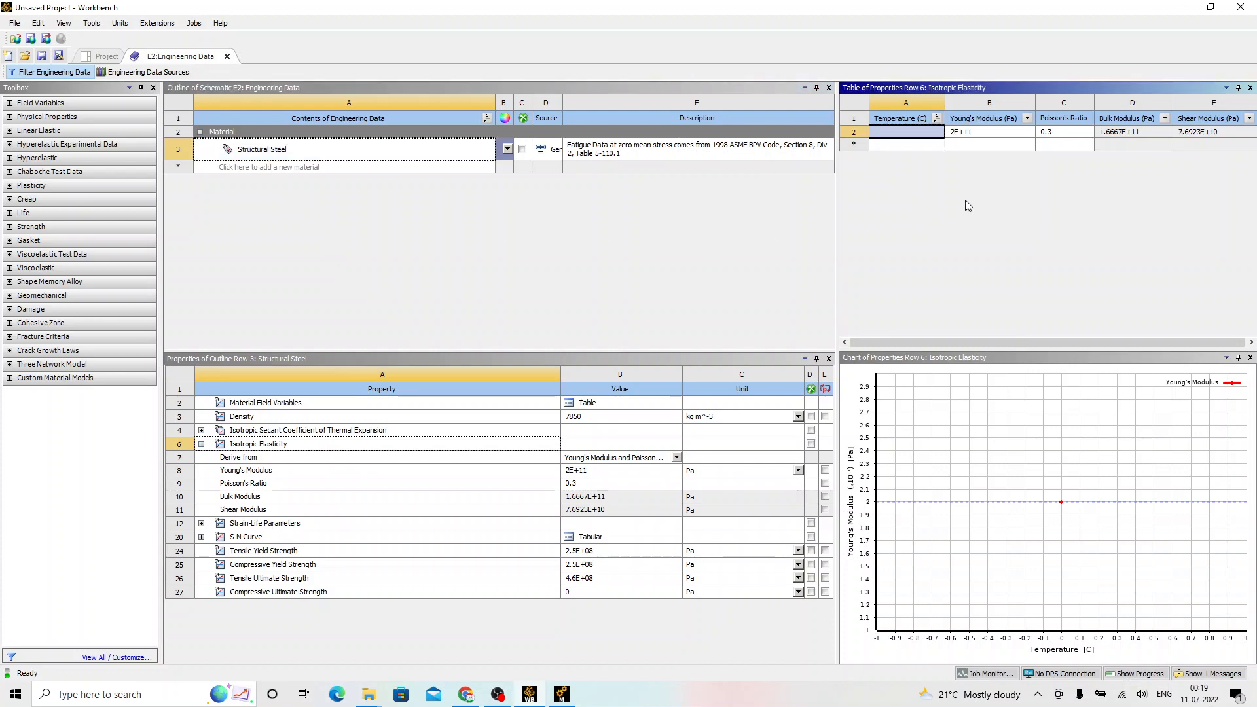
click(280, 205)
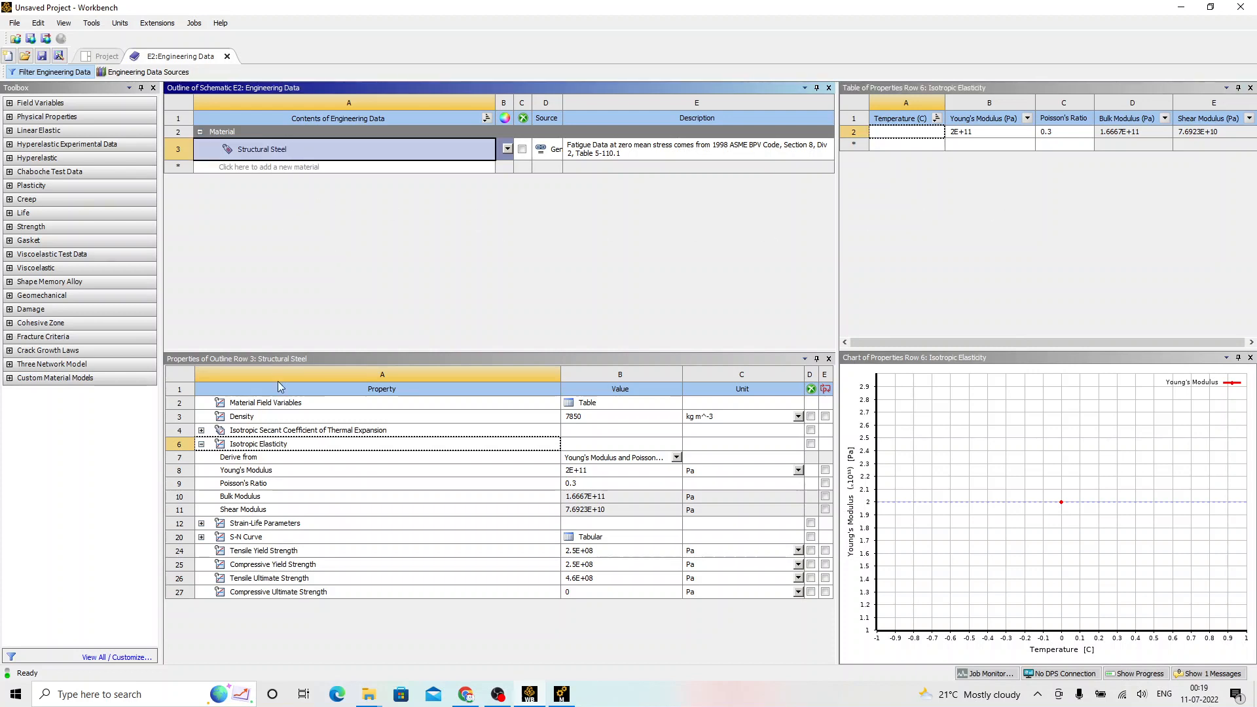
click(254, 446)
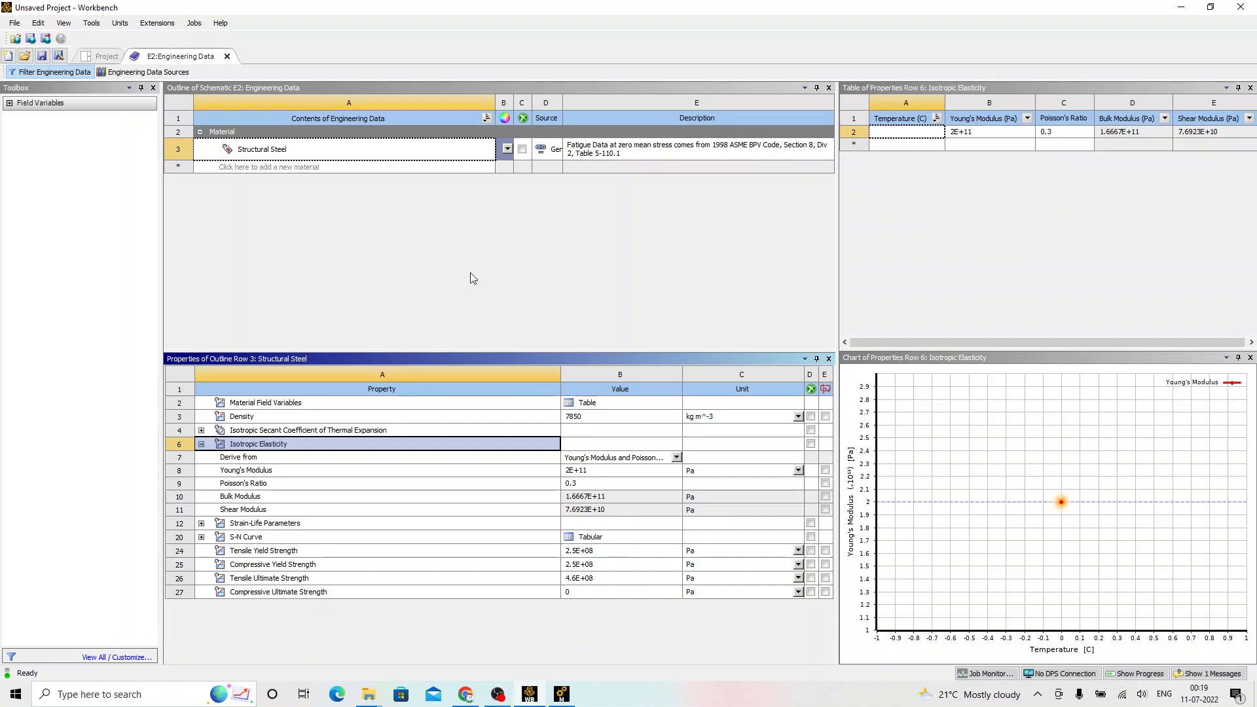
click(446, 254)
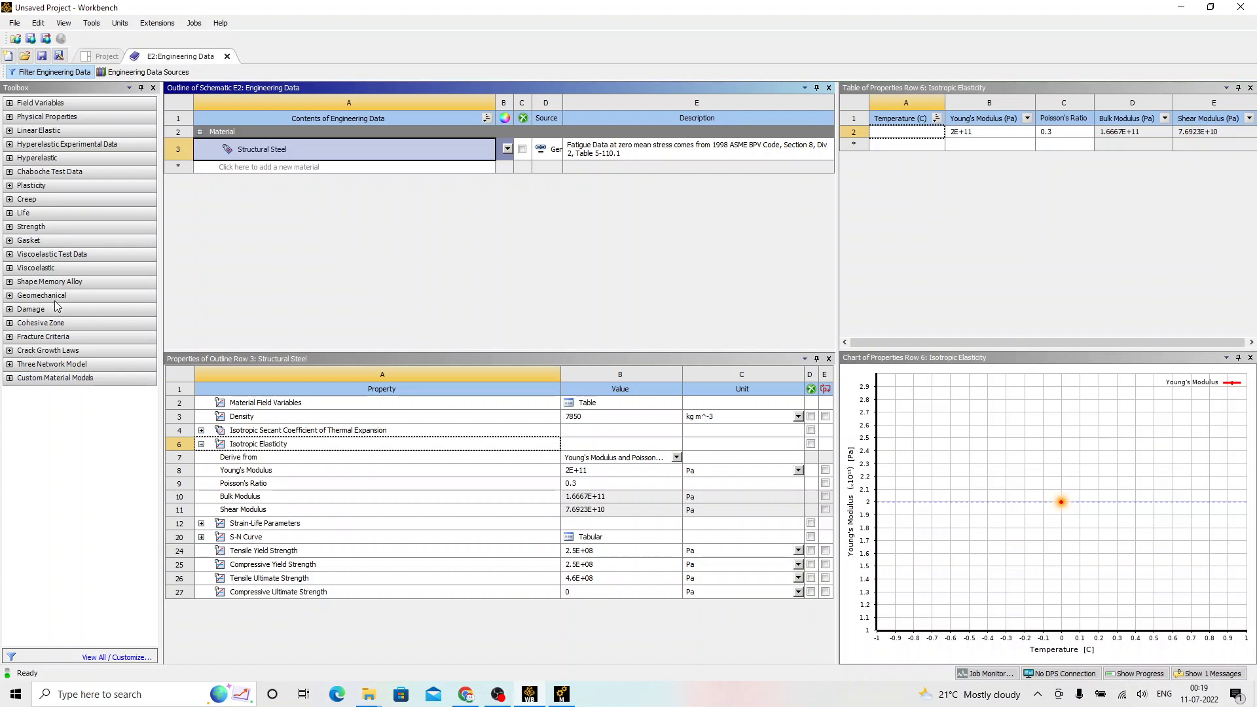
Step: Switch back to Mechanical and examine the Structural Steel data and the expanded Coordinate Systems branch
key(alt+Tab)
key(alt+Tab)
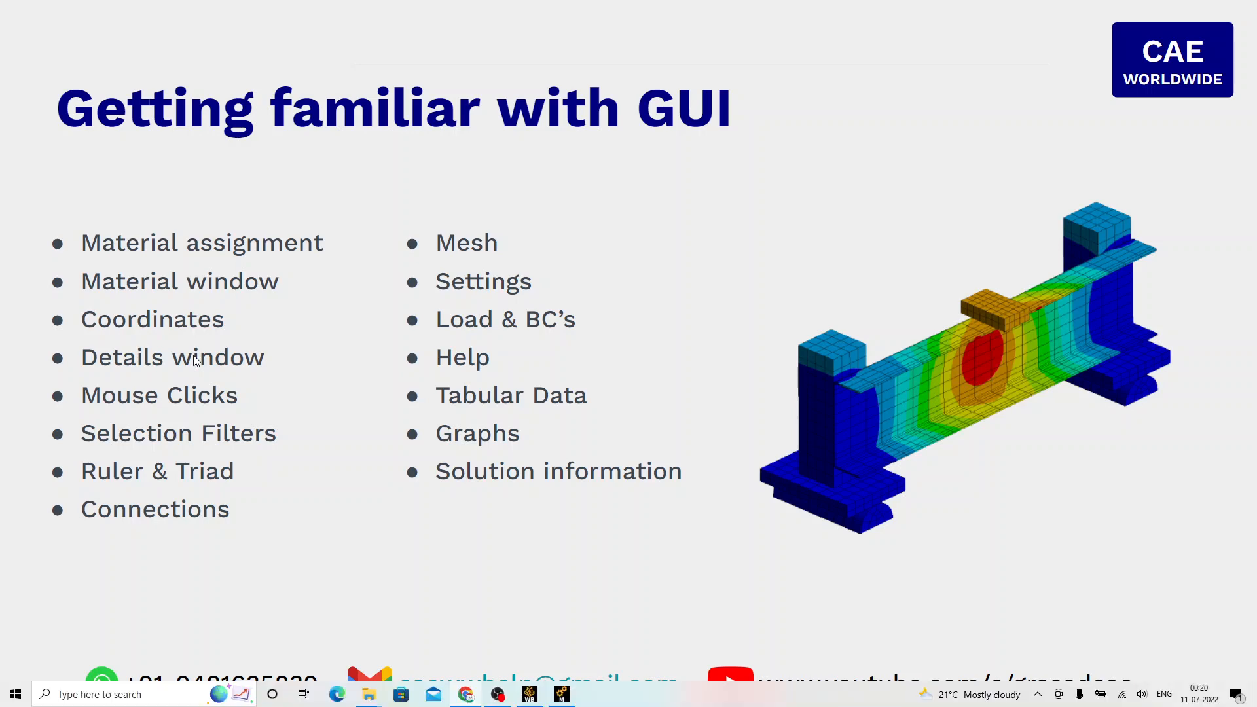
key(alt+Tab)
key(alt+Tab)
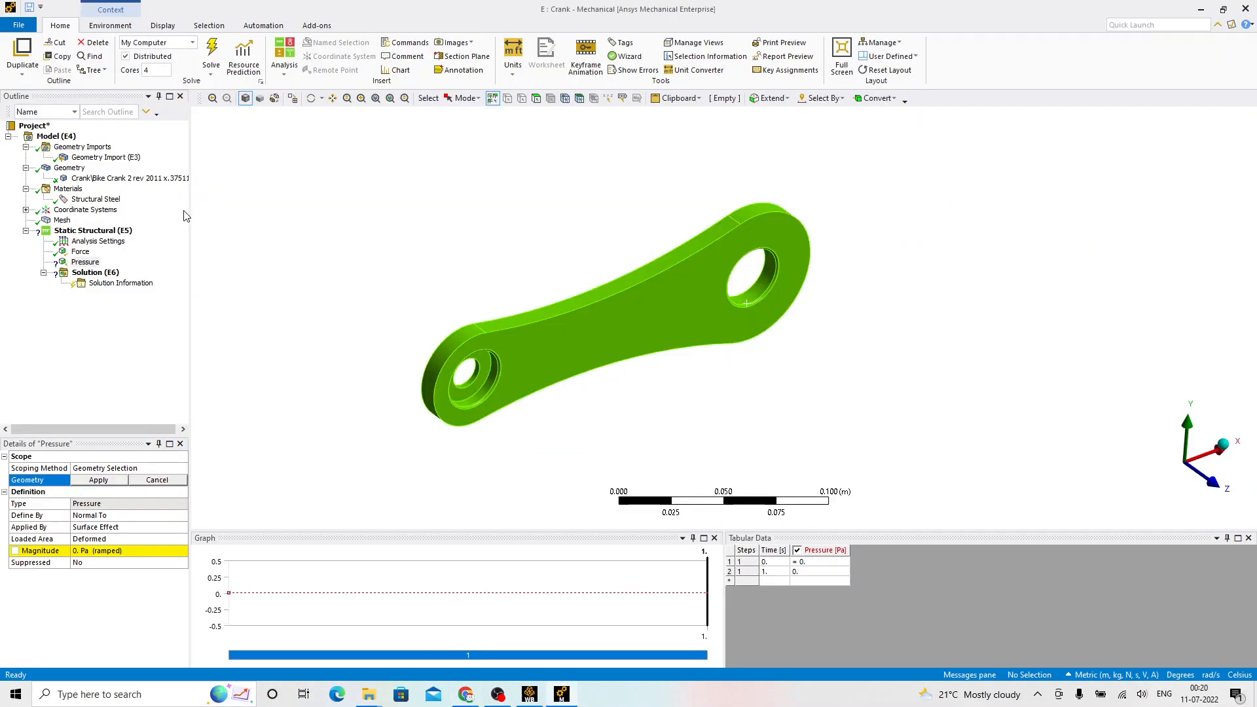
click(96, 199)
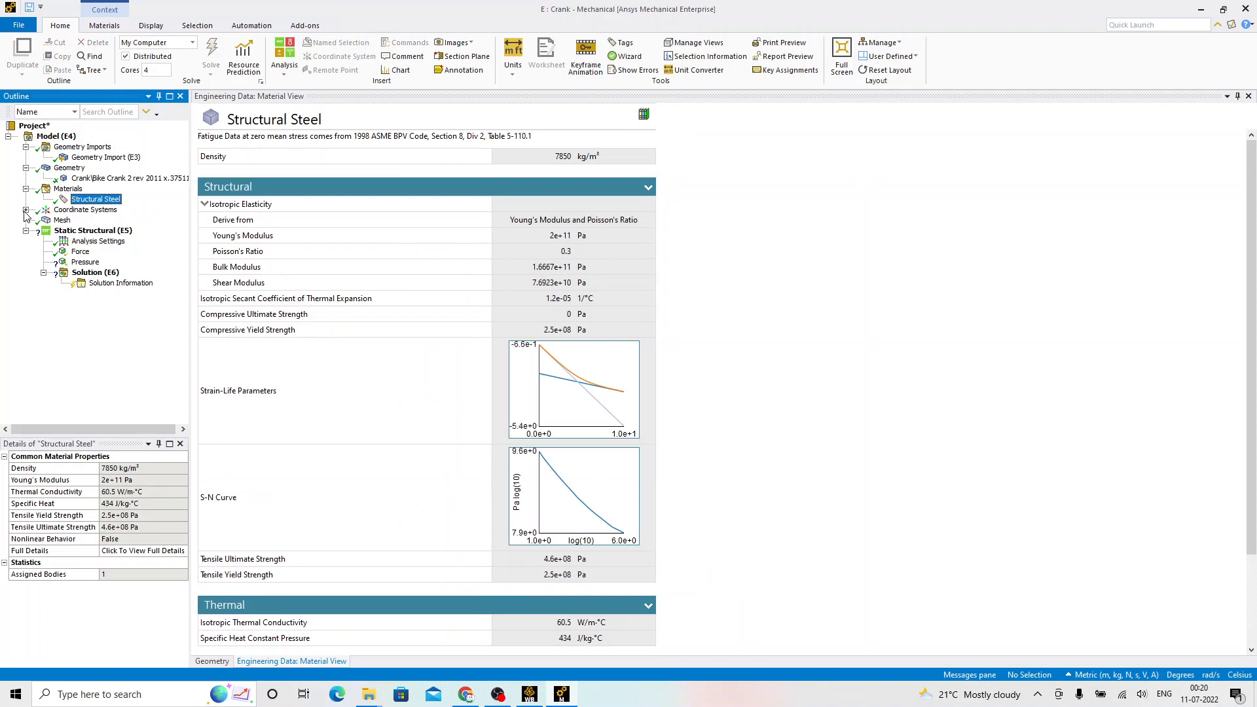
click(25, 209)
click(84, 209)
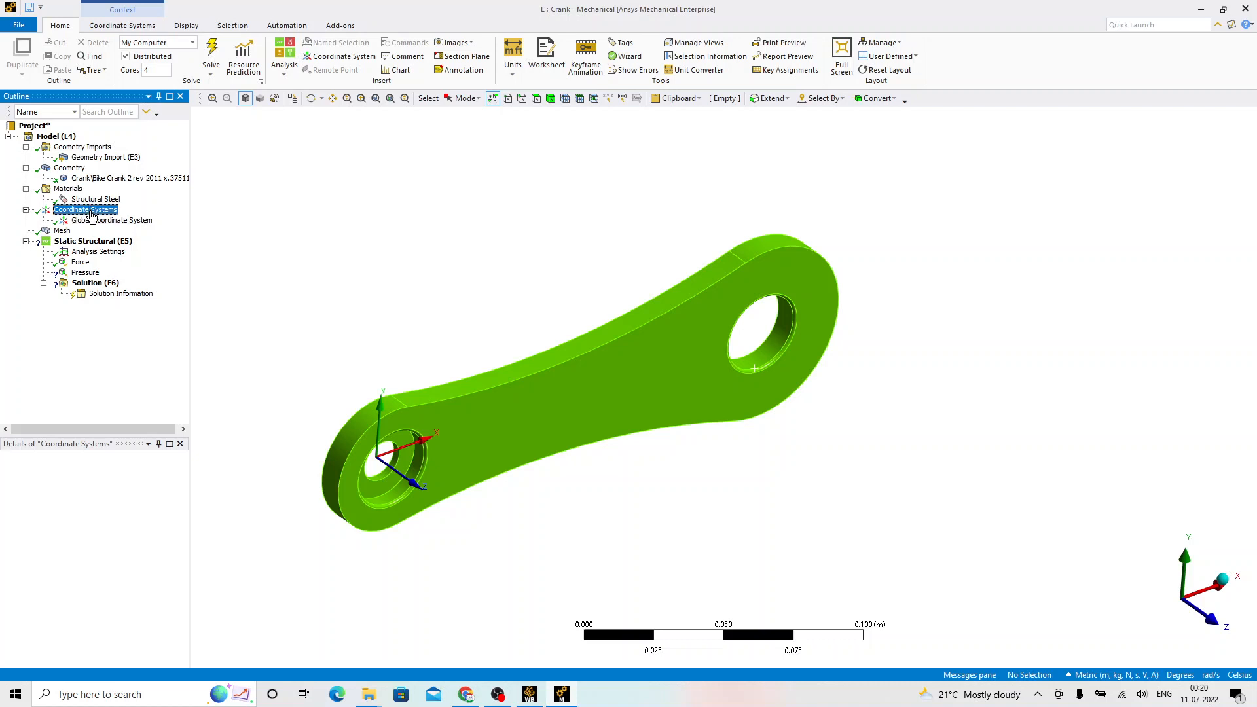
key(alt+Tab)
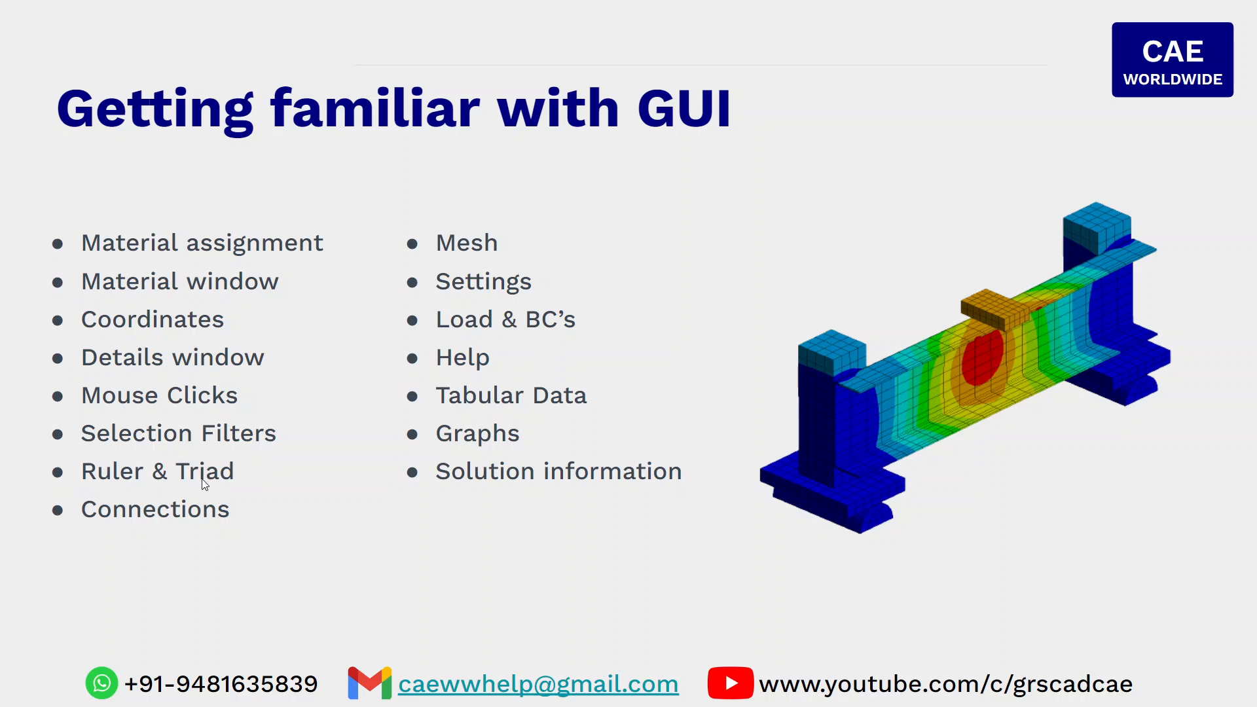
key(alt+Tab)
click(585, 259)
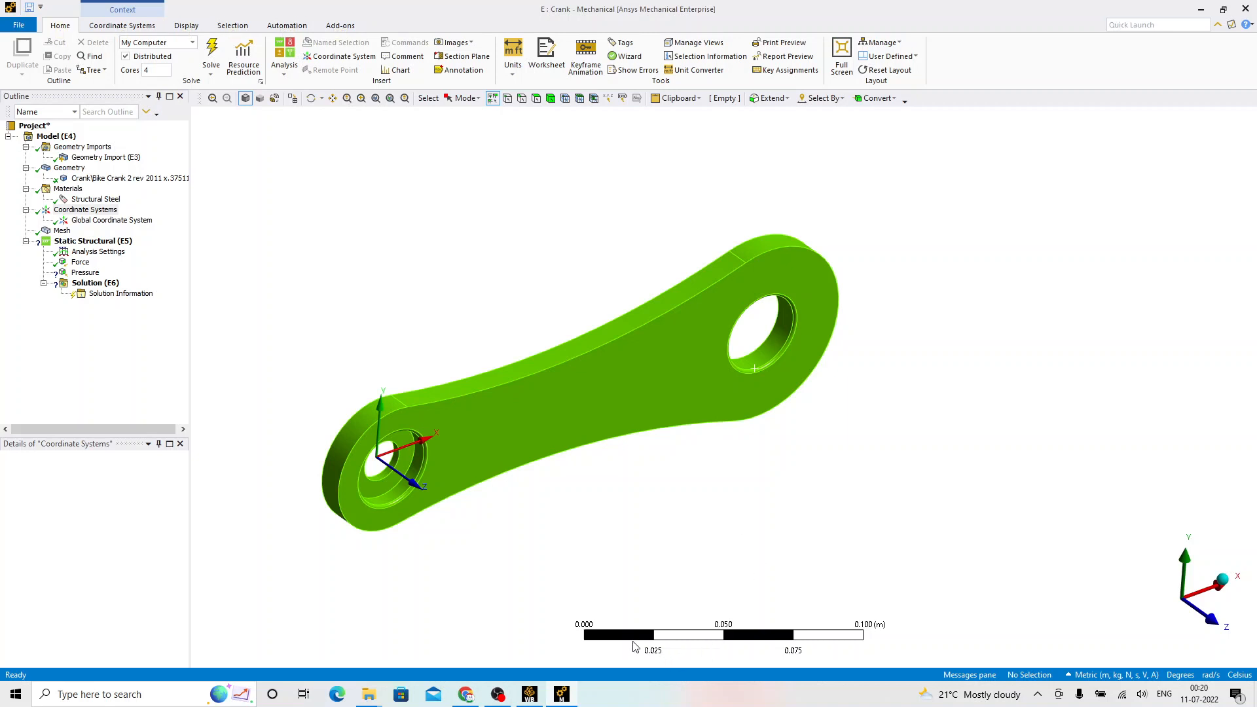
Step: Change the unit system to Metric (mm, t, N, s, mV, mA)
middle_drag(829, 552, 886, 584)
shift+middle_drag(787, 503, 833, 499)
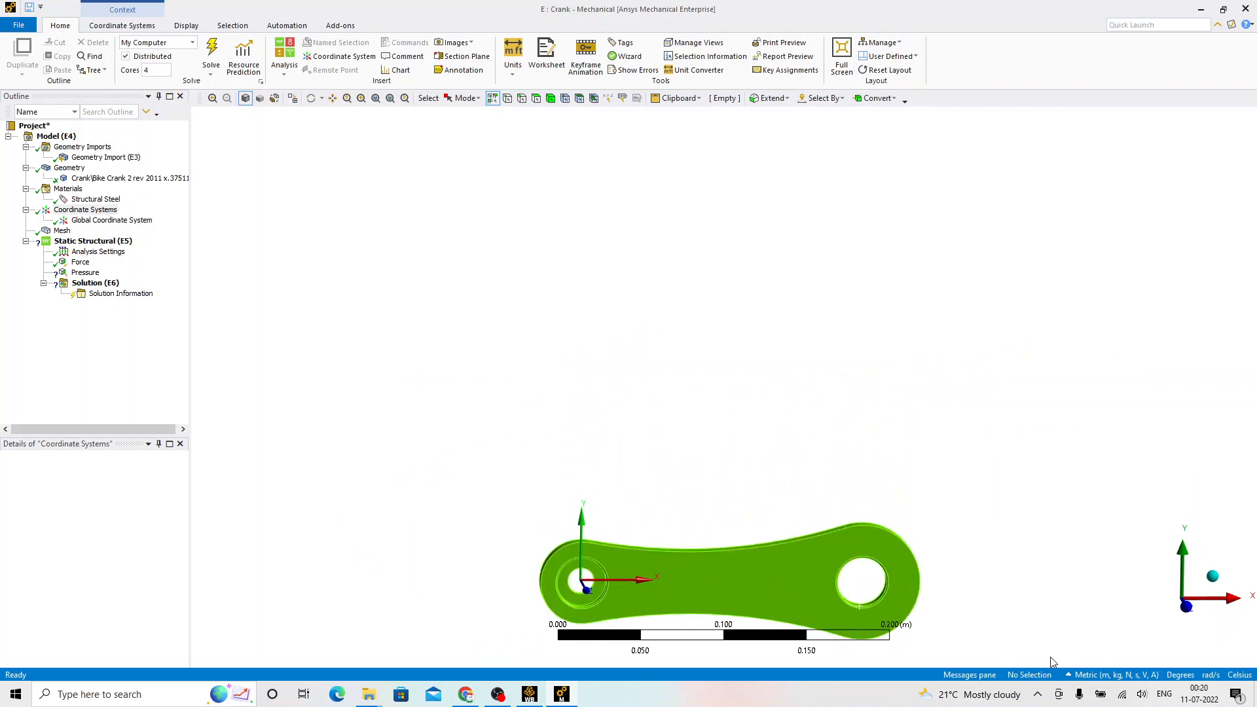
click(1071, 675)
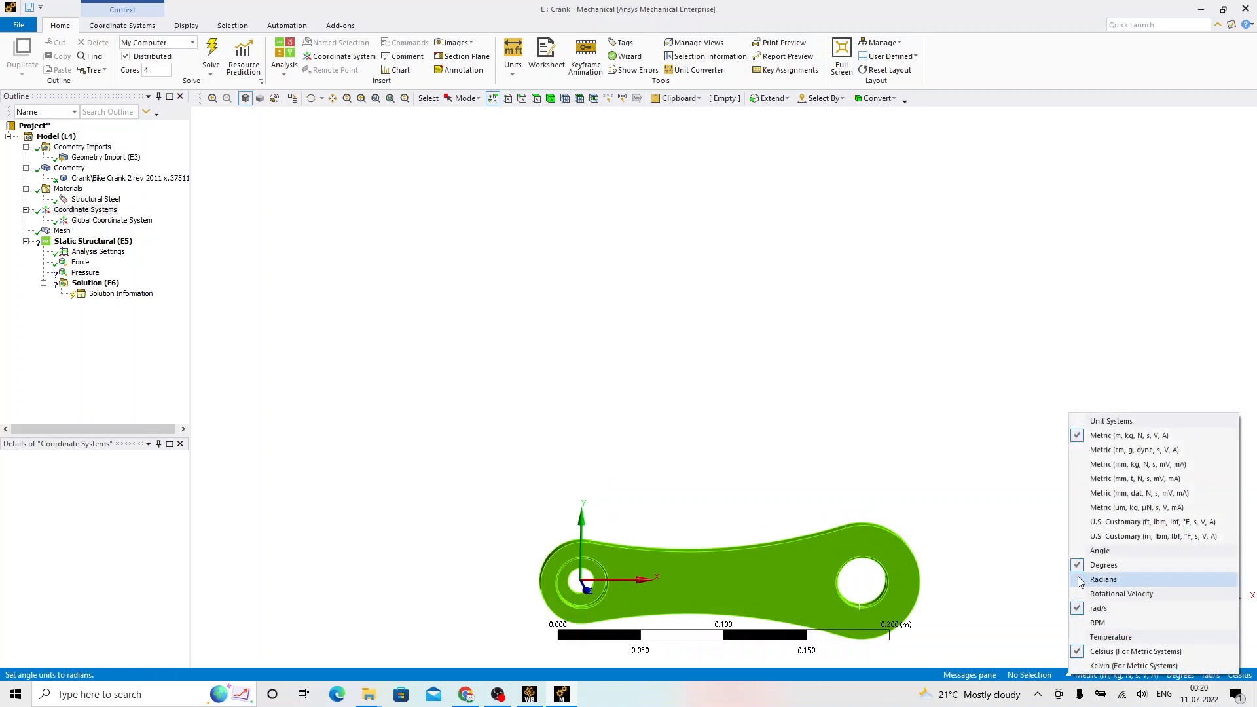
click(1103, 482)
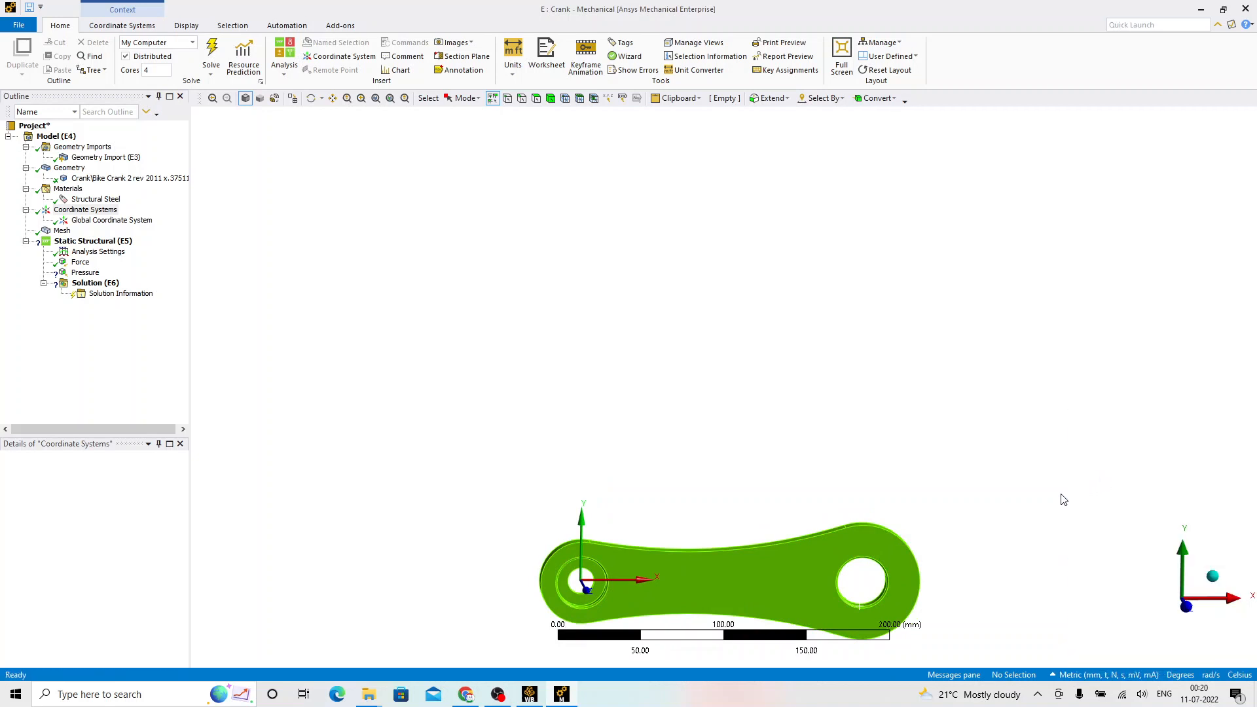
Step: Examine how the ruler scale and the triad respond as the crank is zoomed and rotated
ctrl+middle_drag(989, 561, 902, 569)
ctrl+middle_drag(902, 569, 900, 352)
shift+middle_drag(885, 530, 907, 394)
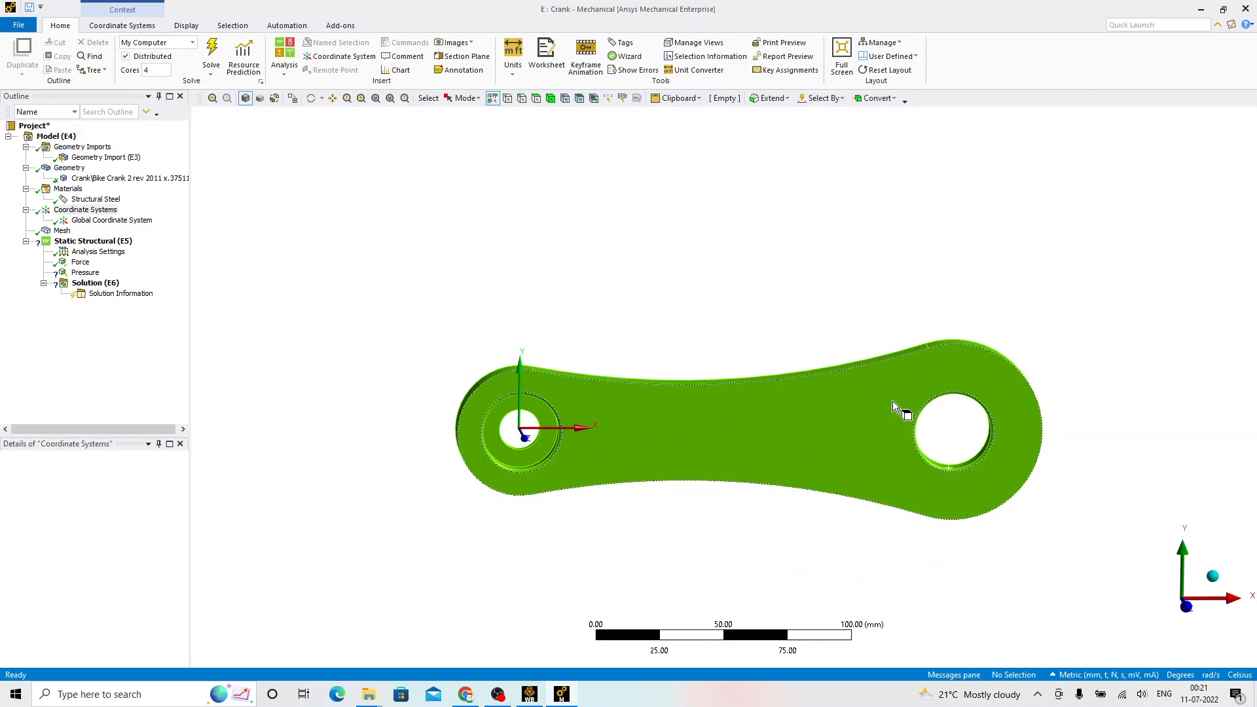
middle_drag(823, 462, 874, 379)
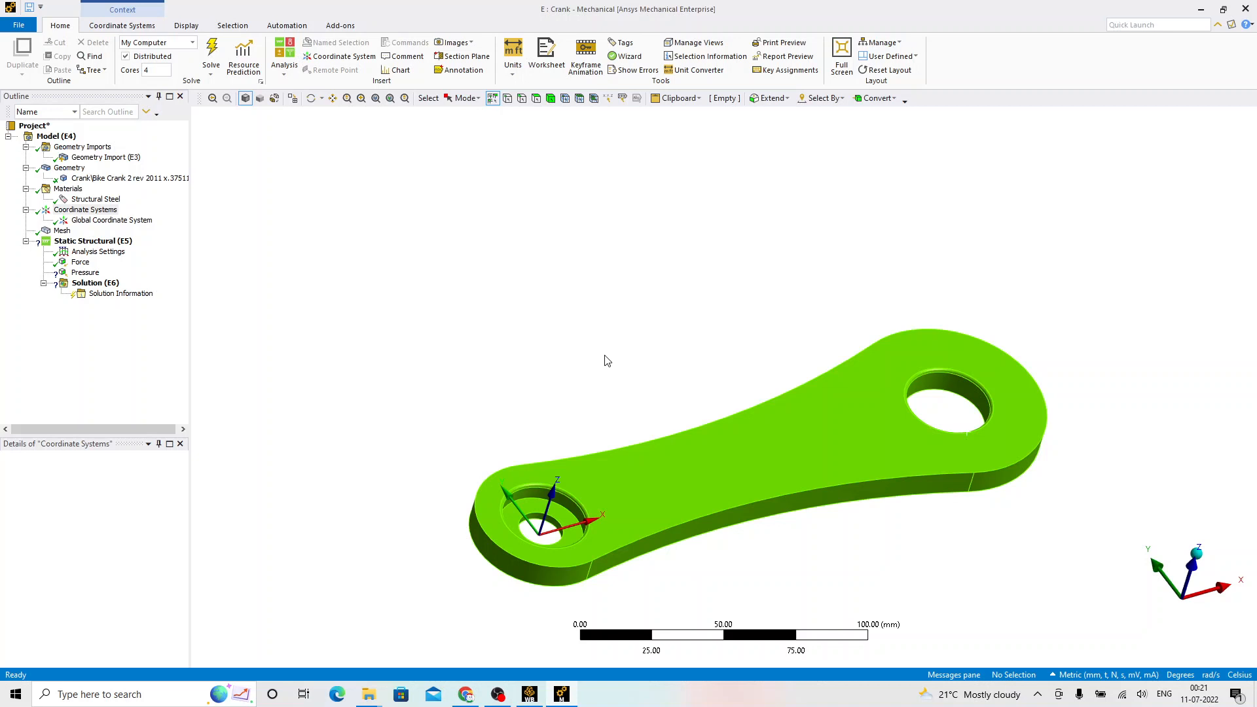
click(190, 26)
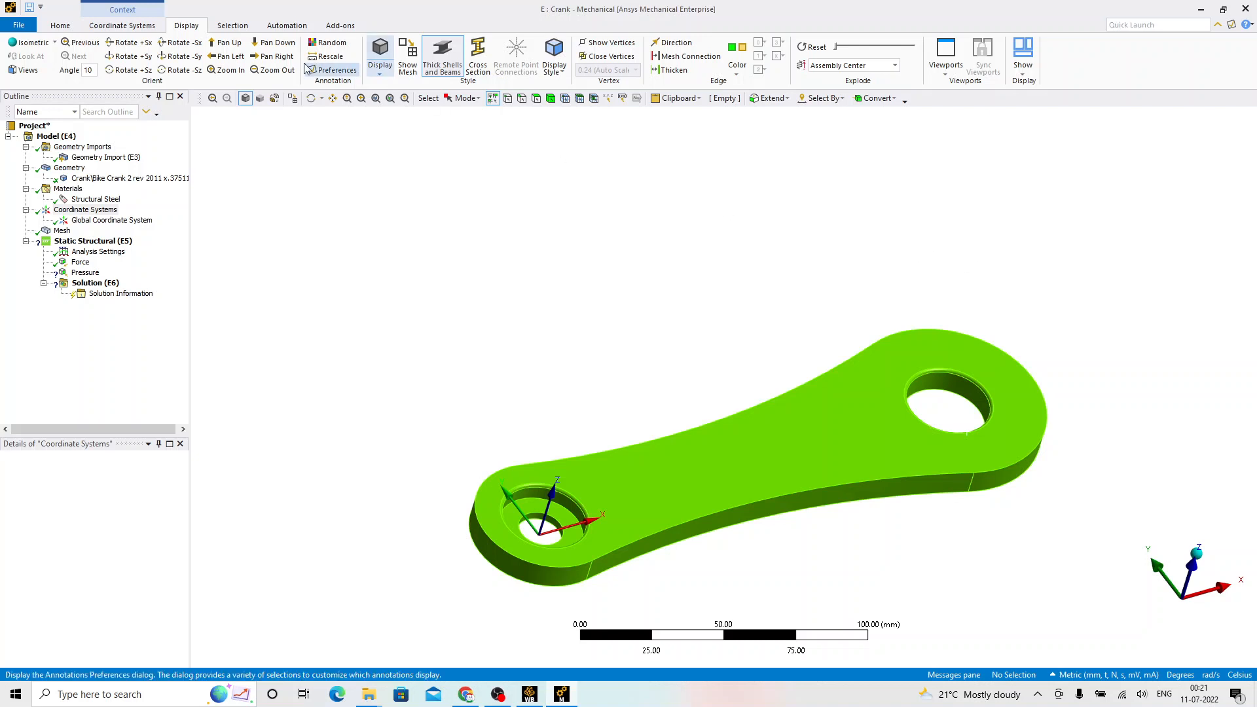
mouse_move(1125, 505)
middle_down()
mouse_move(1102, 449)
mouse_move(1110, 399)
mouse_move(1130, 482)
middle_up()
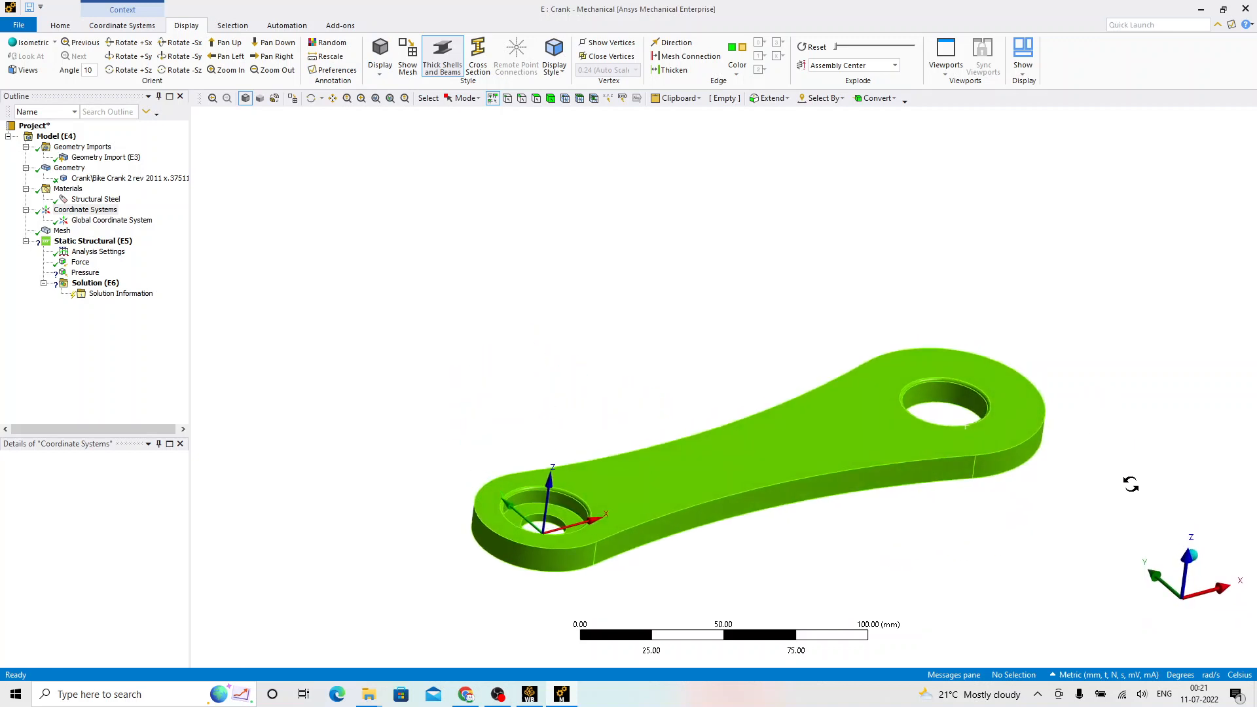
mouse_move(1144, 612)
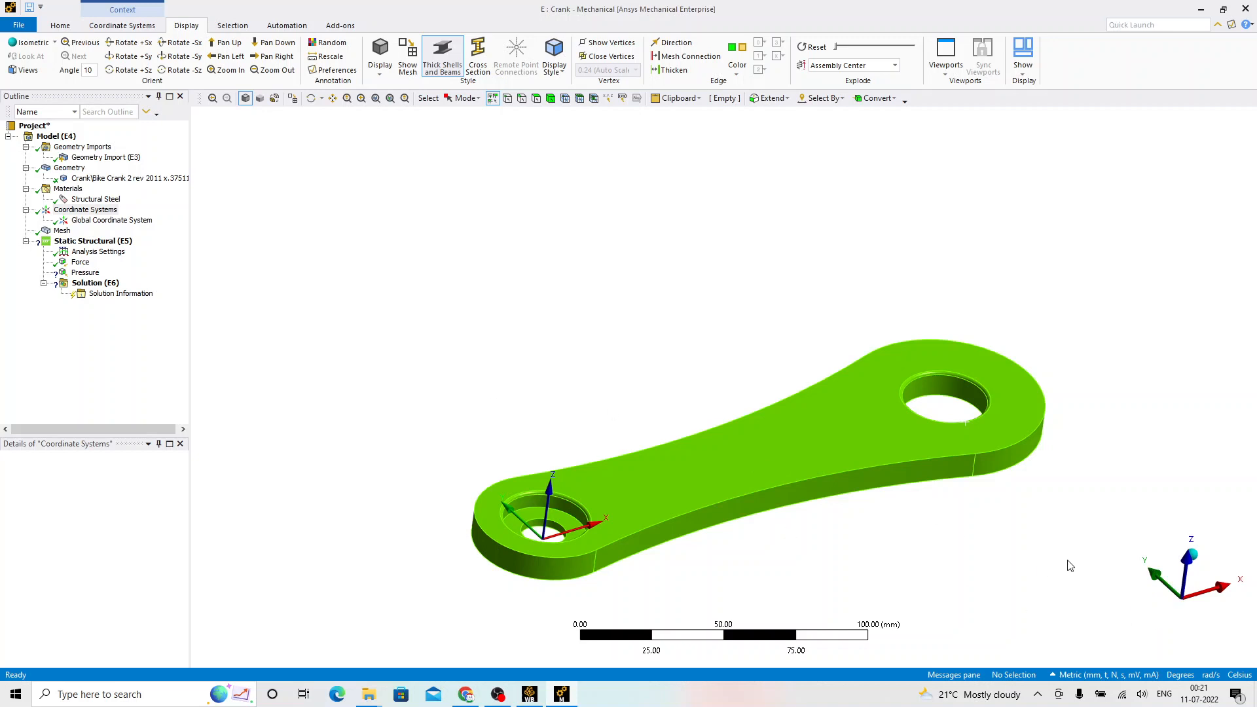
middle_drag(609, 382, 510, 396)
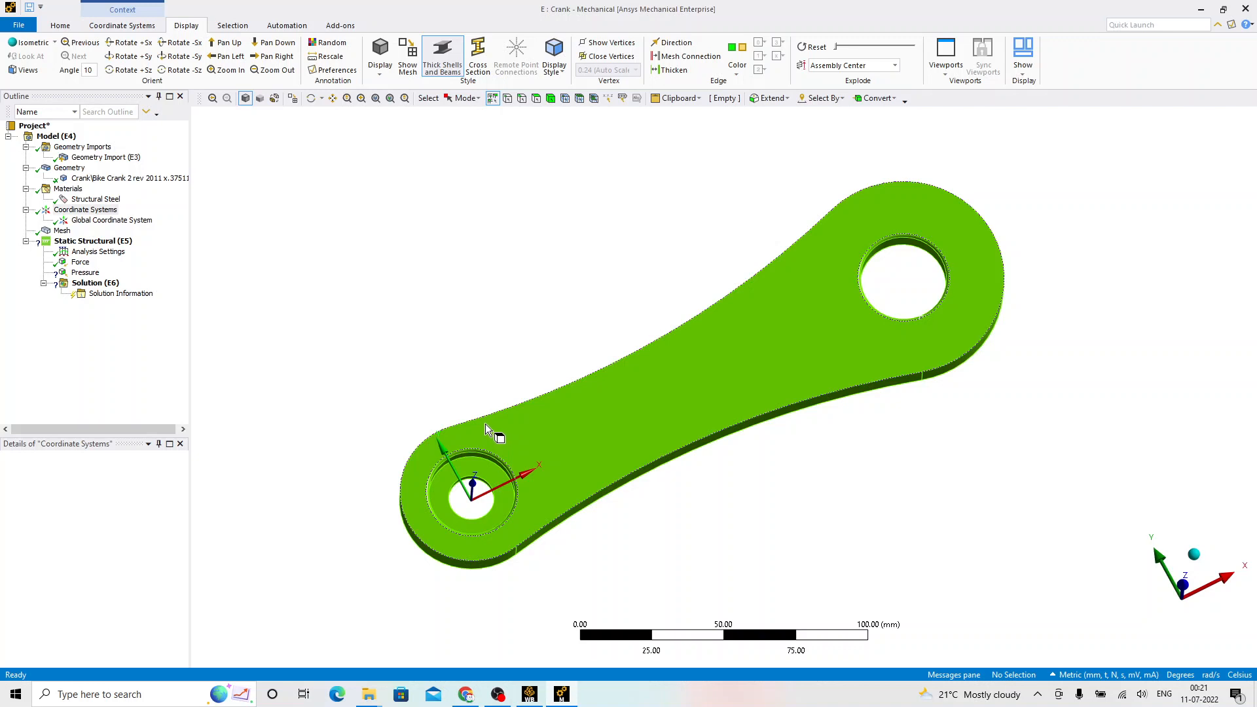
middle_drag(517, 384, 539, 335)
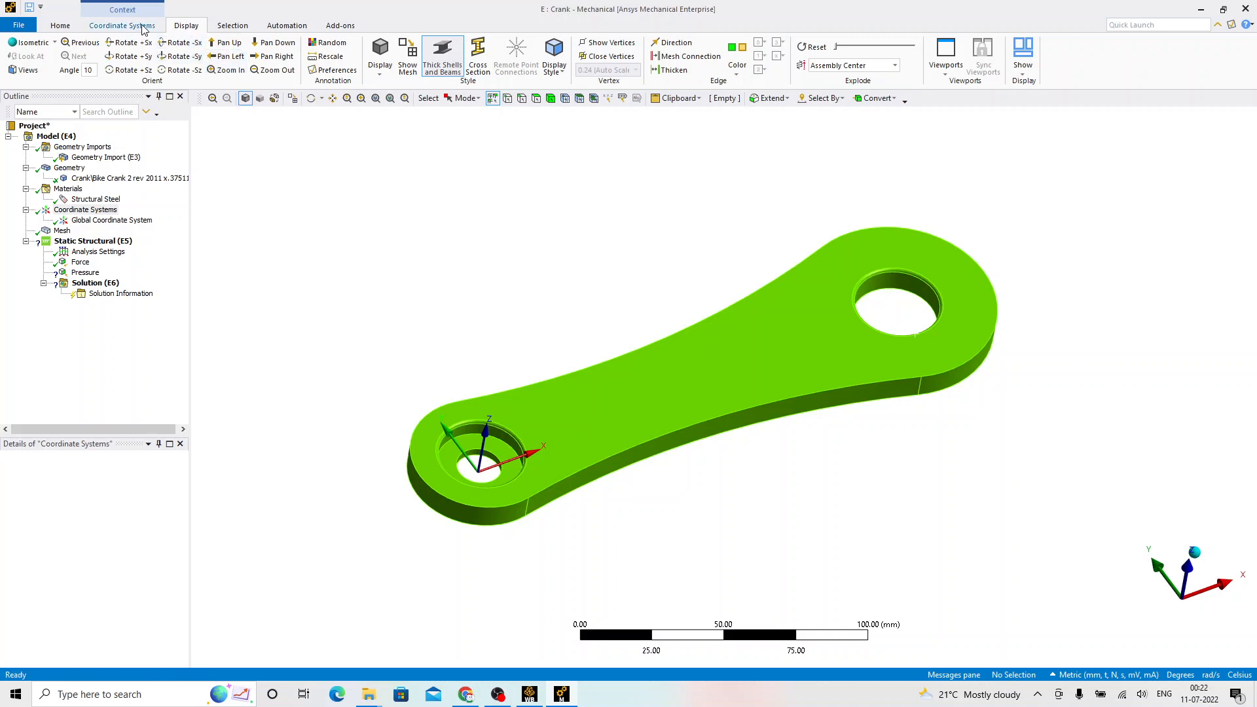
Step: Hide the triad in the graphics display, show it again, and check the ruler and legend visibility options
click(74, 26)
click(187, 26)
click(1023, 70)
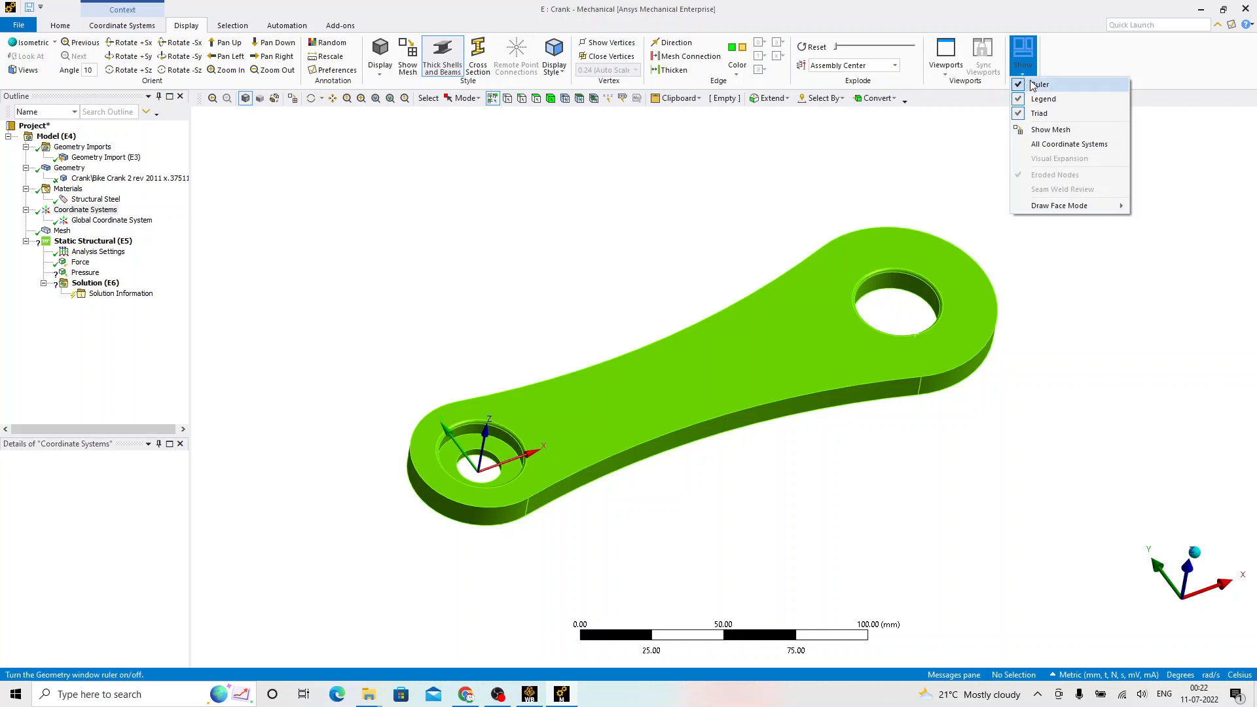
click(1040, 114)
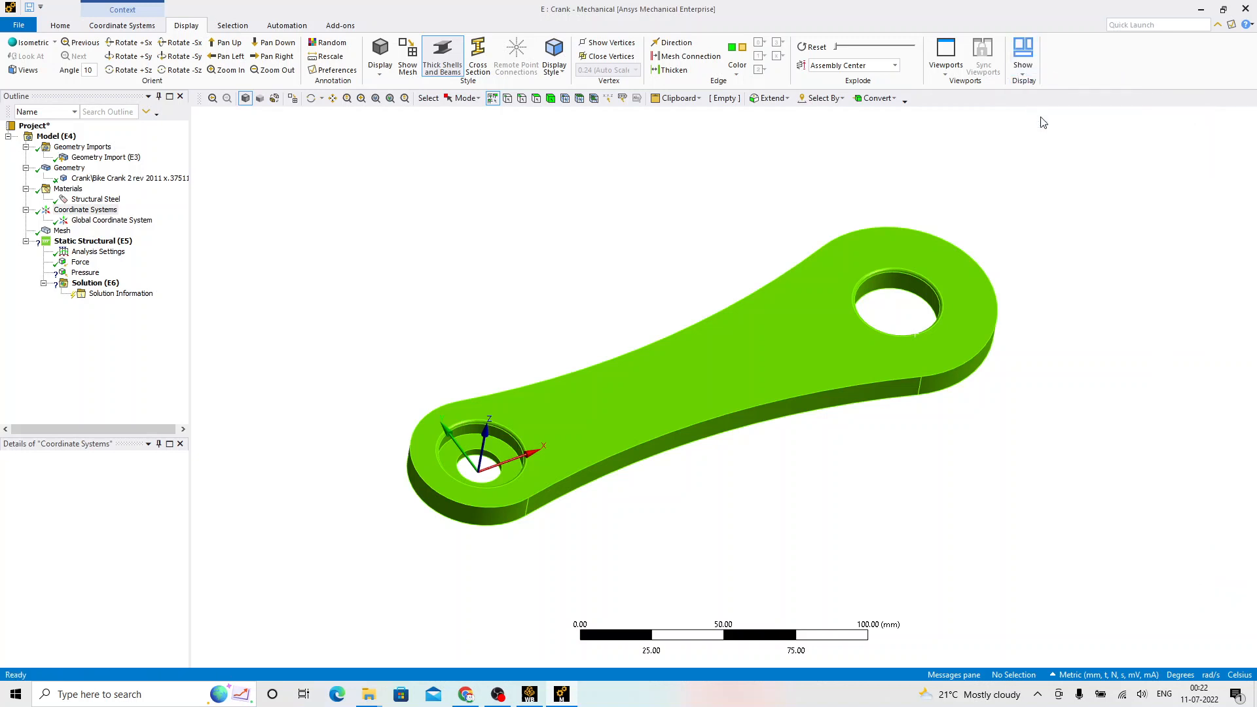
click(1025, 80)
click(1045, 115)
click(1026, 68)
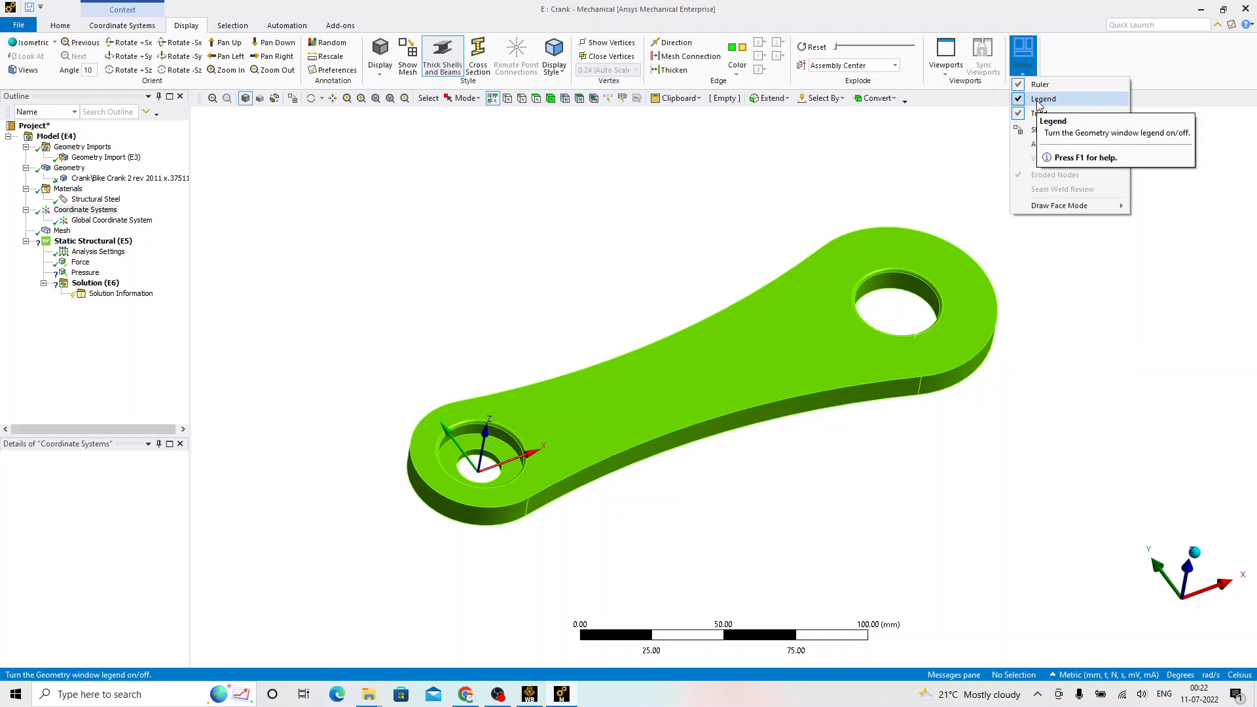
click(943, 151)
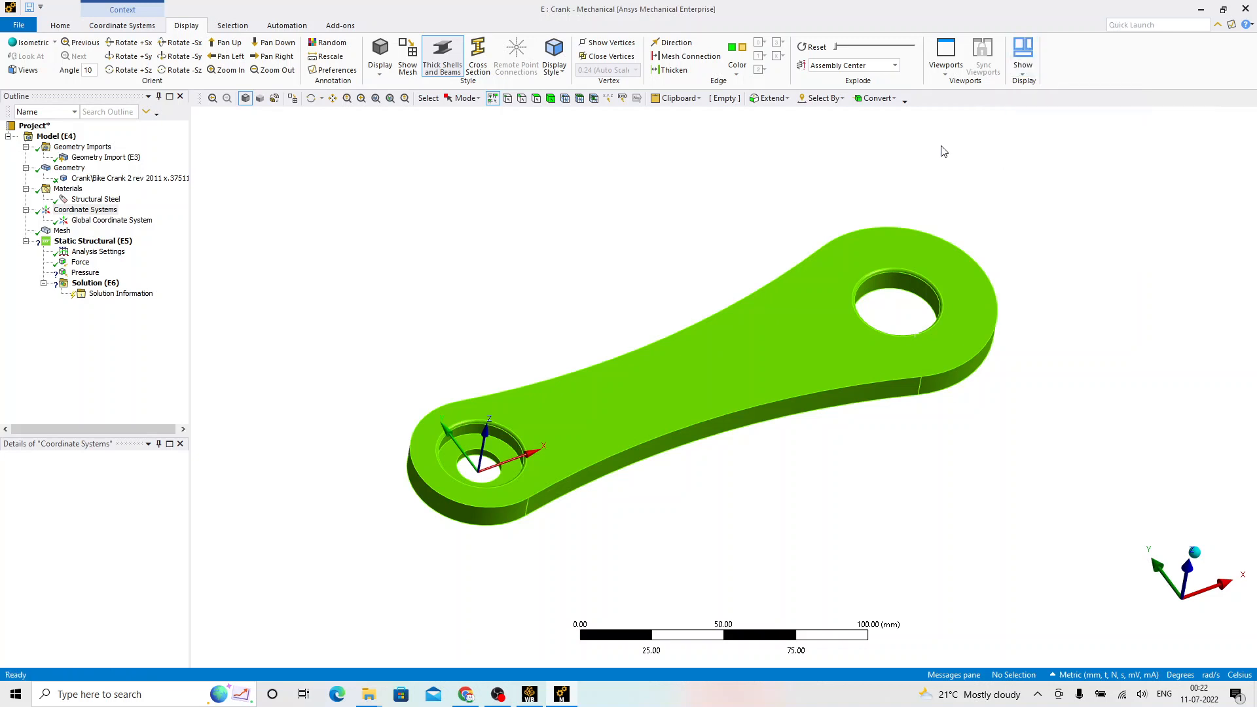
Step: Split the graphics display into two vertical viewports and rotate the crank
scroll(866, 325, down, 4)
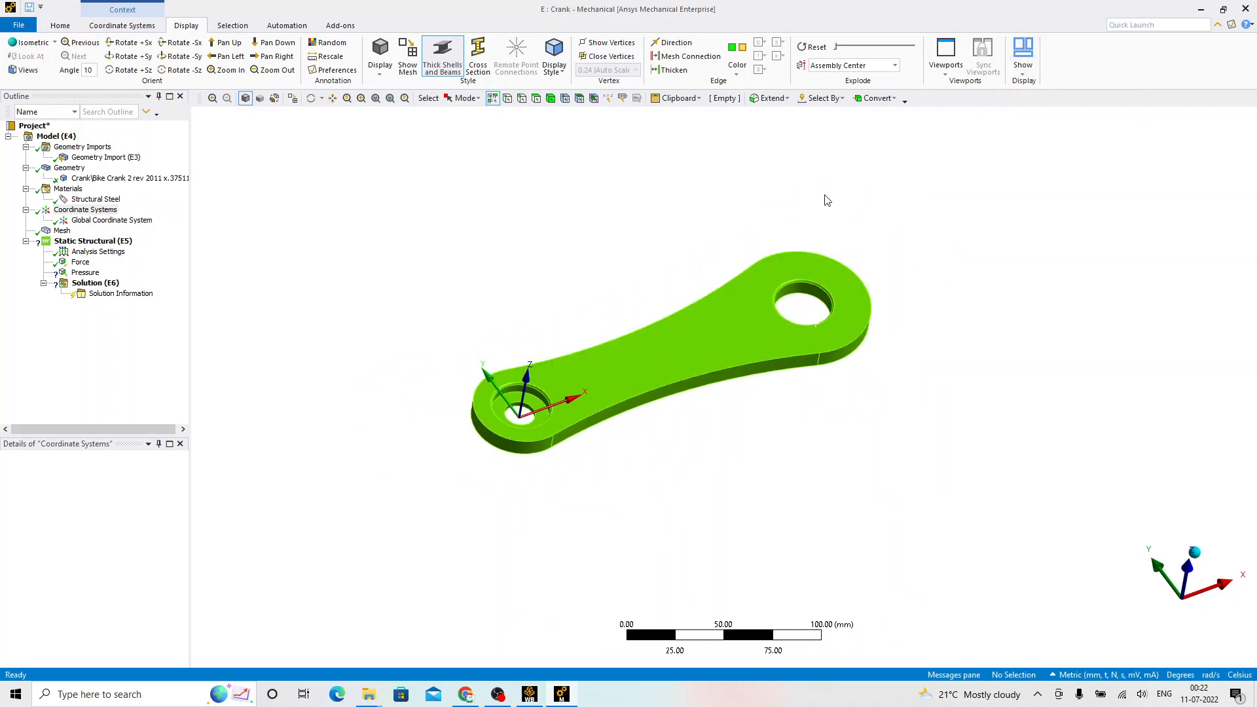
click(946, 70)
click(959, 113)
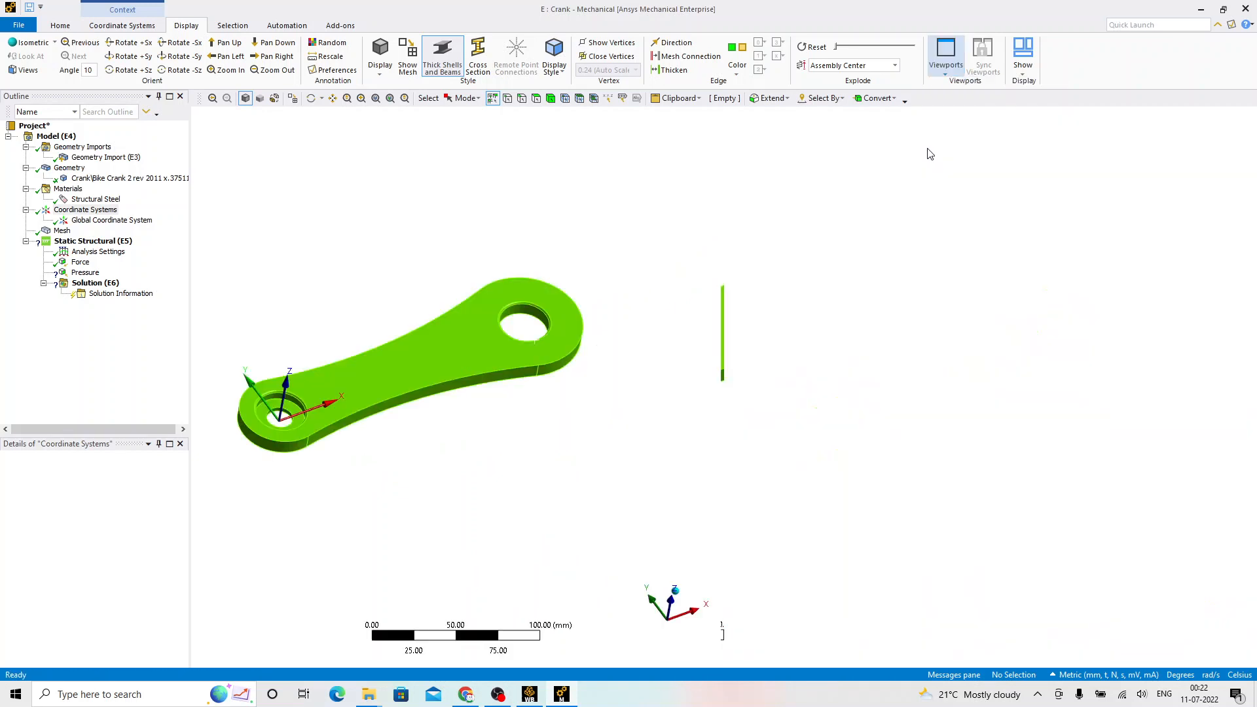
middle_drag(952, 296, 982, 320)
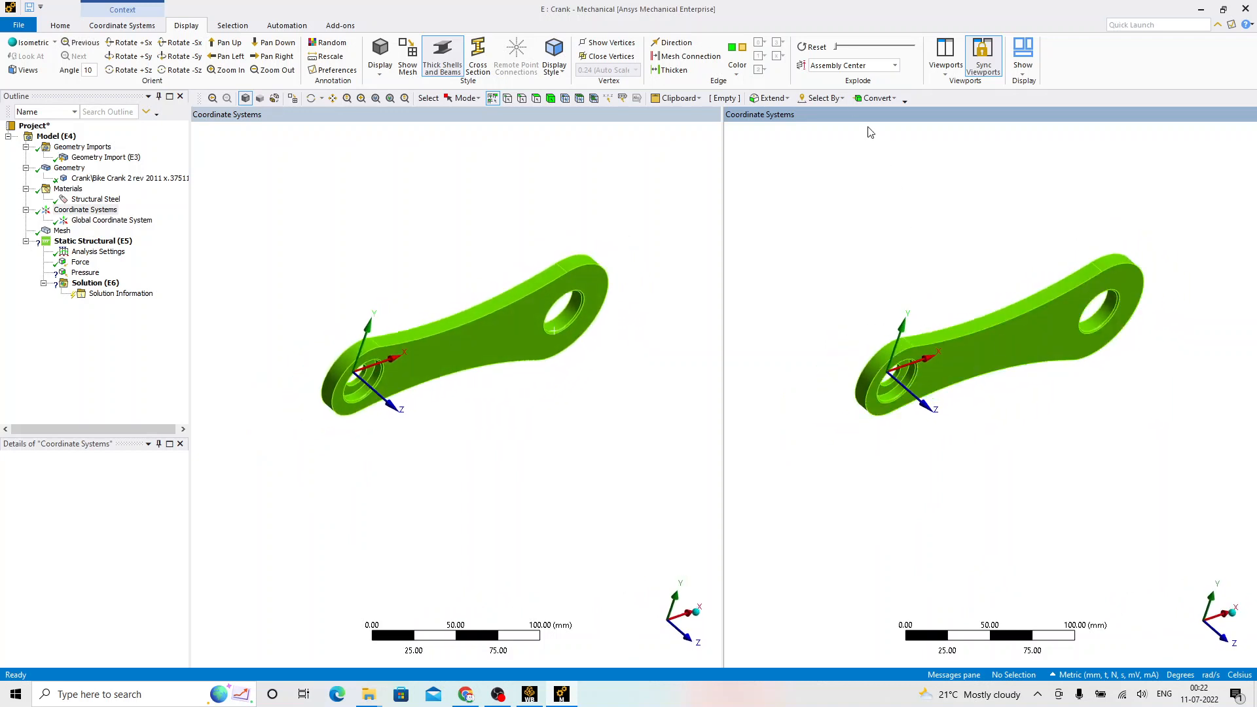
Step: Show the Force load in the second viewport and compare it with Coordinate Systems in the first
click(80, 262)
middle_drag(959, 330, 946, 329)
click(435, 357)
scroll(440, 314, up, 3)
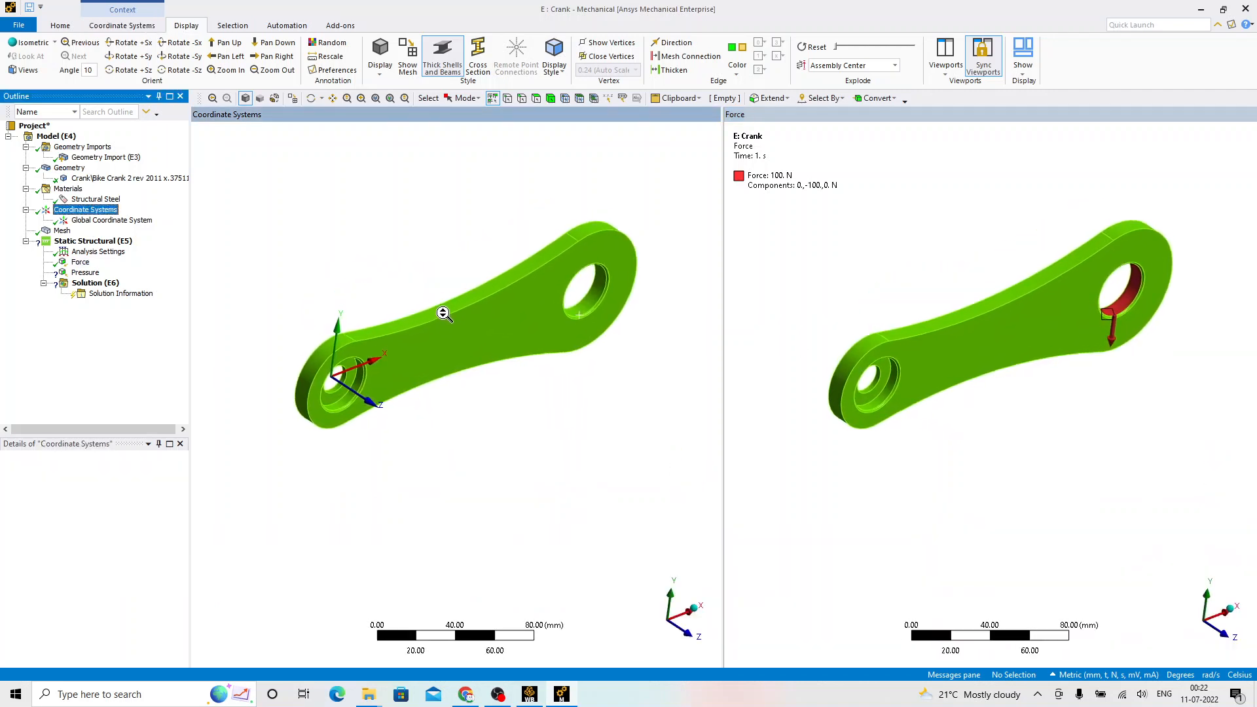
middle_drag(535, 377, 569, 361)
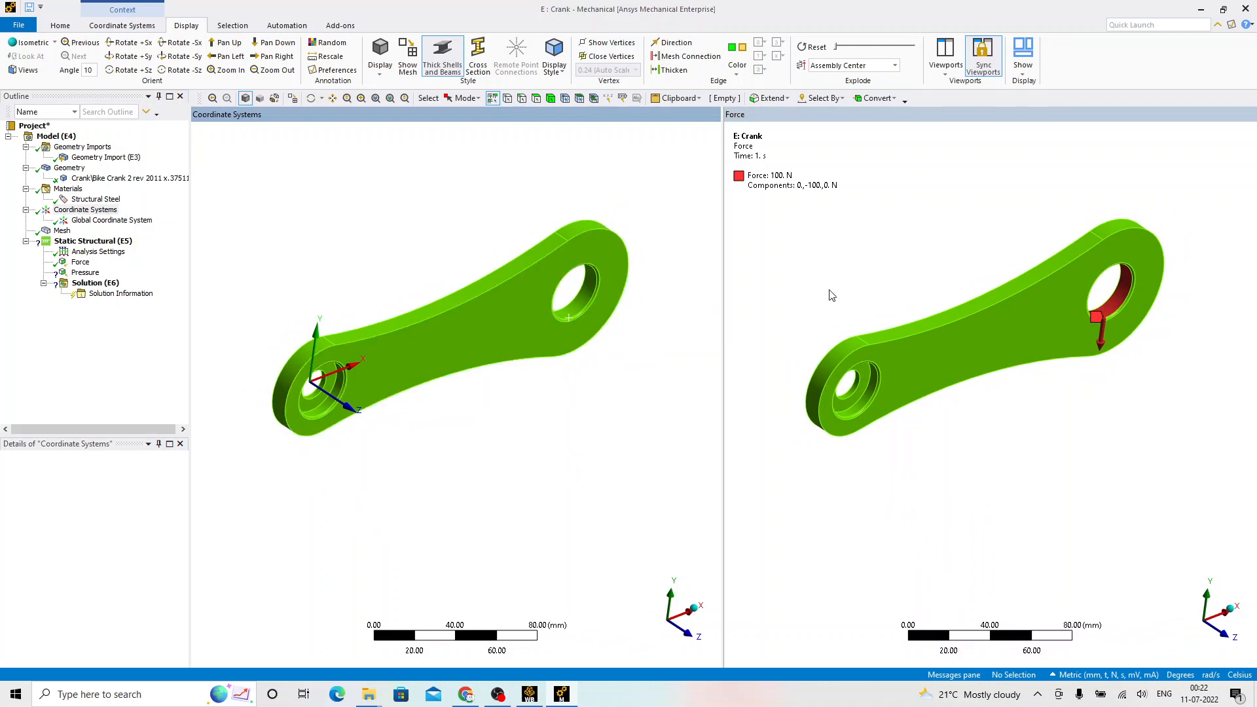
Step: Toggle viewport synchronization and rotate the crank in the two viewports to test it
click(946, 53)
click(947, 227)
mouse_move(597, 297)
middle_down()
mouse_move(559, 285)
mouse_move(606, 293)
mouse_move(589, 308)
mouse_move(603, 328)
mouse_move(587, 314)
mouse_move(592, 270)
mouse_move(598, 313)
mouse_move(629, 316)
middle_up()
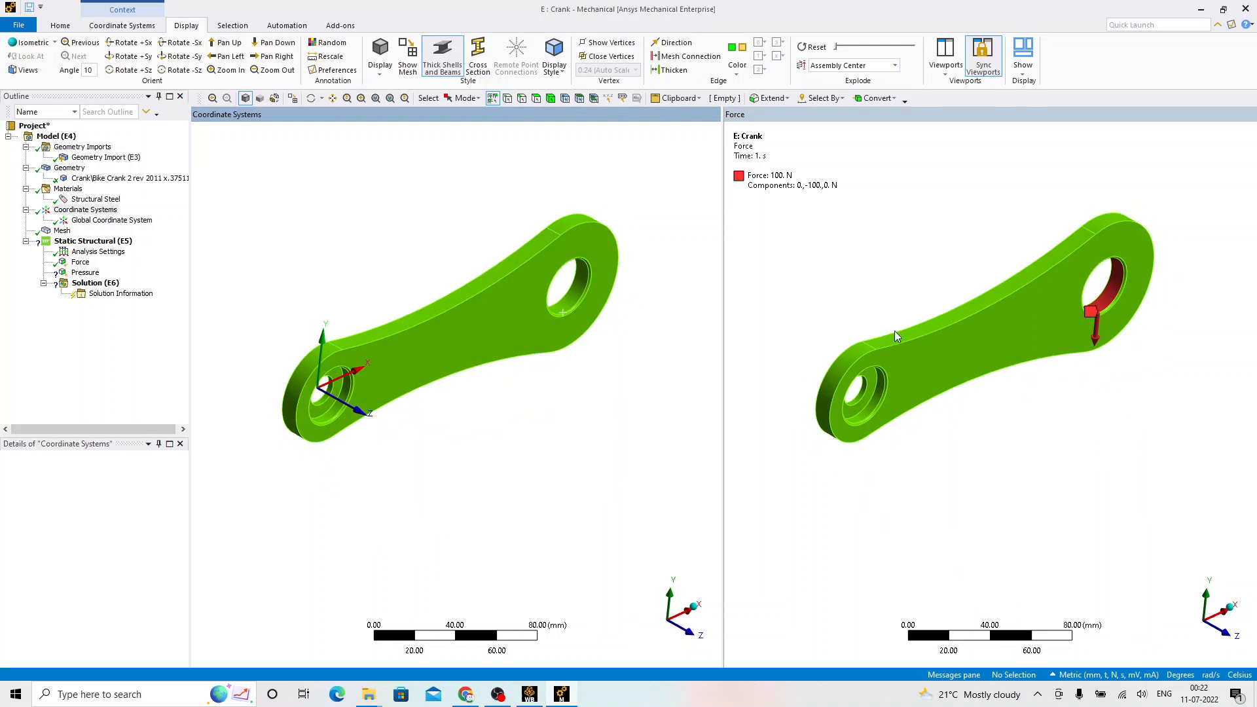
click(982, 56)
mouse_move(639, 309)
middle_down()
mouse_move(593, 292)
mouse_move(631, 314)
middle_up()
mouse_move(866, 264)
middle_down()
mouse_move(833, 246)
mouse_move(867, 265)
middle_up()
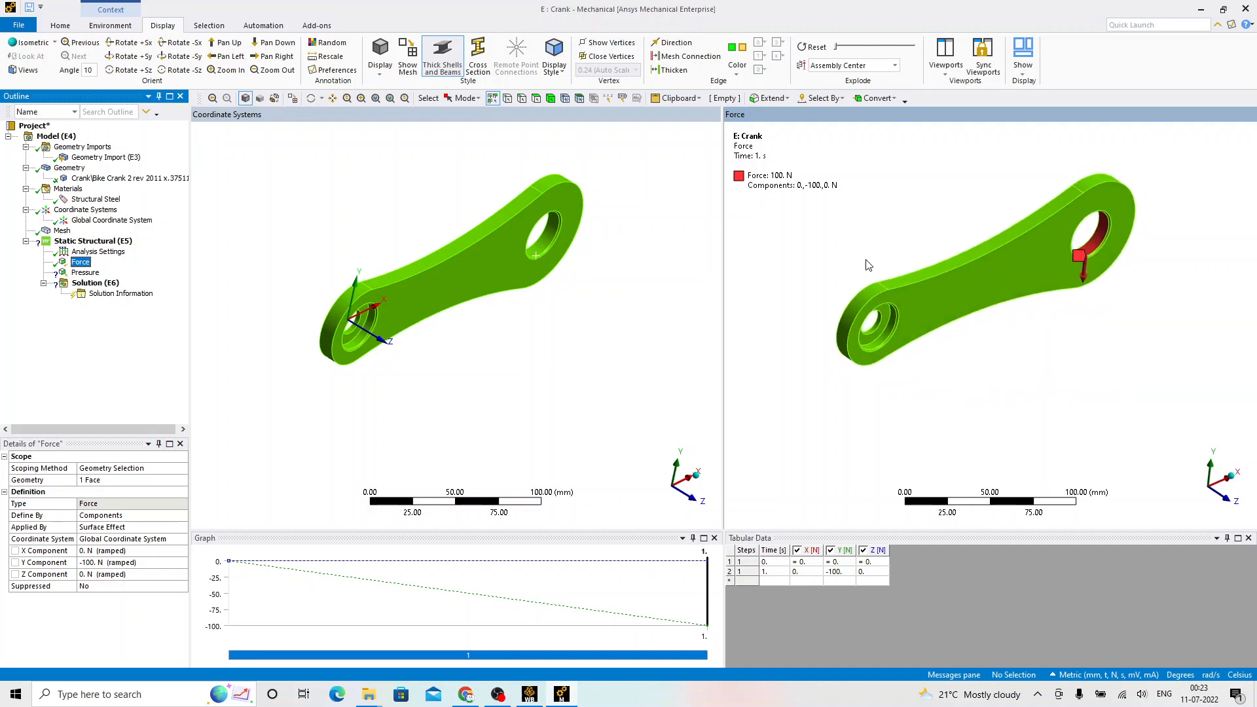
Step: Return the graphics display to one viewport showing the Force load
click(945, 66)
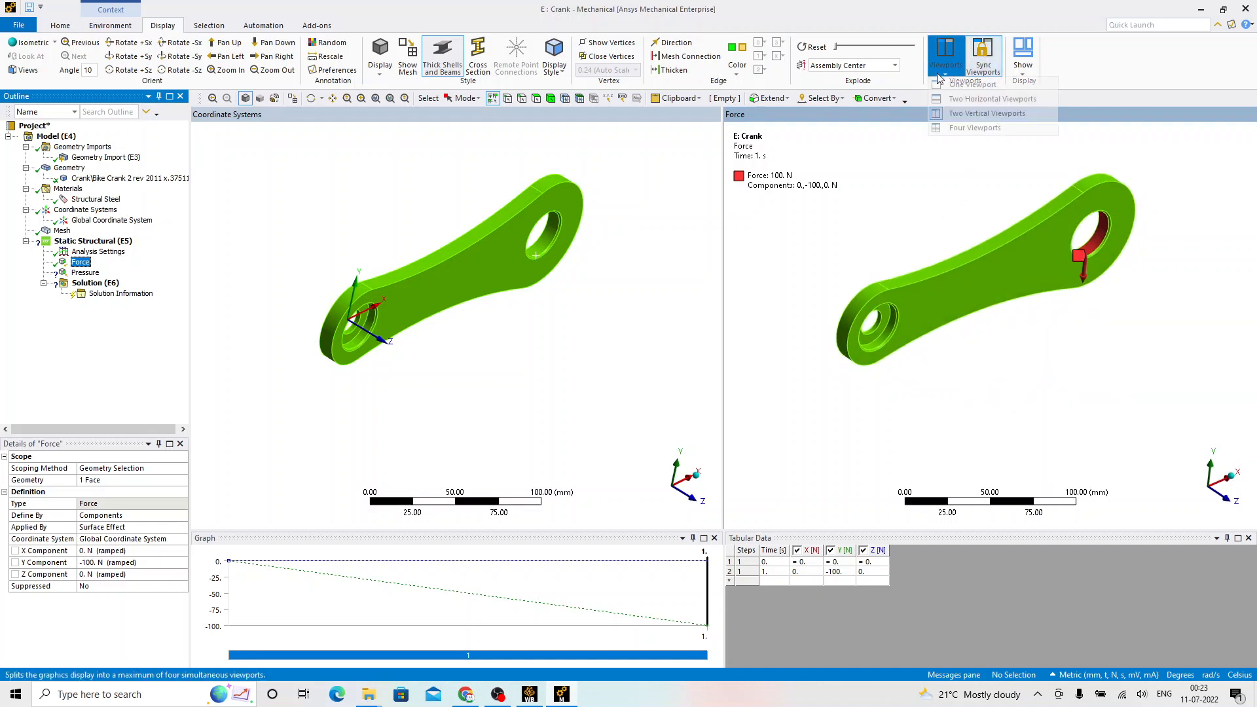
click(953, 87)
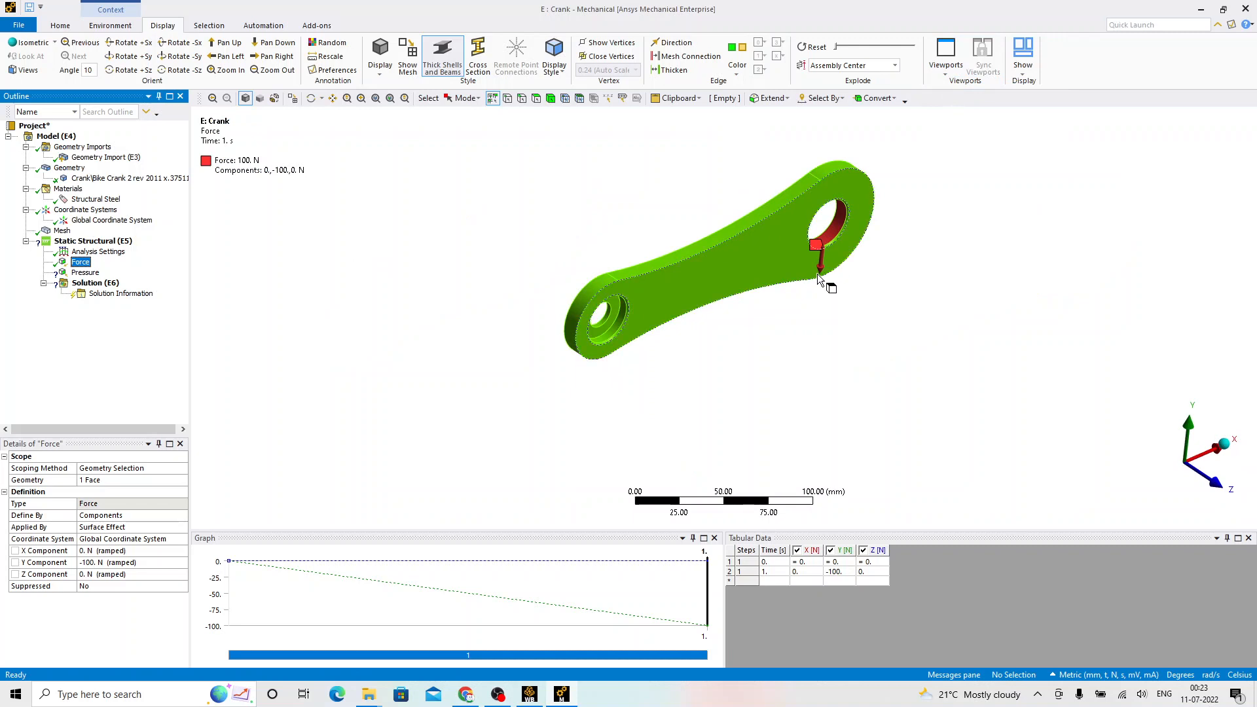
middle_drag(393, 332, 378, 336)
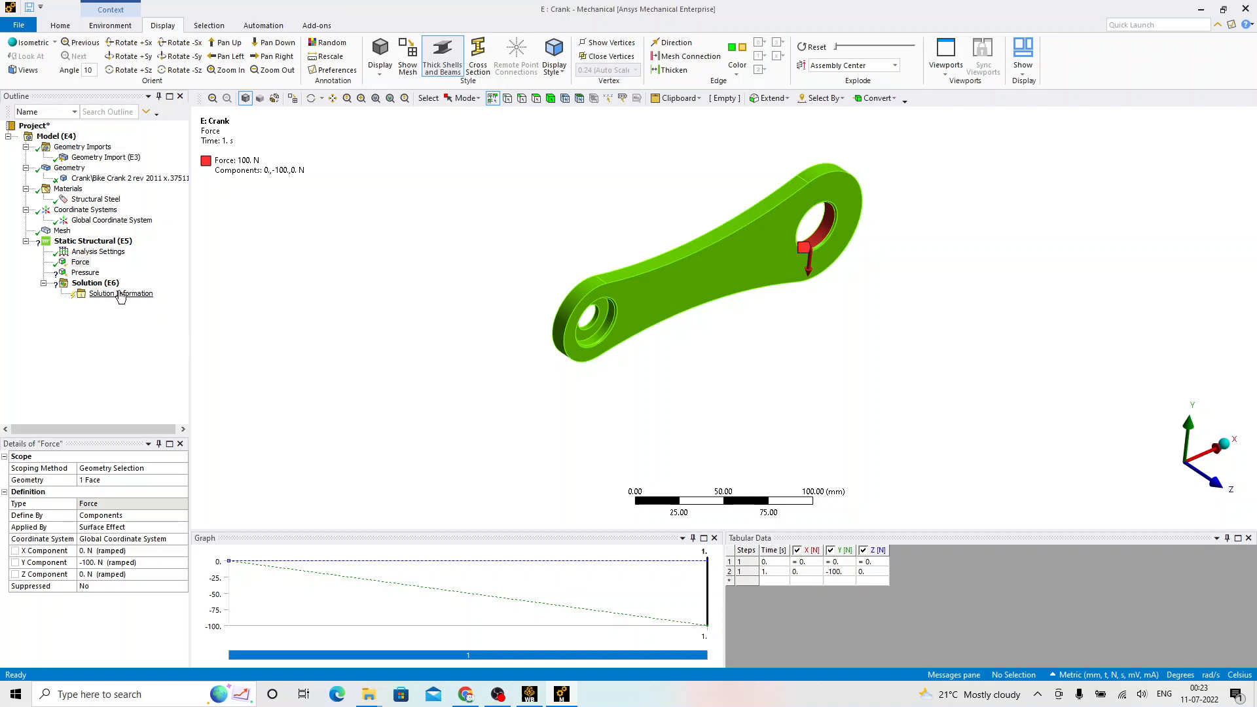
Step: Examine the graph and tabular data of the Force load and compare them with those of Analysis Settings
click(81, 263)
click(81, 253)
click(80, 264)
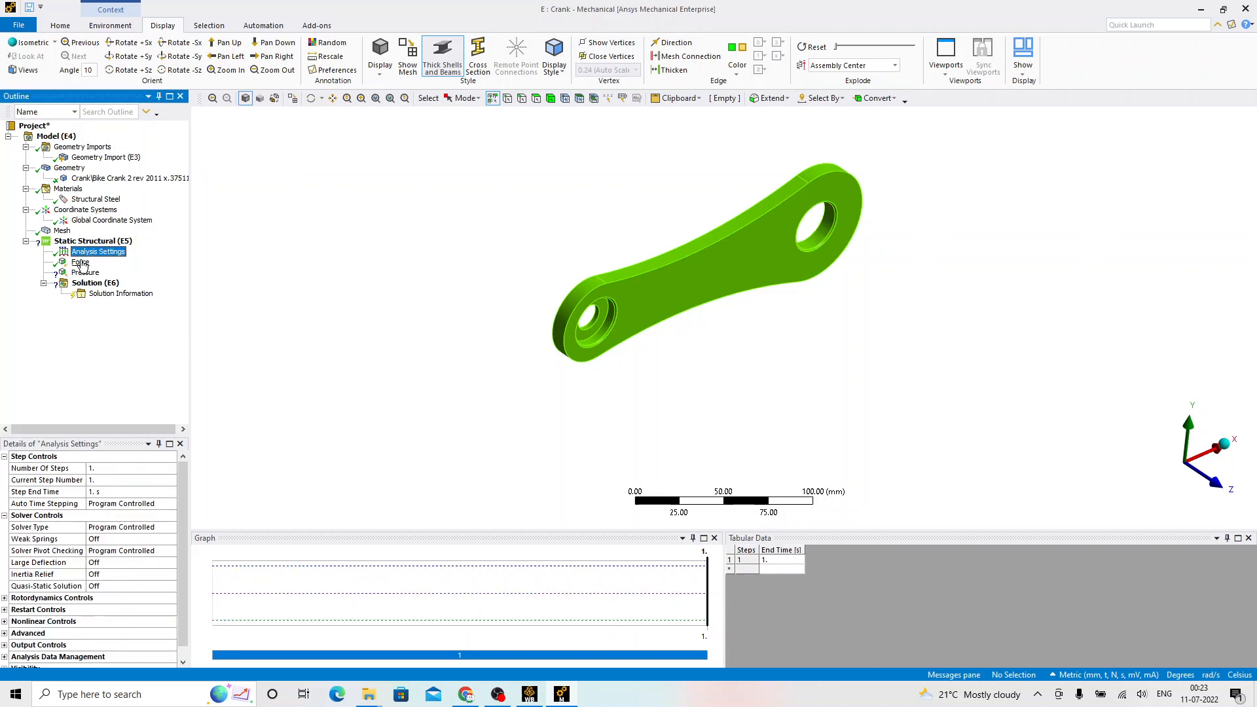
click(804, 537)
click(513, 541)
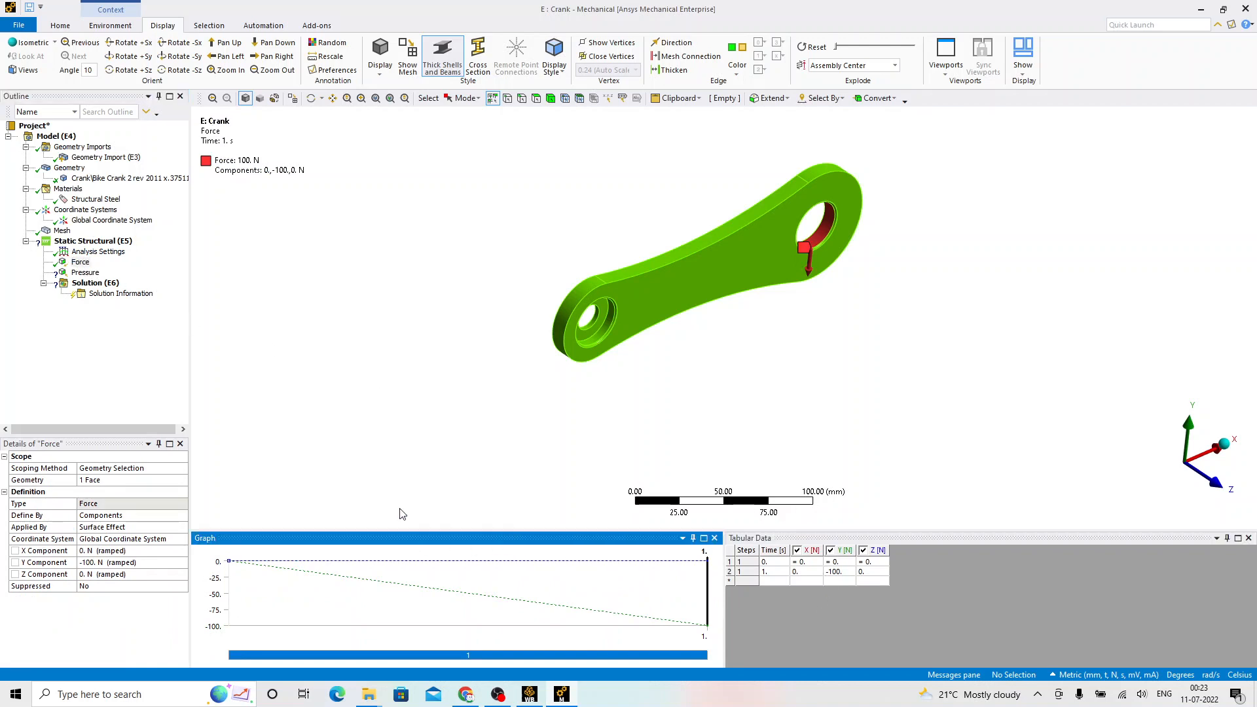
click(82, 263)
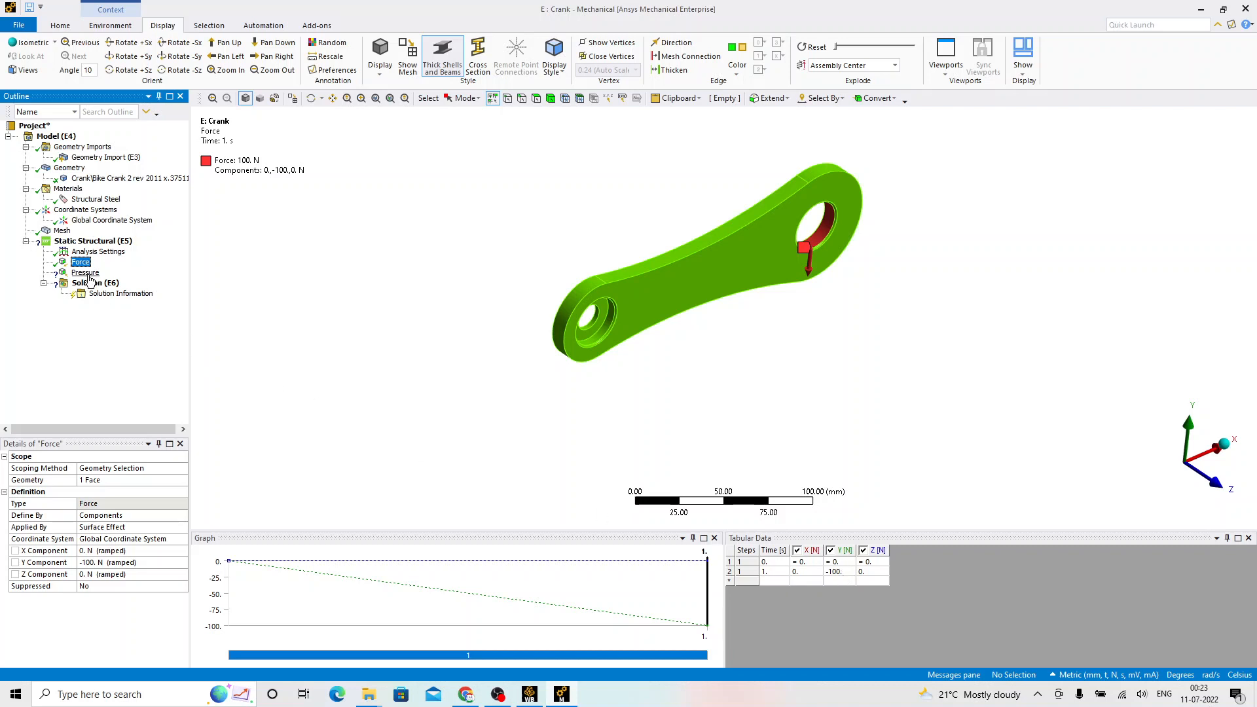
click(331, 541)
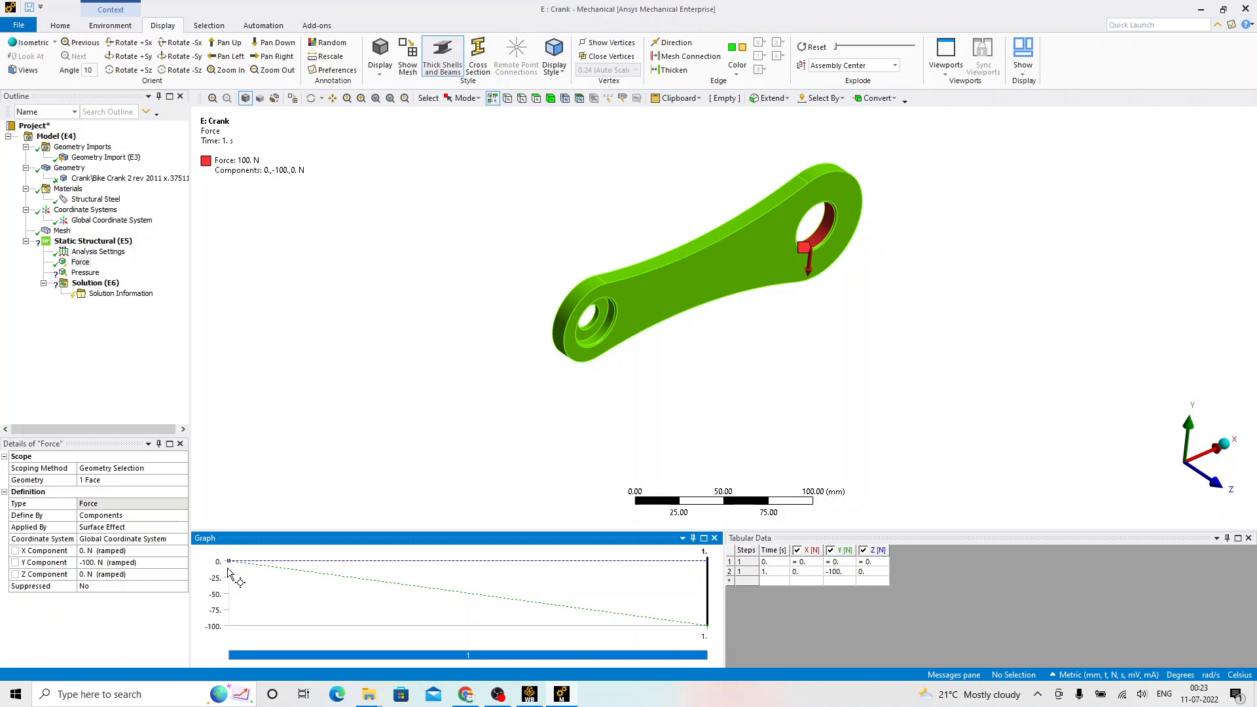
click(420, 420)
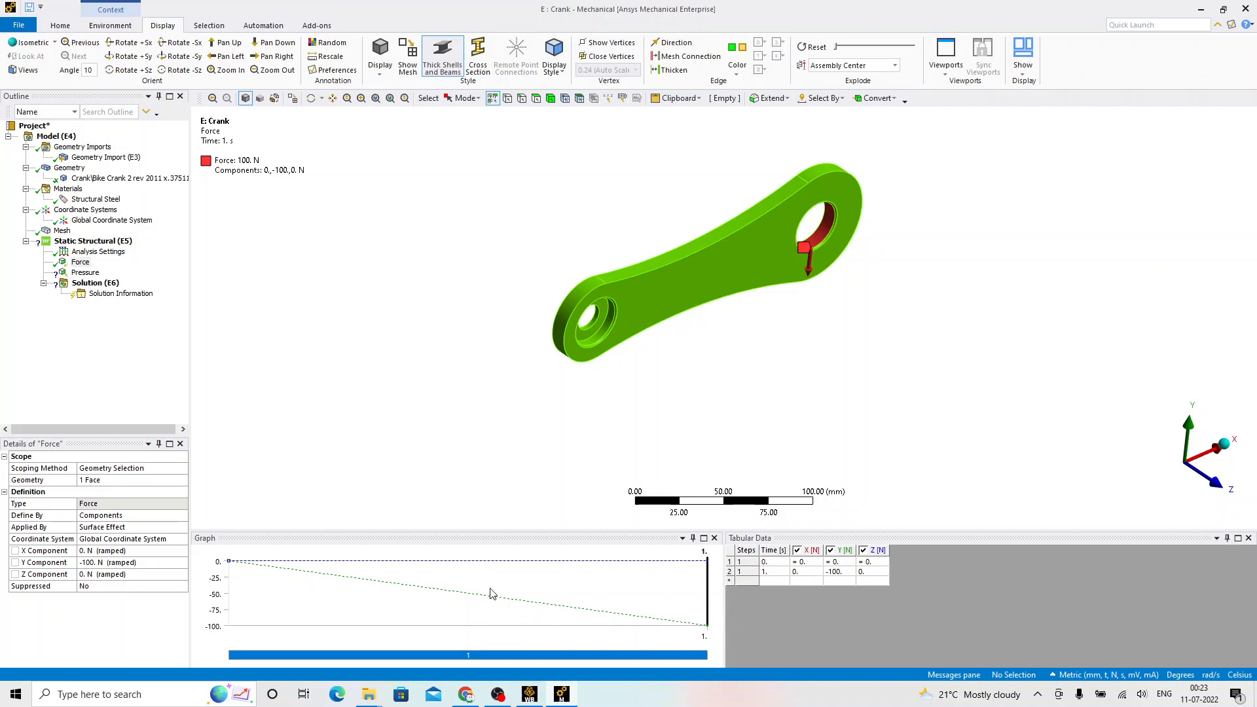
Step: Switch to the Google Slides presentation in Chrome, review the GUI topic list and return to Mechanical
key(alt+Tab)
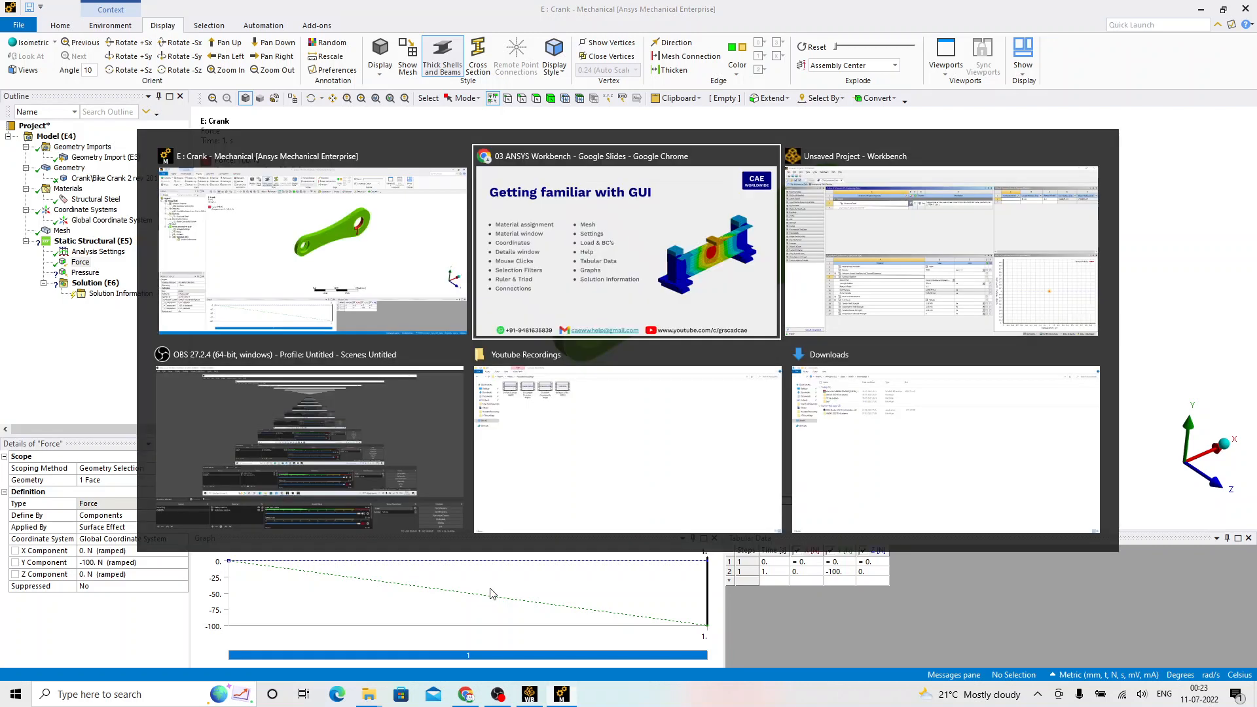
click(576, 275)
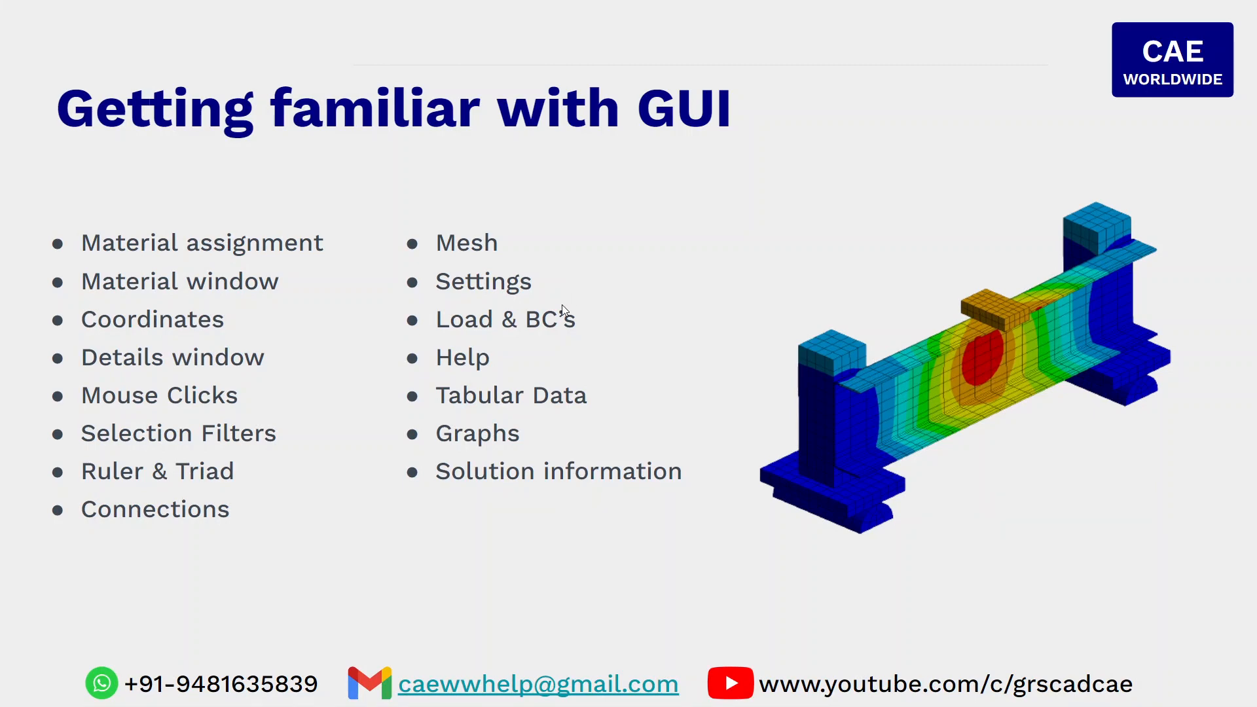
key(alt+Tab)
Step: Display the crank's mesh and examine its elements and mesh details
click(62, 231)
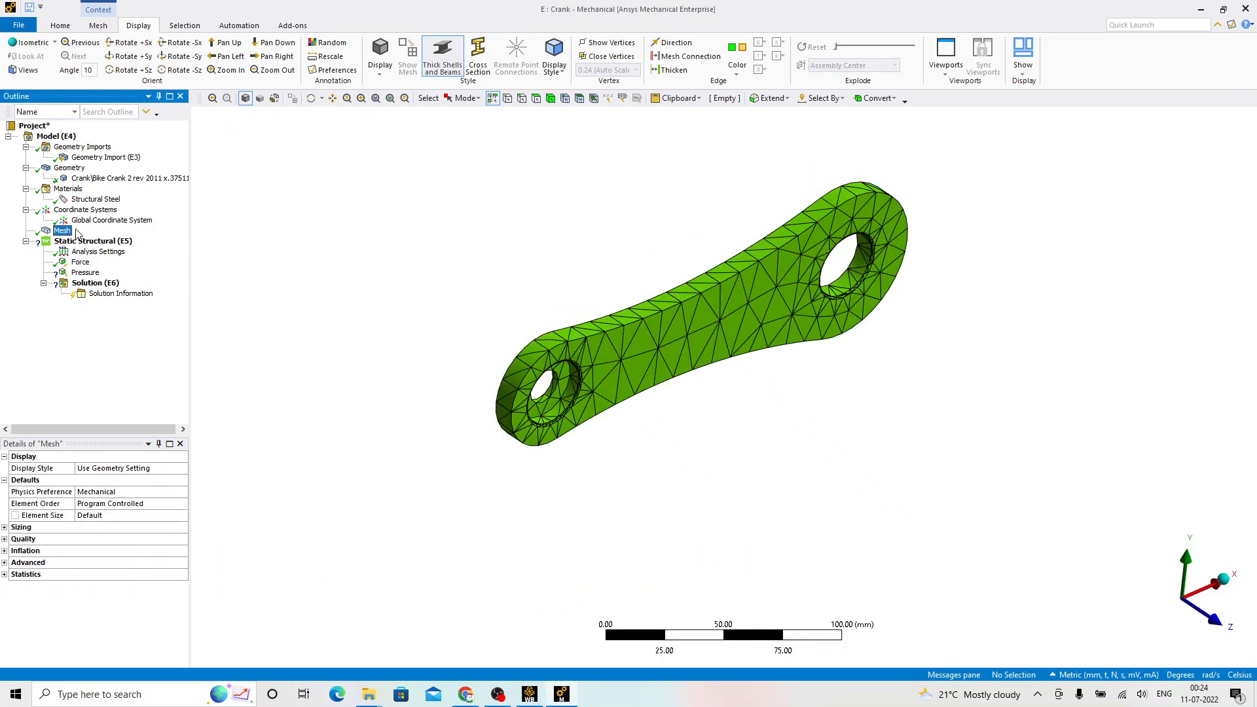
shift+middle_drag(344, 321, 361, 267)
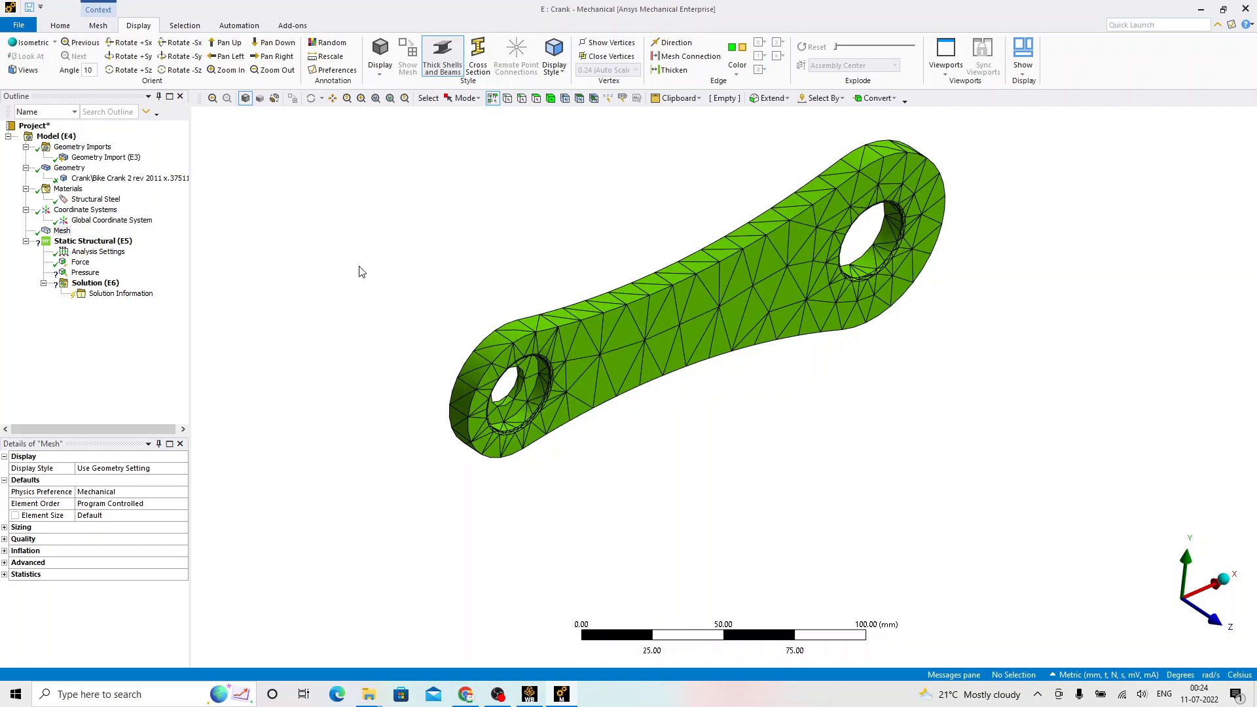
ctrl+middle_drag(398, 242, 389, 280)
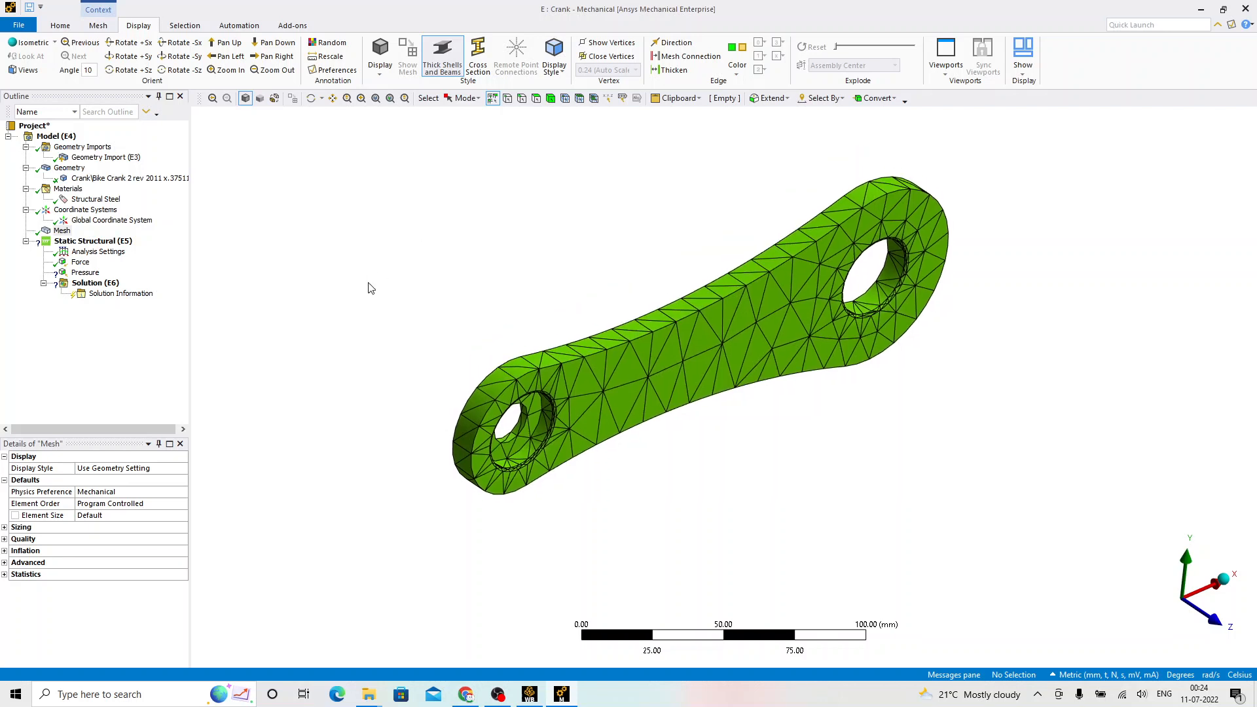
click(62, 230)
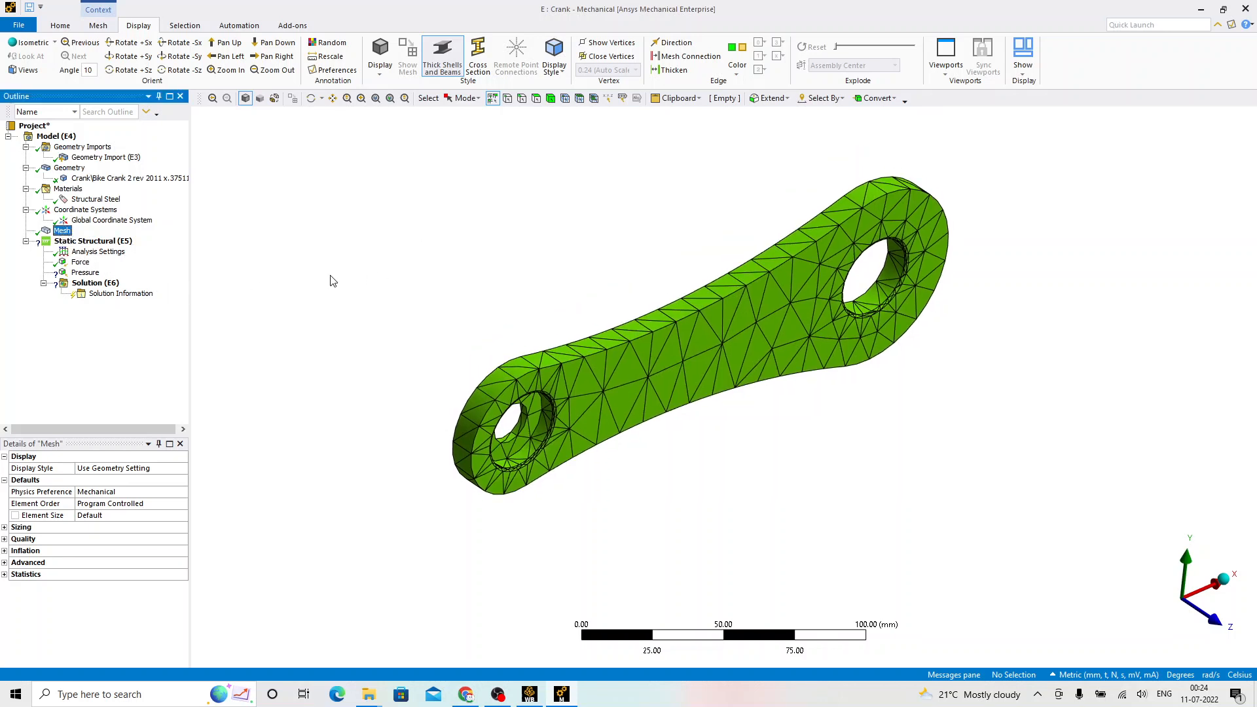
key(alt+Tab)
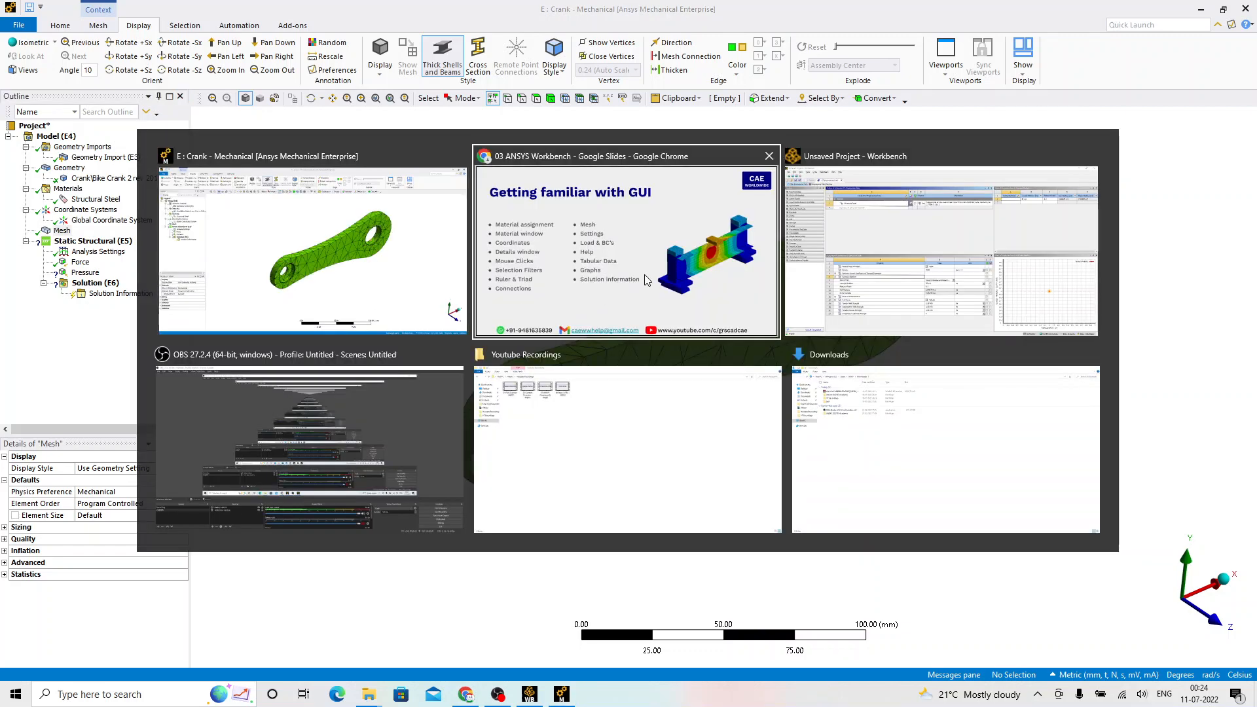
key(alt+Tab)
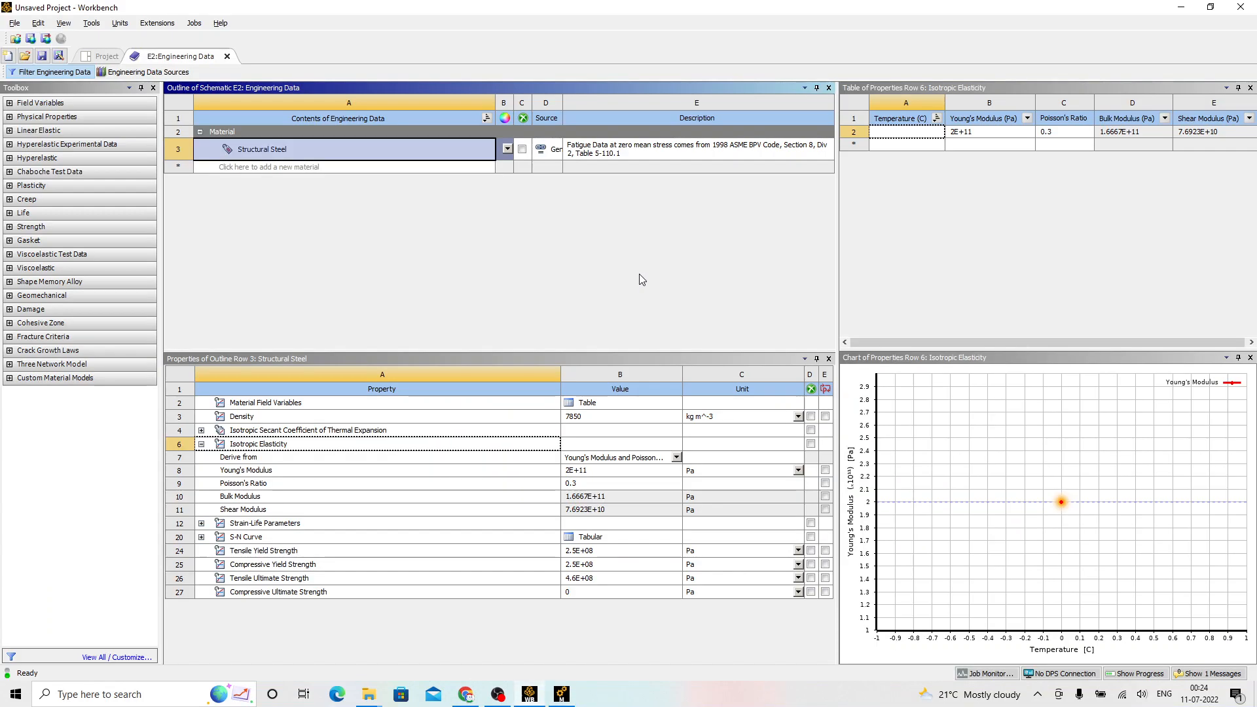
key(alt+Tab)
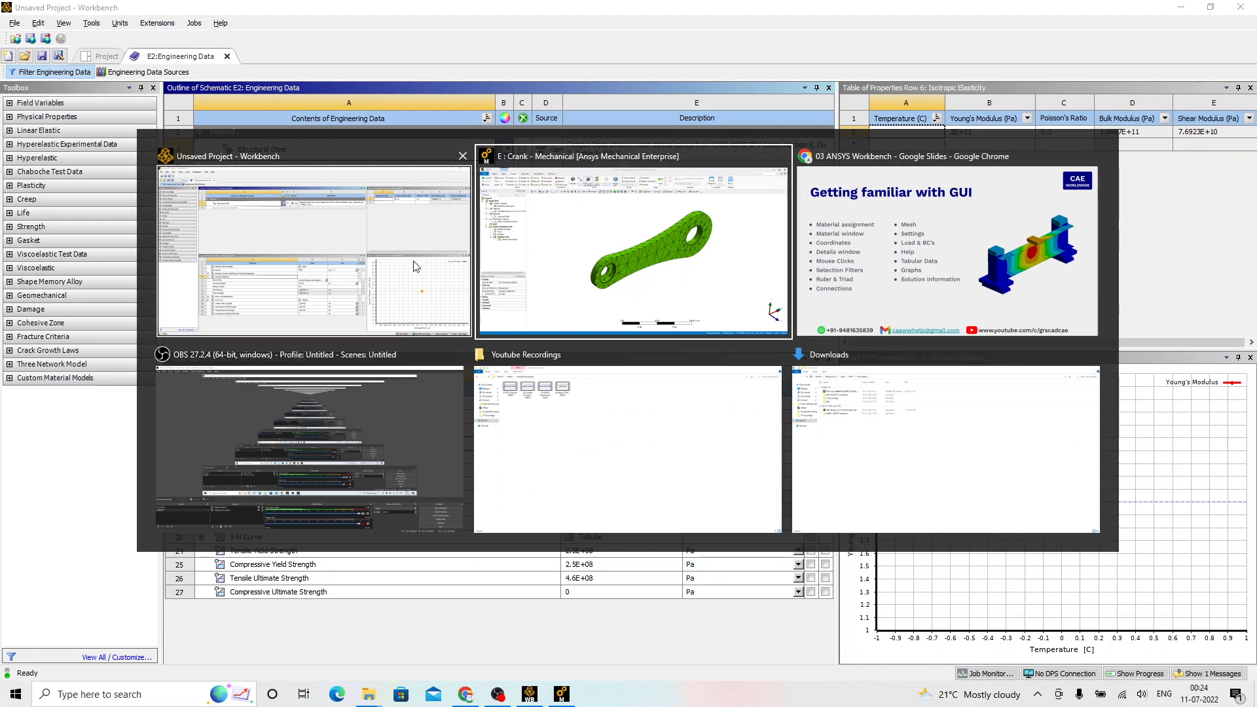
click(610, 259)
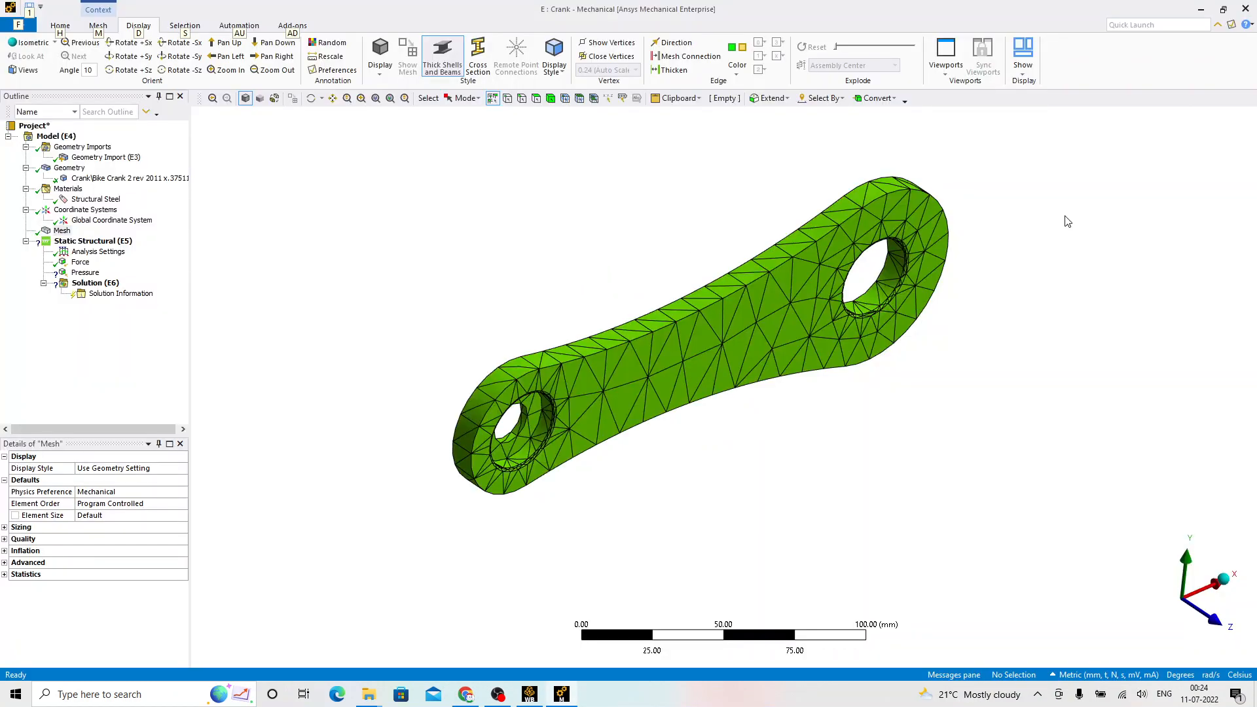
Step: Open Mechanical Help, allow Ansys Help Viewer through the firewall on public networks and switch to the Mechanical User's Guide in Chrome
click(1247, 25)
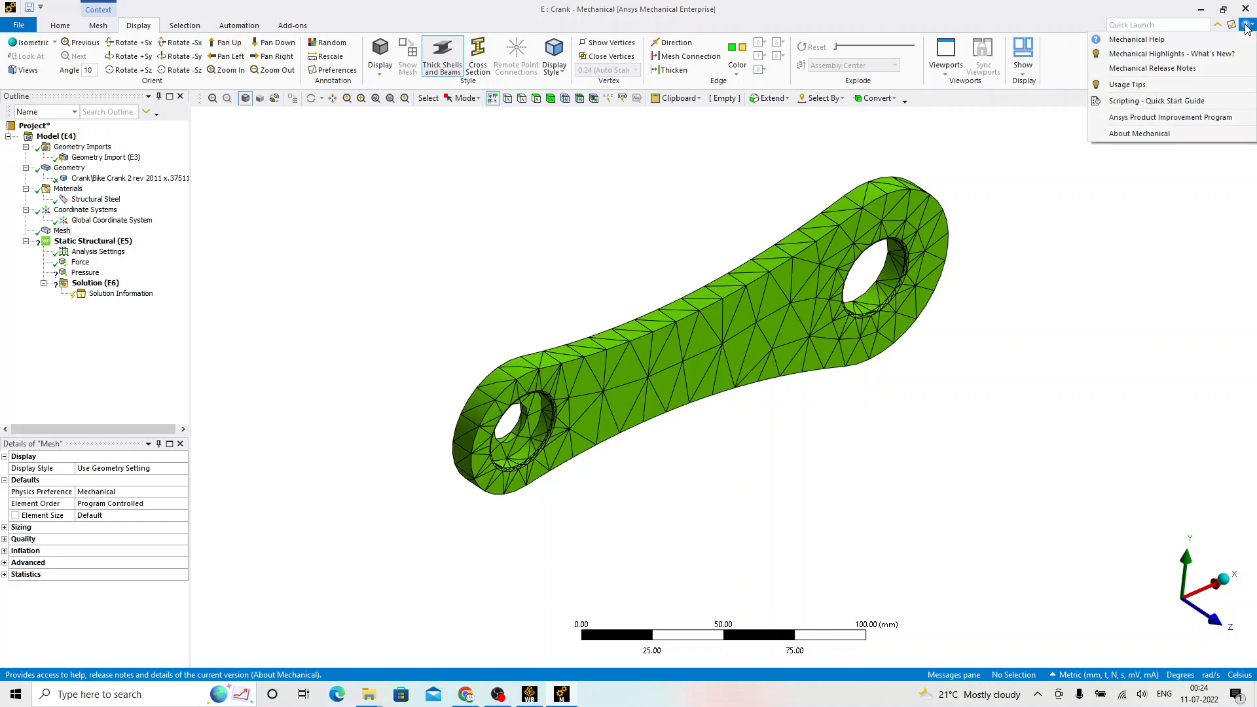
click(1149, 40)
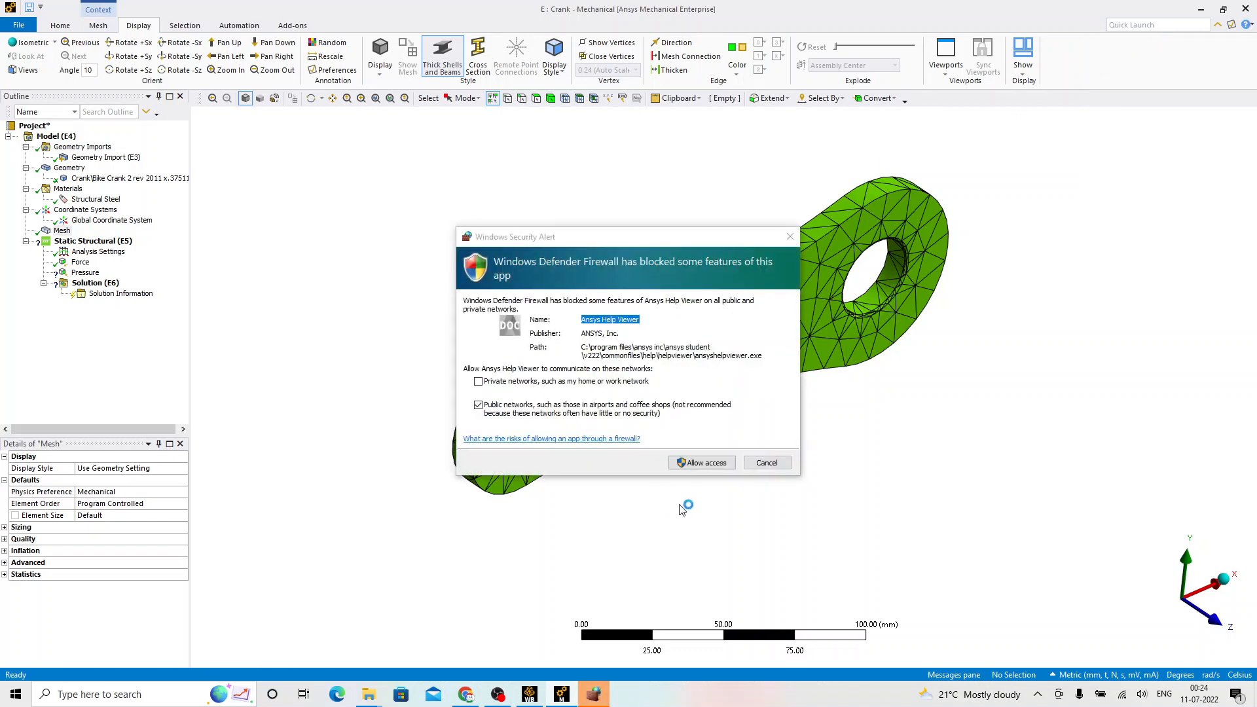
click(711, 465)
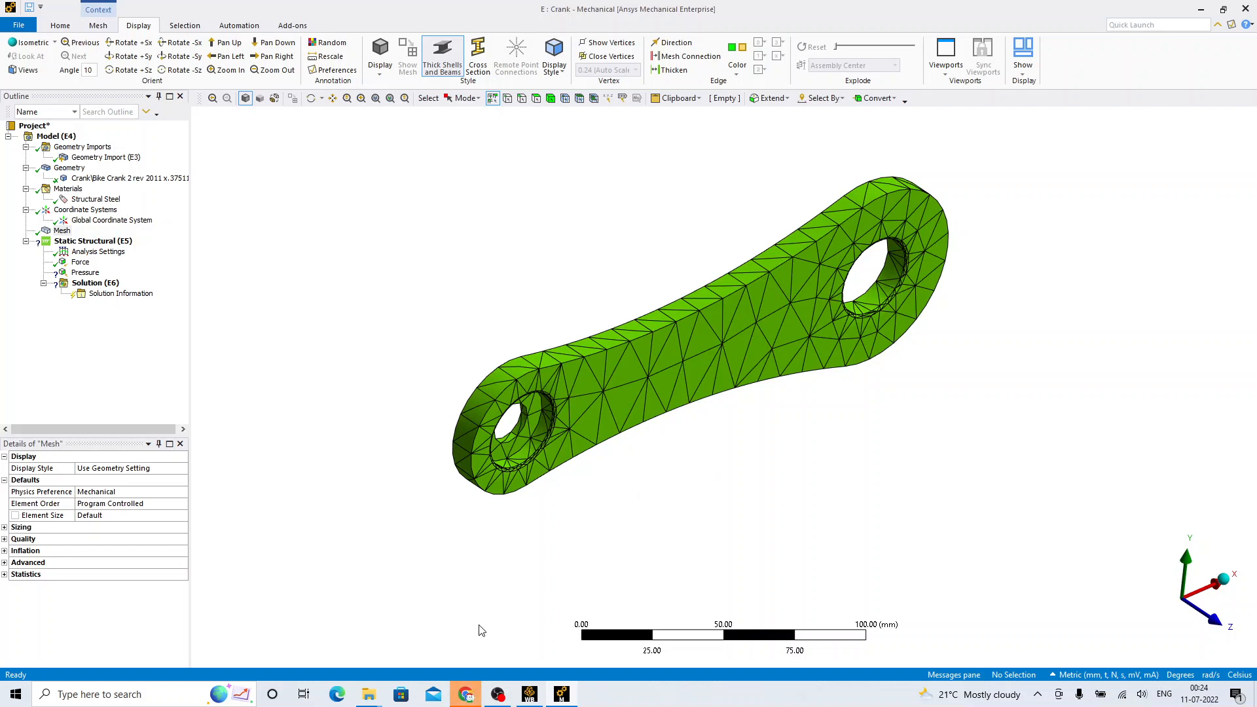
click(466, 692)
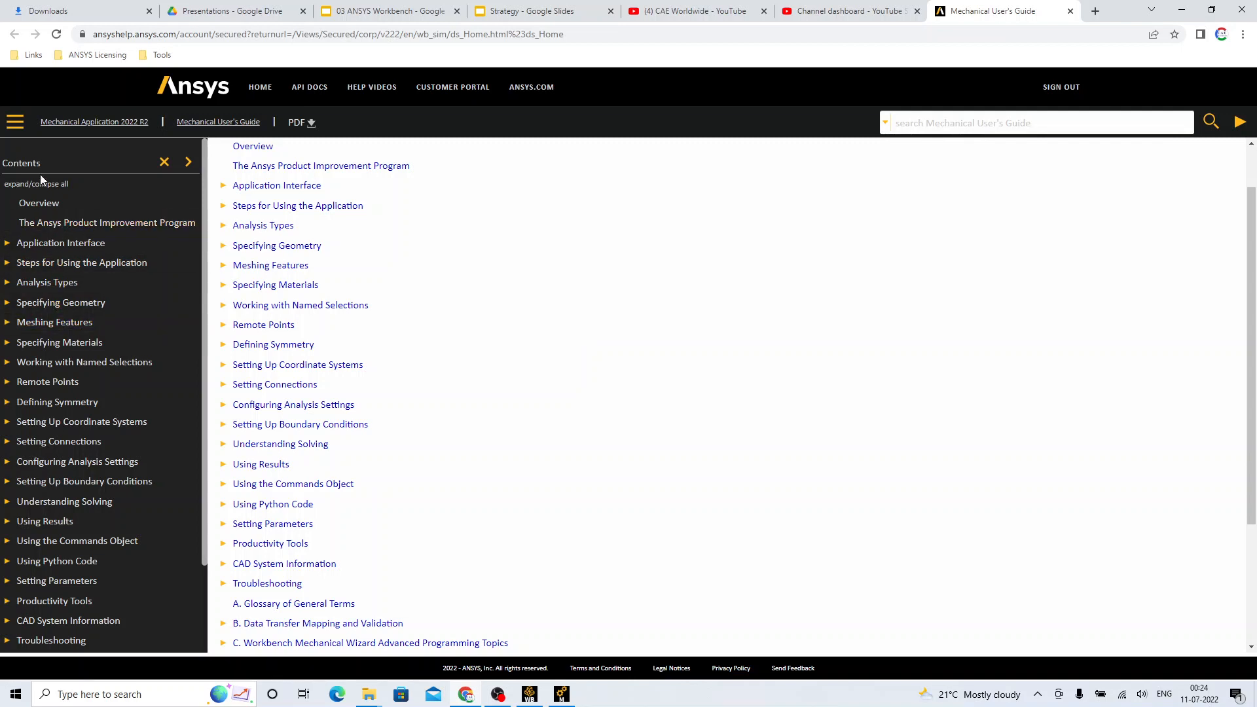
Step: Examine the search field and the contents list of the Mechanical User's Guide
click(980, 123)
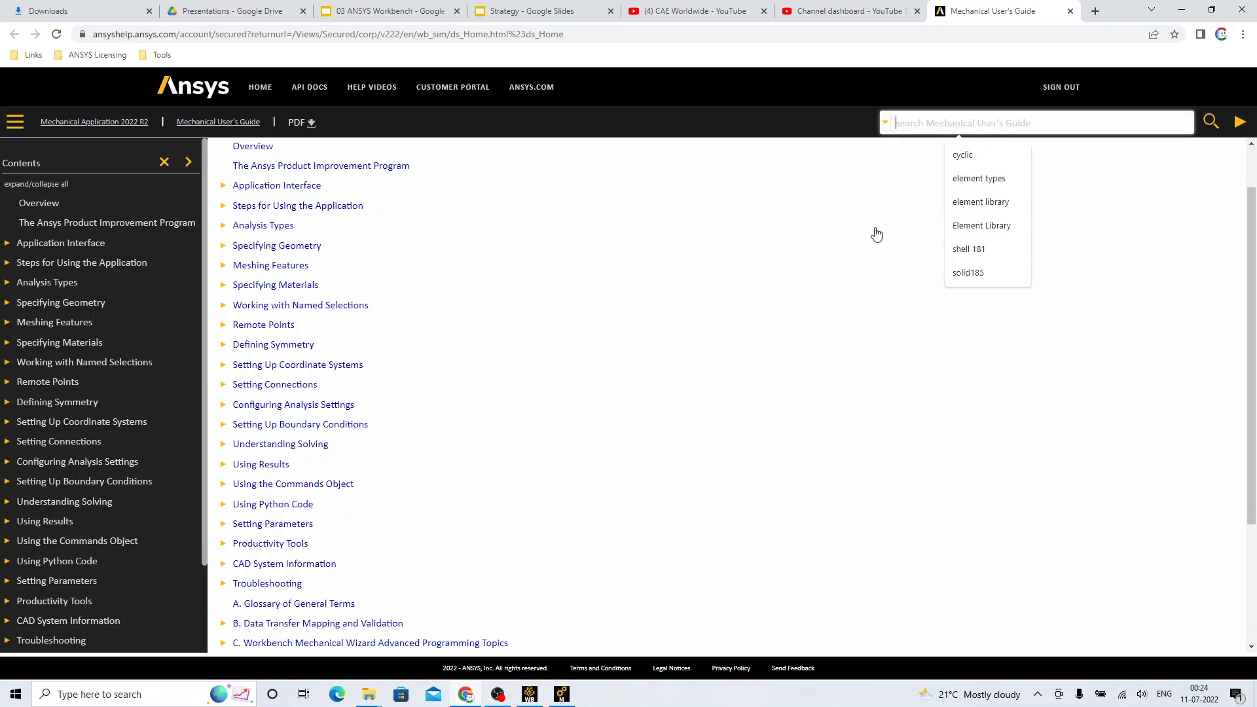
scroll(65, 389, down, 2)
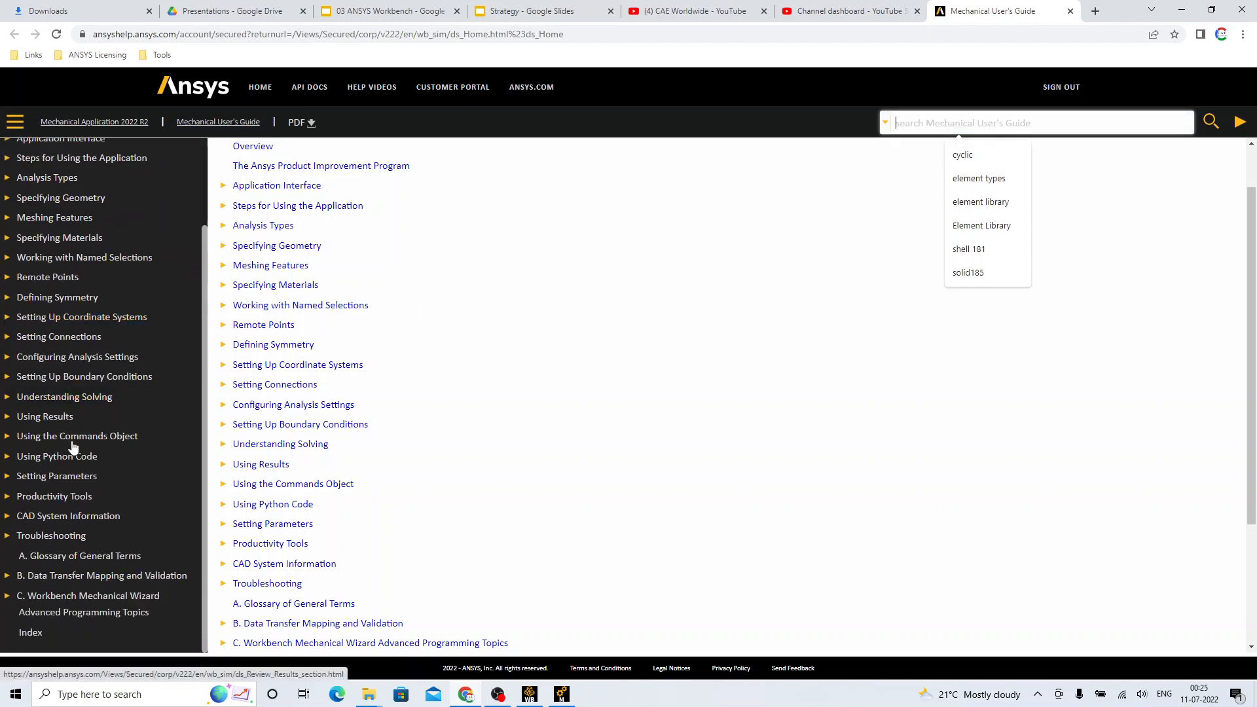
scroll(458, 303, up, 1)
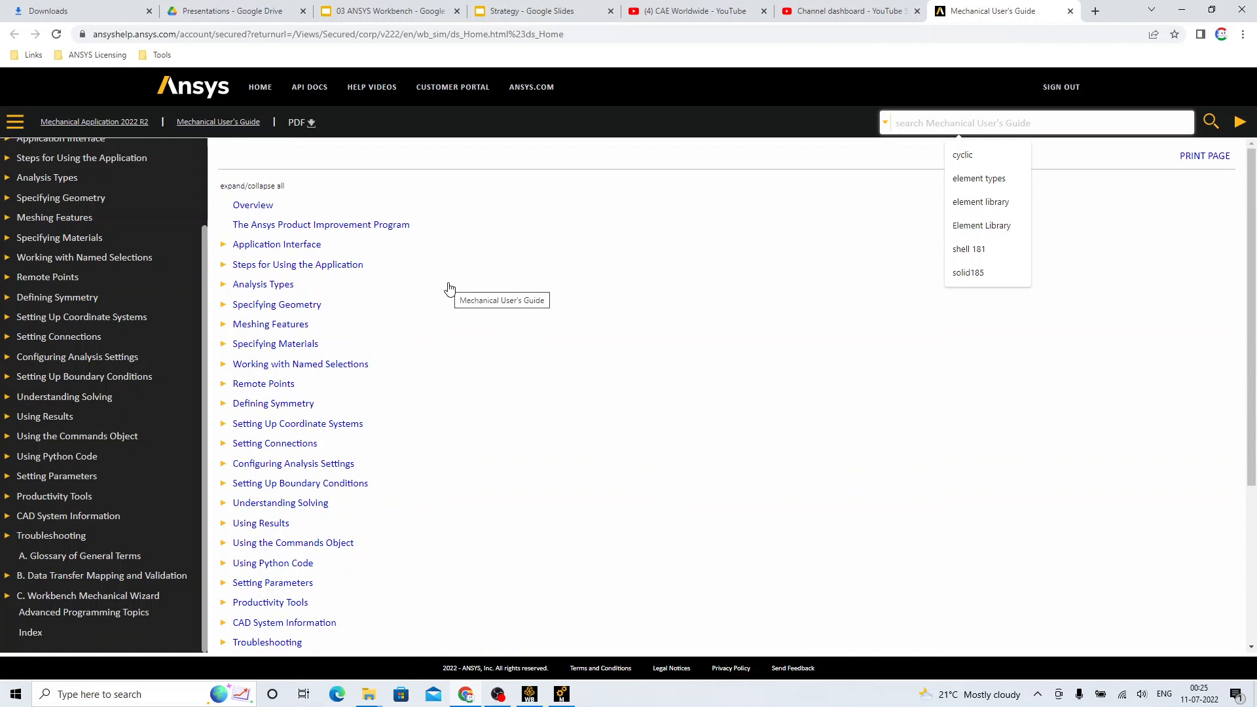
Step: Bring up the 03 ANSYS Workbench presentation in Google Slides and present its "Getting familiar with GUI" slide full screen
key(alt+Tab)
click(650, 289)
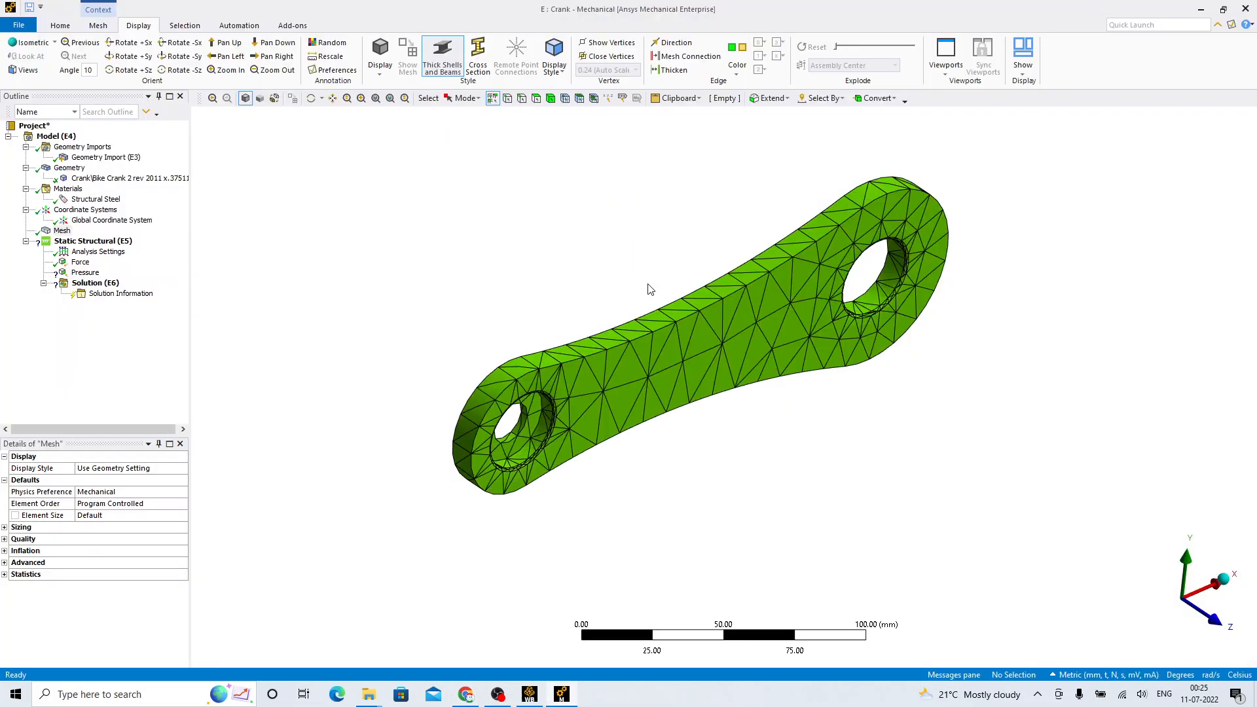
key(alt+Tab)
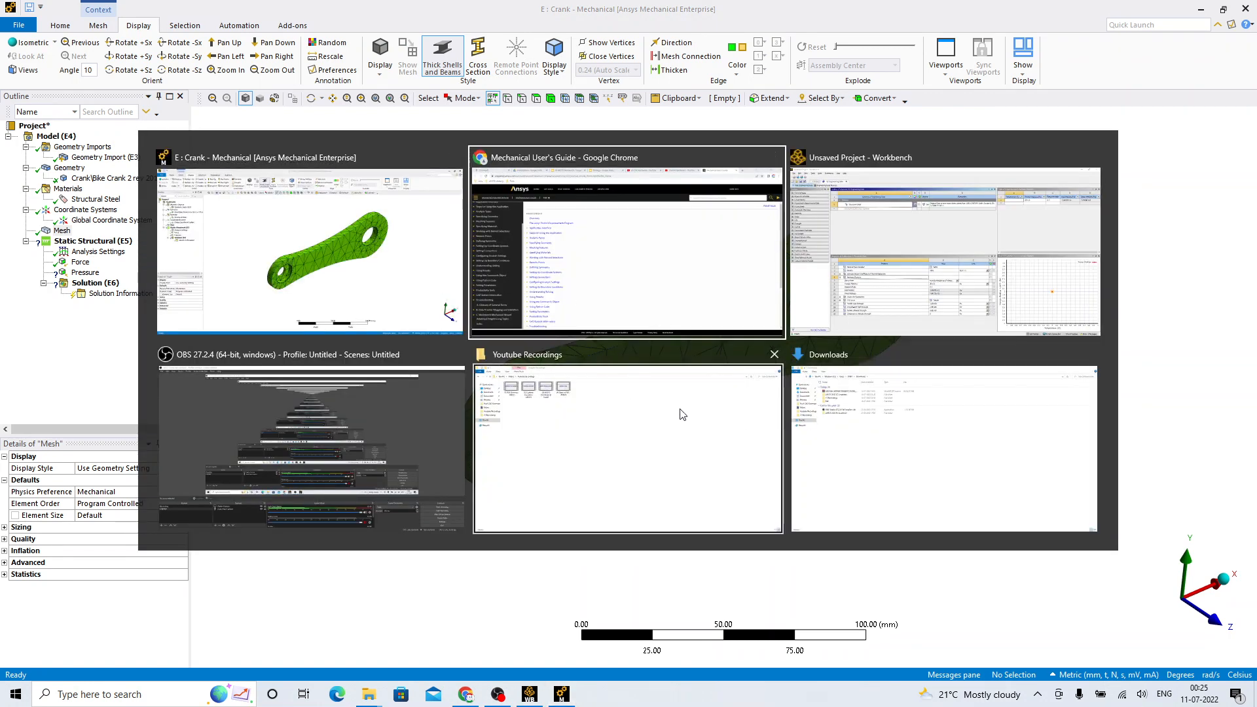
click(548, 260)
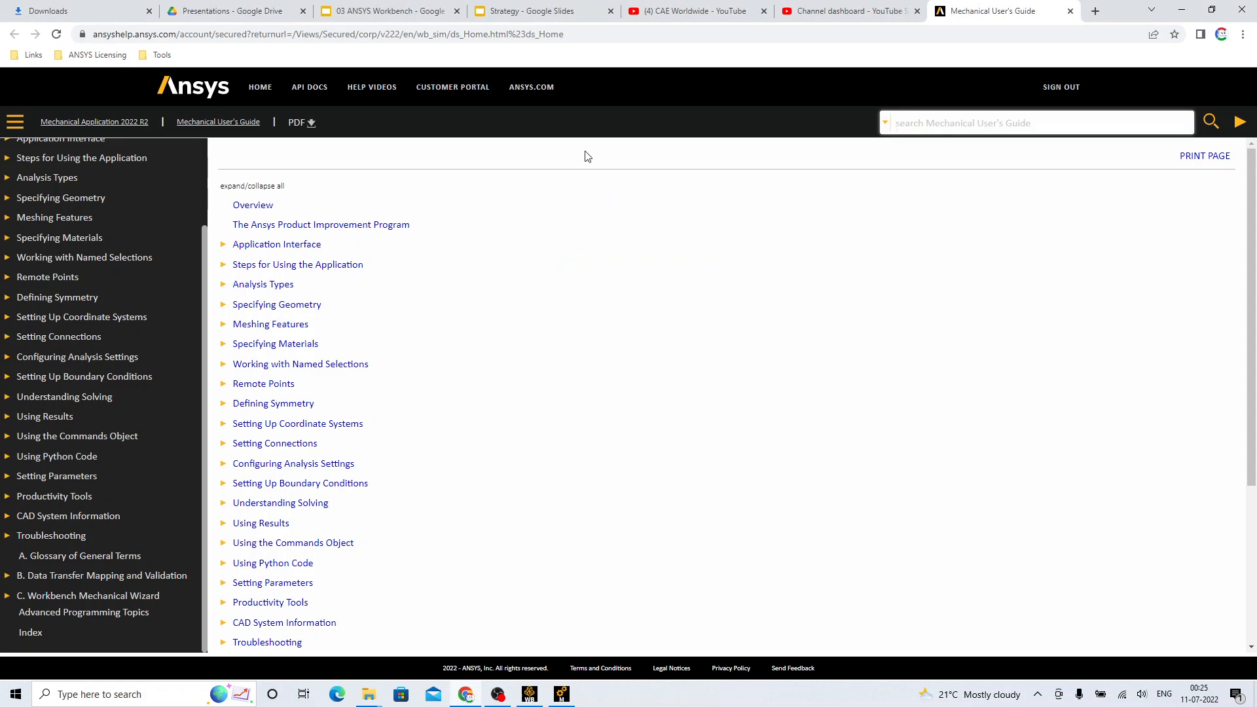
click(386, 11)
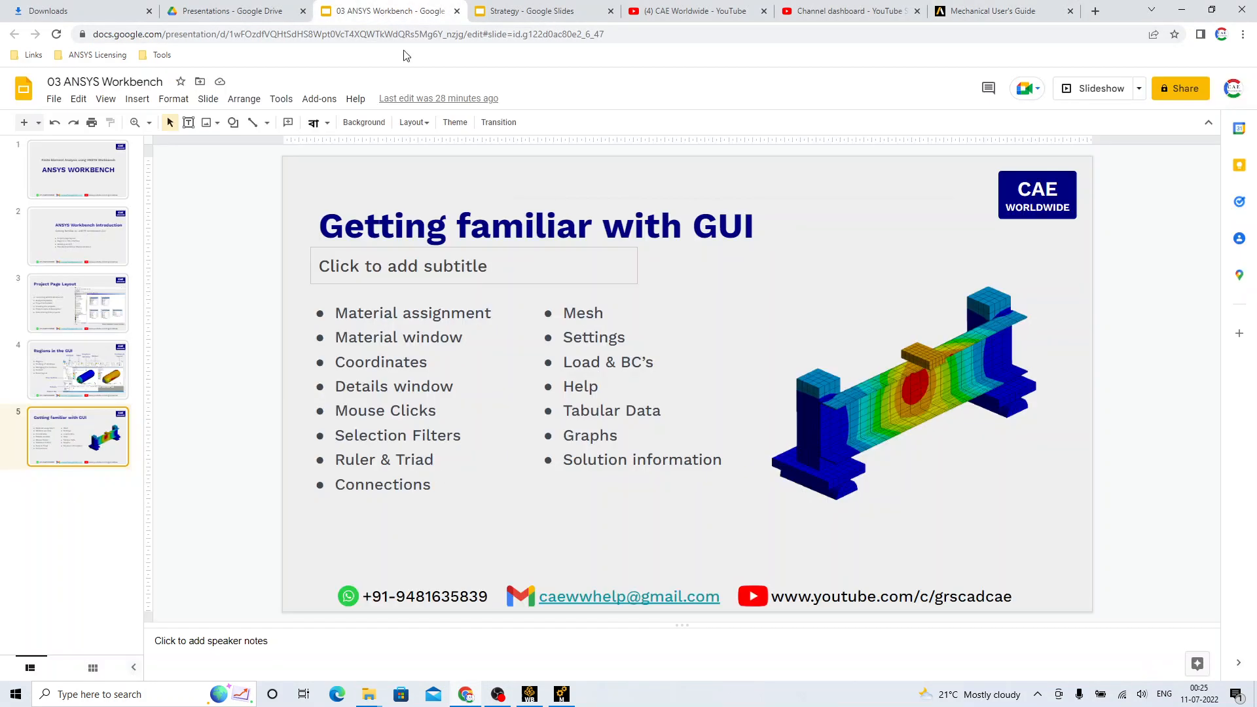
click(1092, 88)
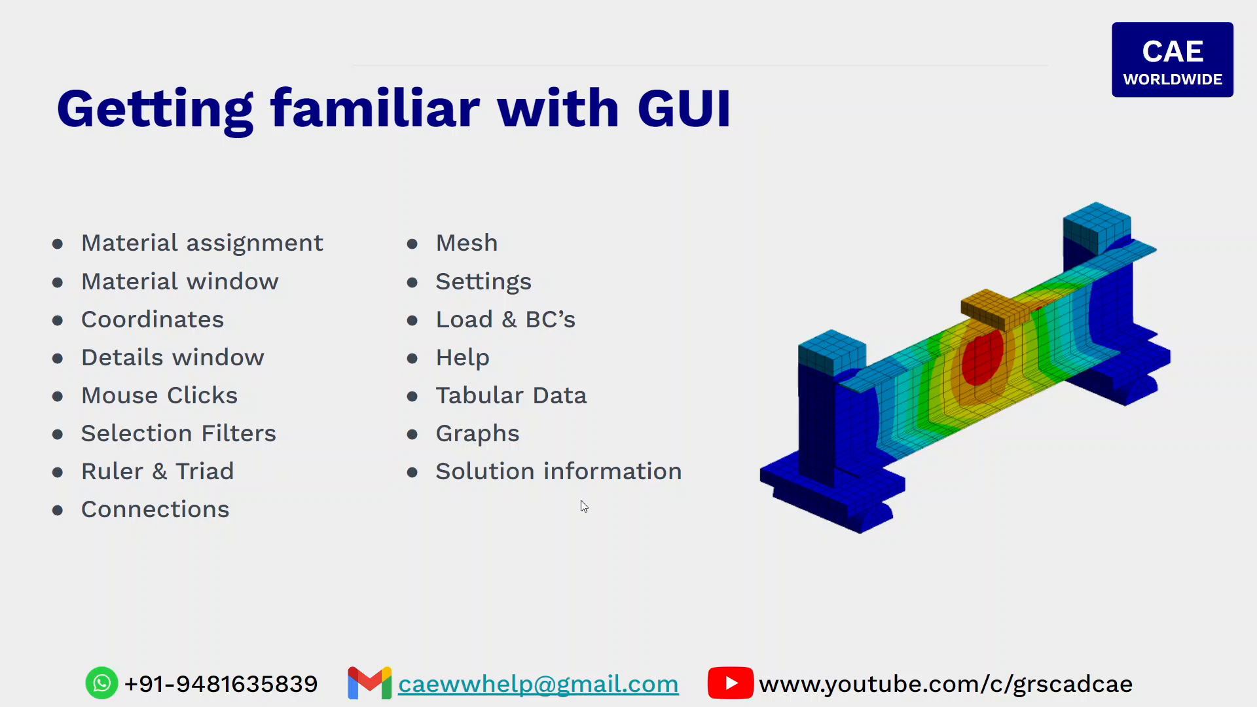
Step: Switch to Mechanical and examine the step and solver controls in the details of Analysis Settings
key(alt+Tab)
key(alt)
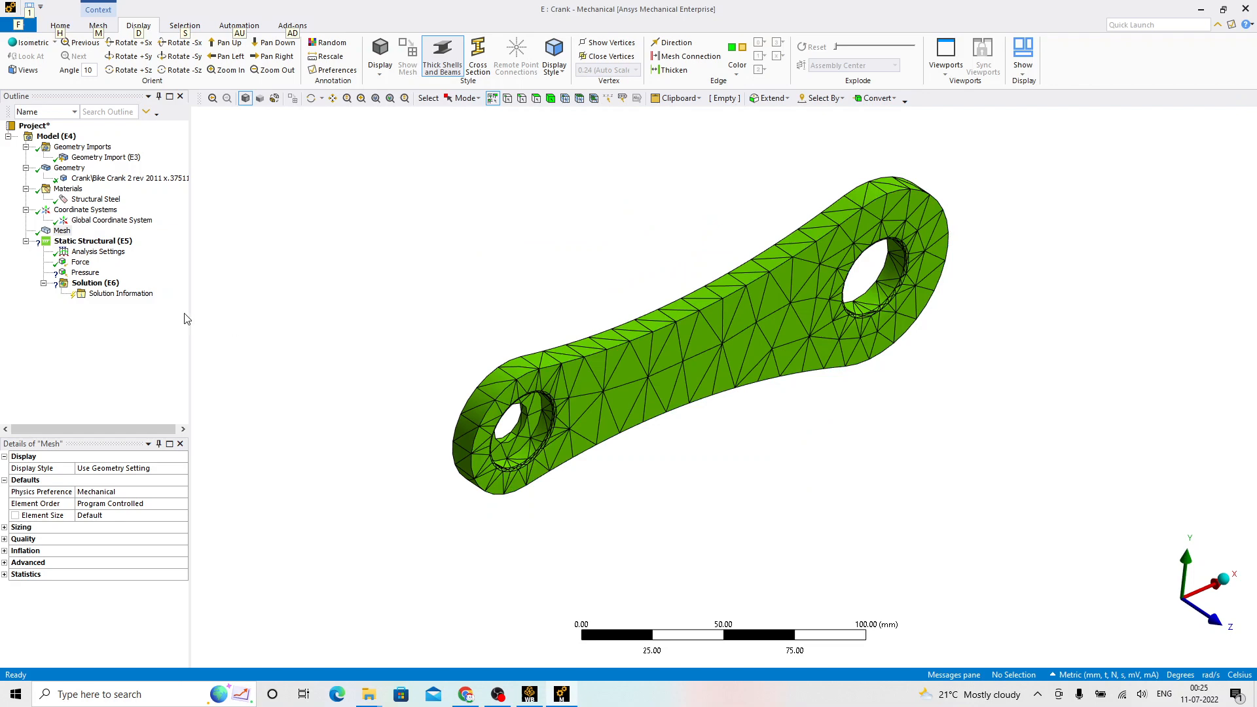
click(98, 252)
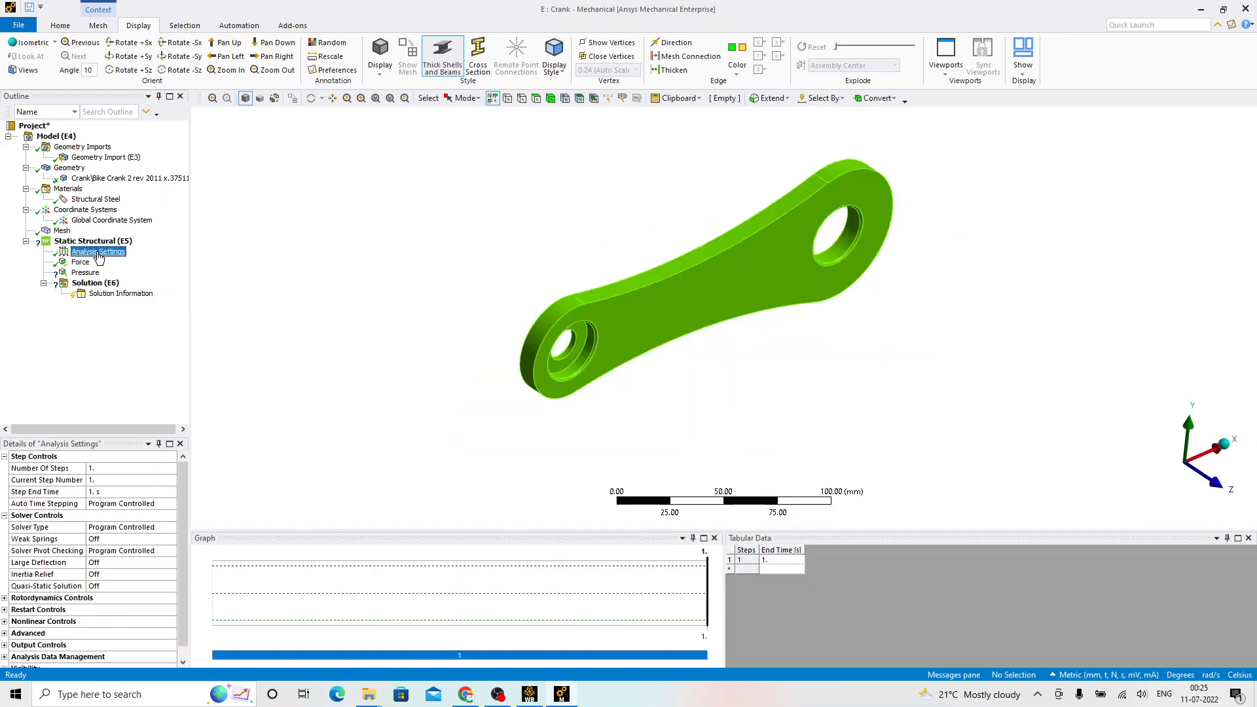
click(80, 447)
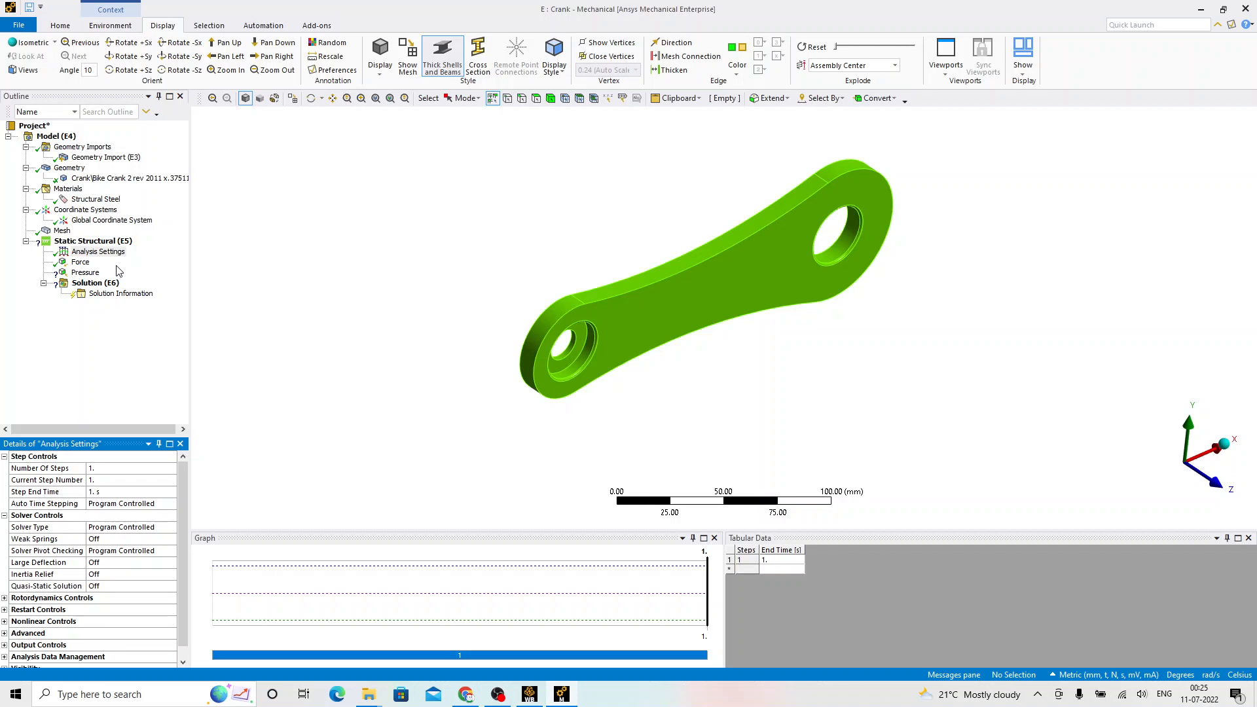
click(100, 252)
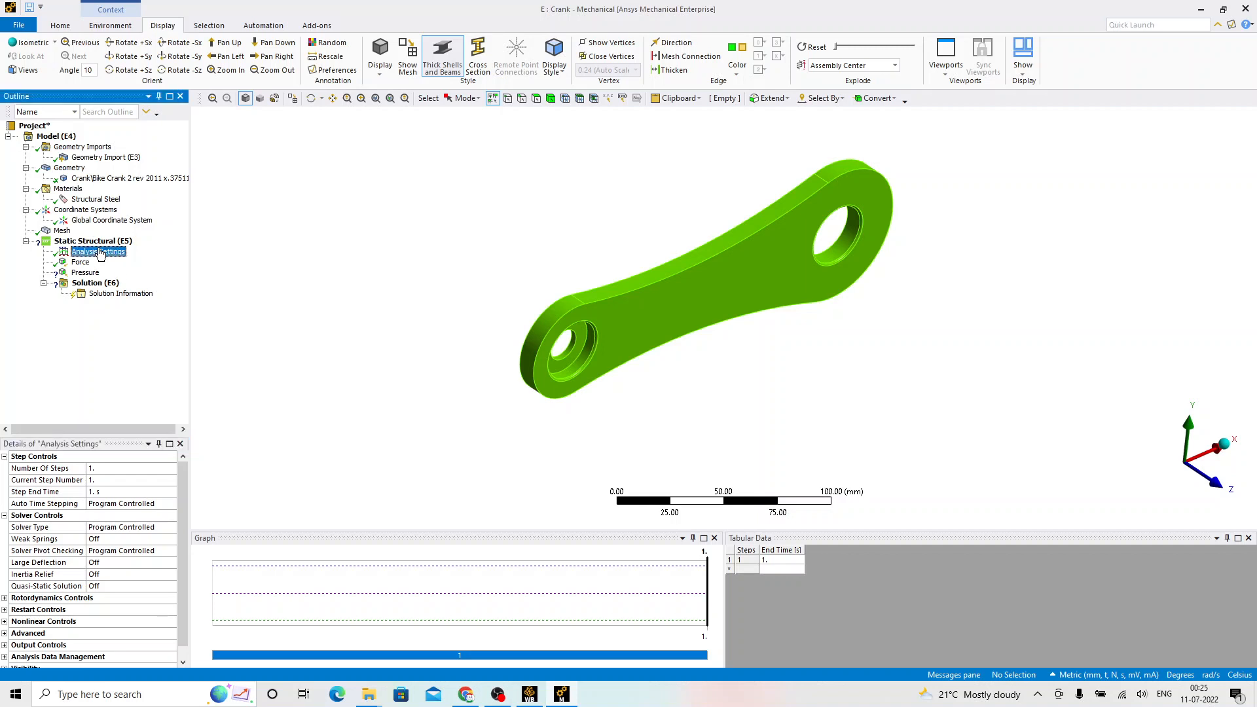
Step: Display the Solution Information worksheet and examine its solver output and details
key(alt+Tab)
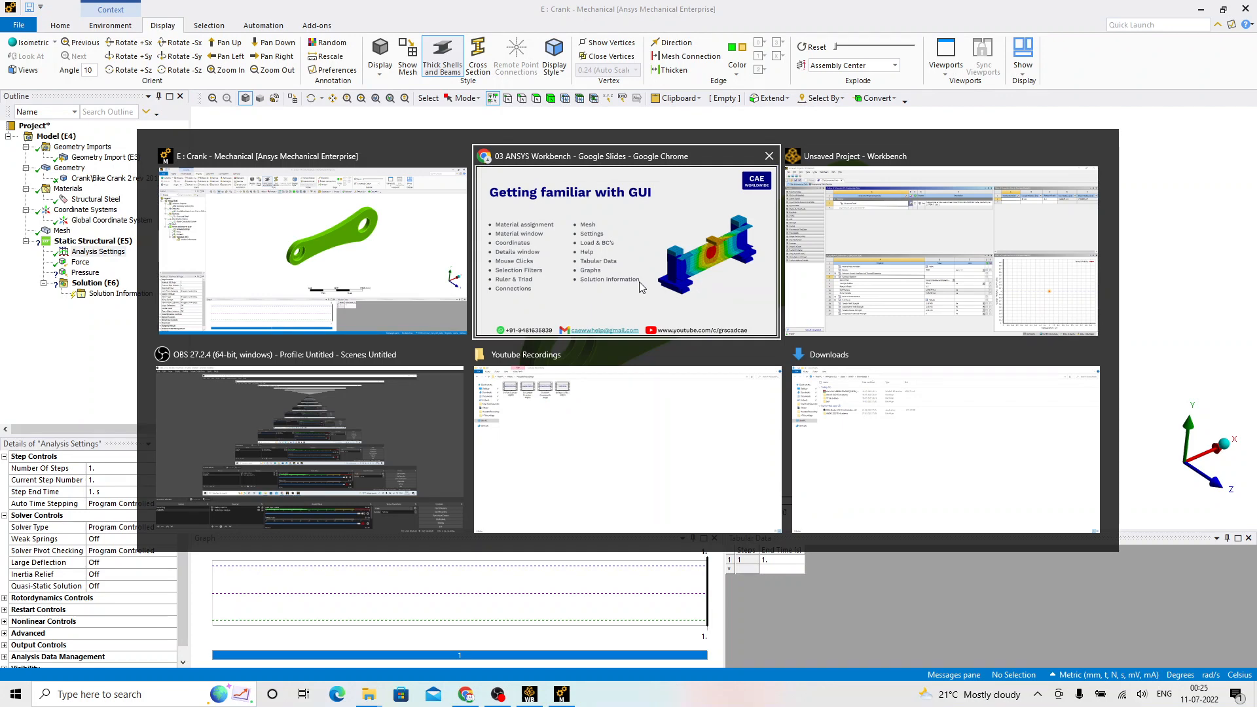
key(alt+Tab)
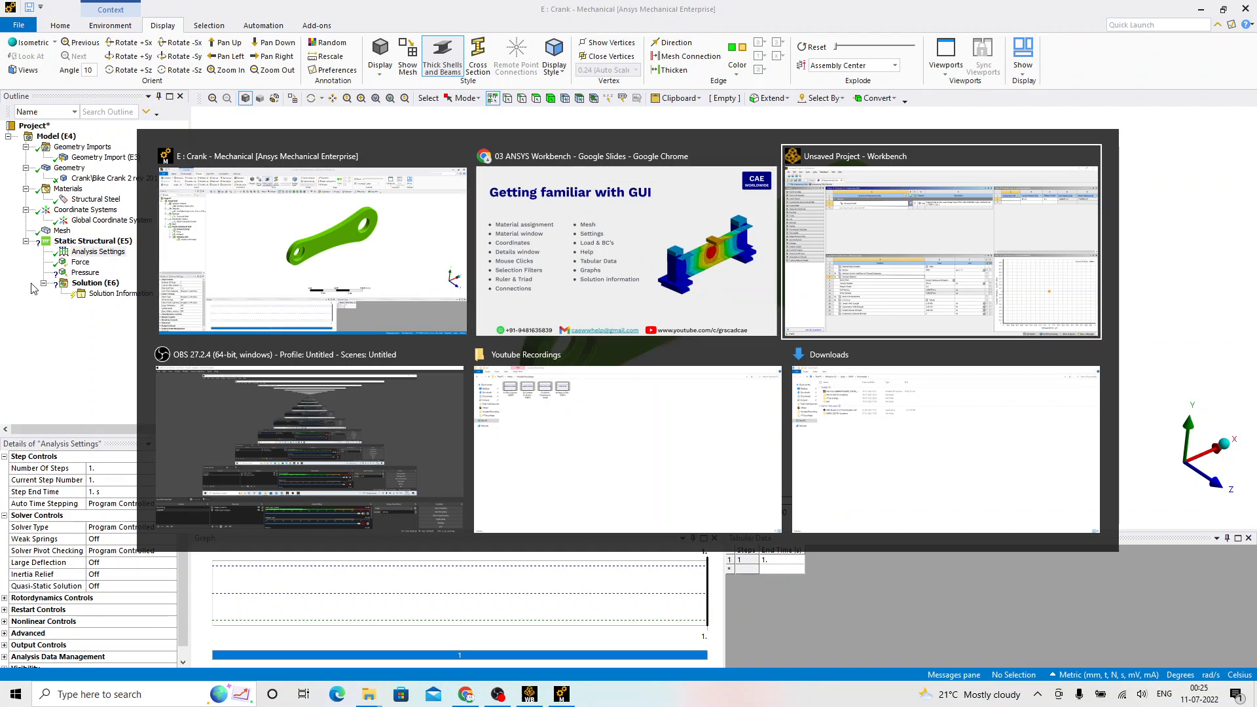
key(alt+Tab)
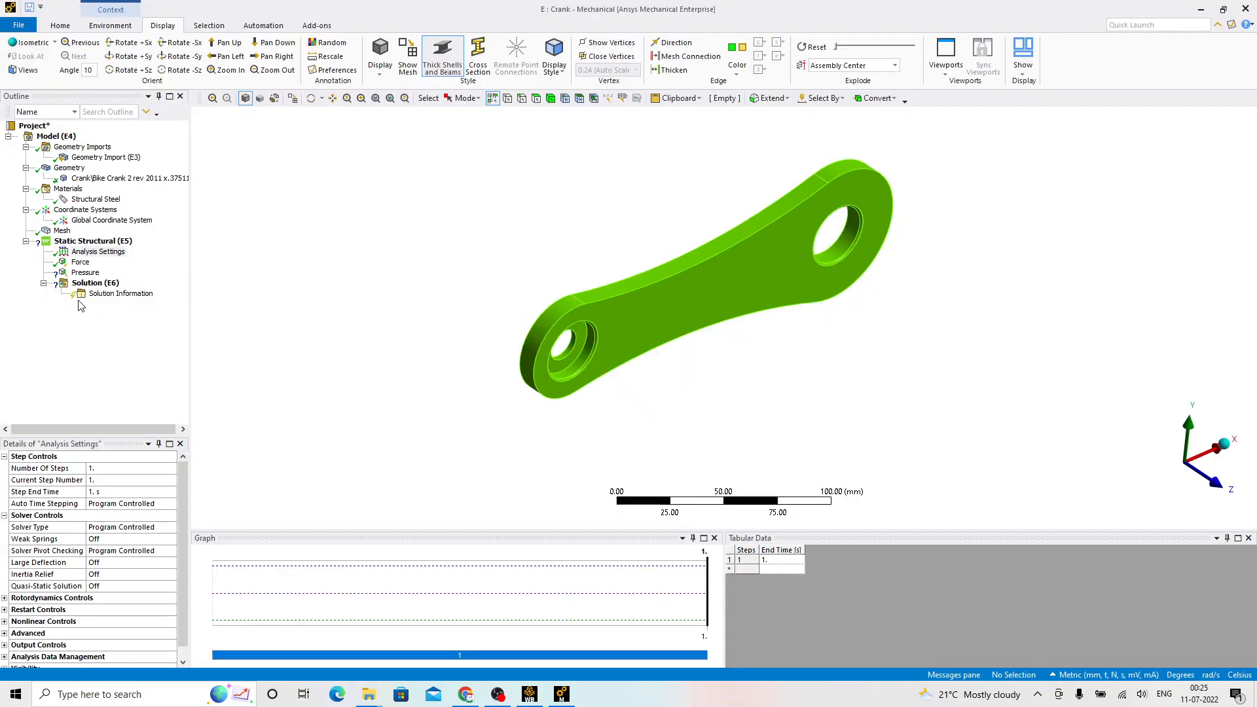
click(121, 294)
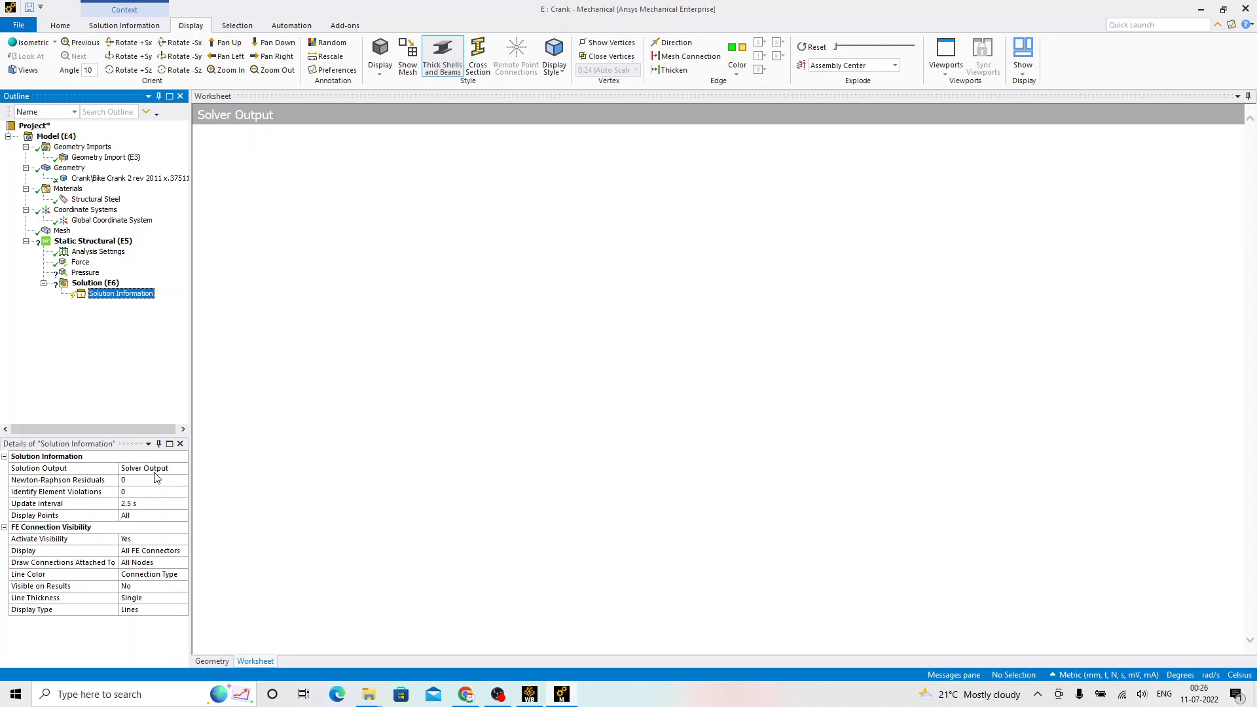
Step: Switch to the Google Slides slideshow, check the GUI topic list and return to Mechanical
key(alt+Tab)
click(927, 251)
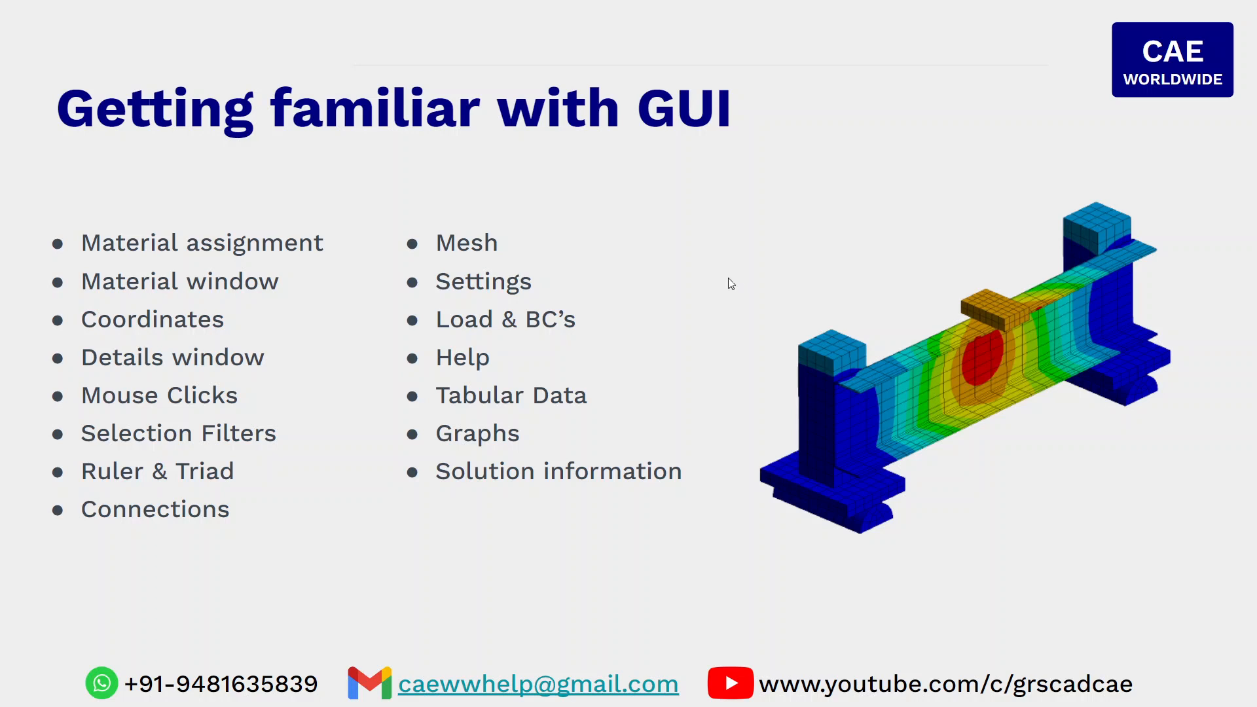
key(alt+Tab)
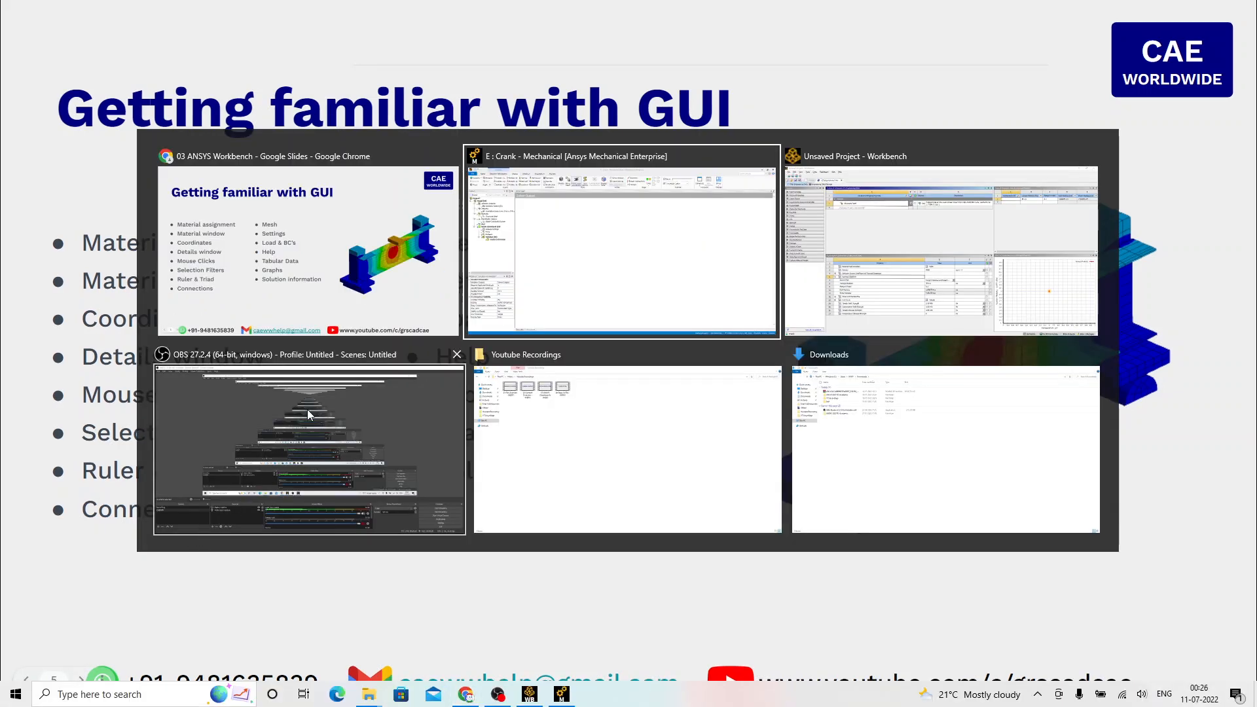
click(698, 276)
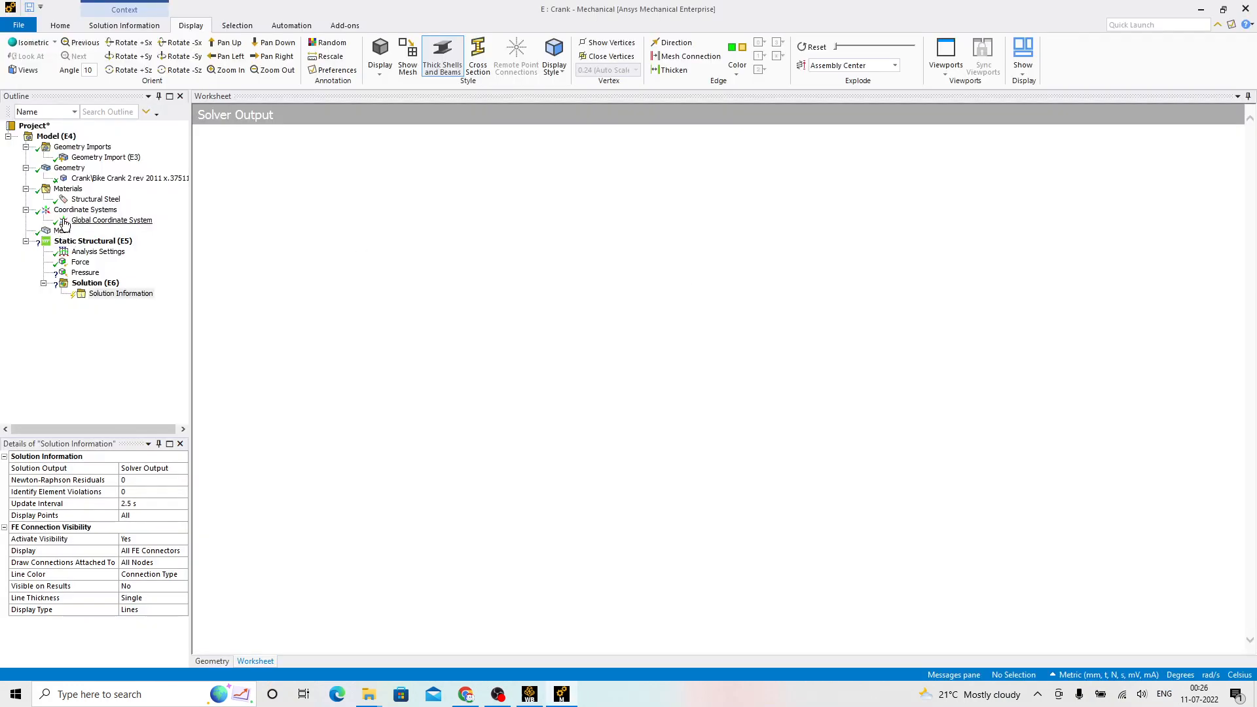
Step: Examine the crank's coordinate systems and the Global Coordinate System's origin details, and switch back to the Google Slides slideshow
click(66, 191)
click(91, 210)
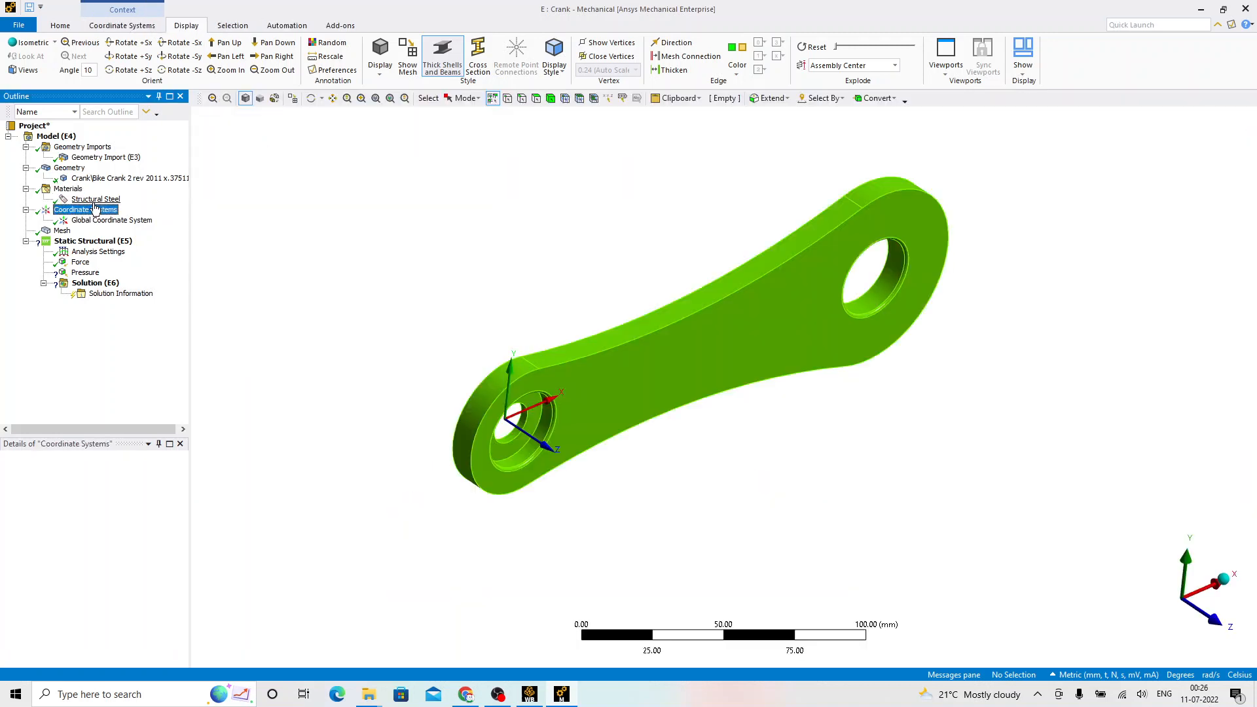
click(92, 221)
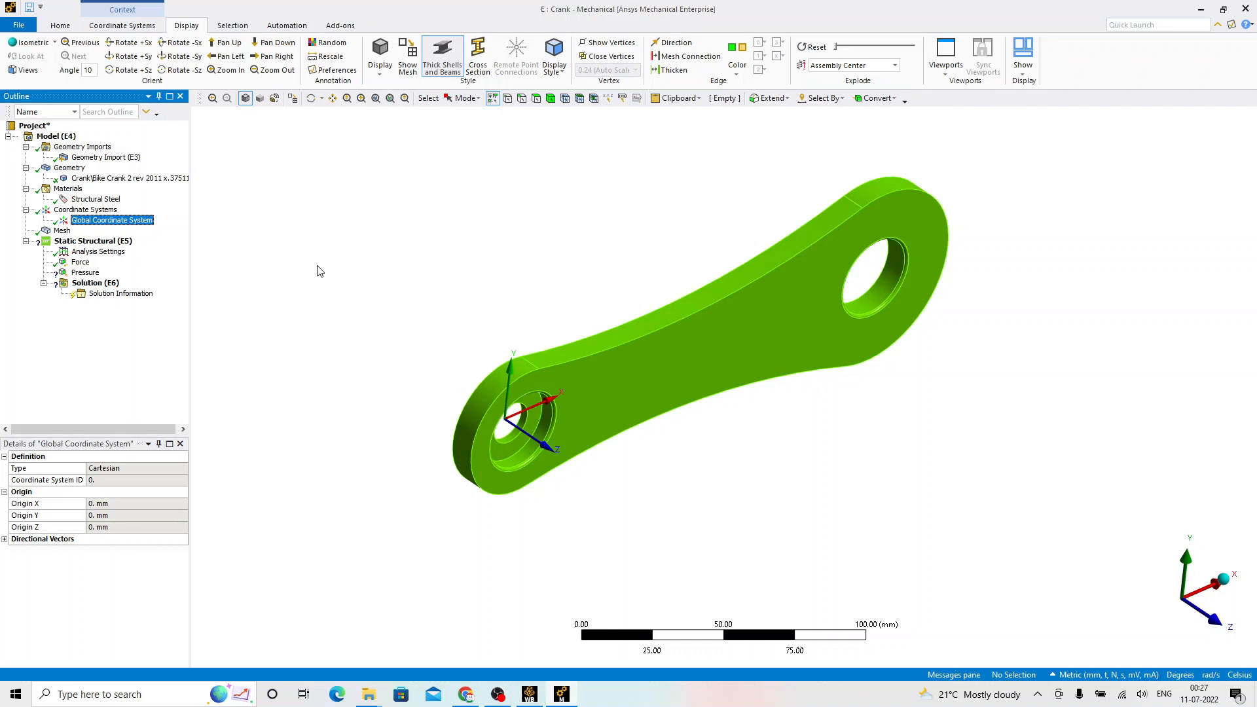
key(alt+Tab)
click(539, 267)
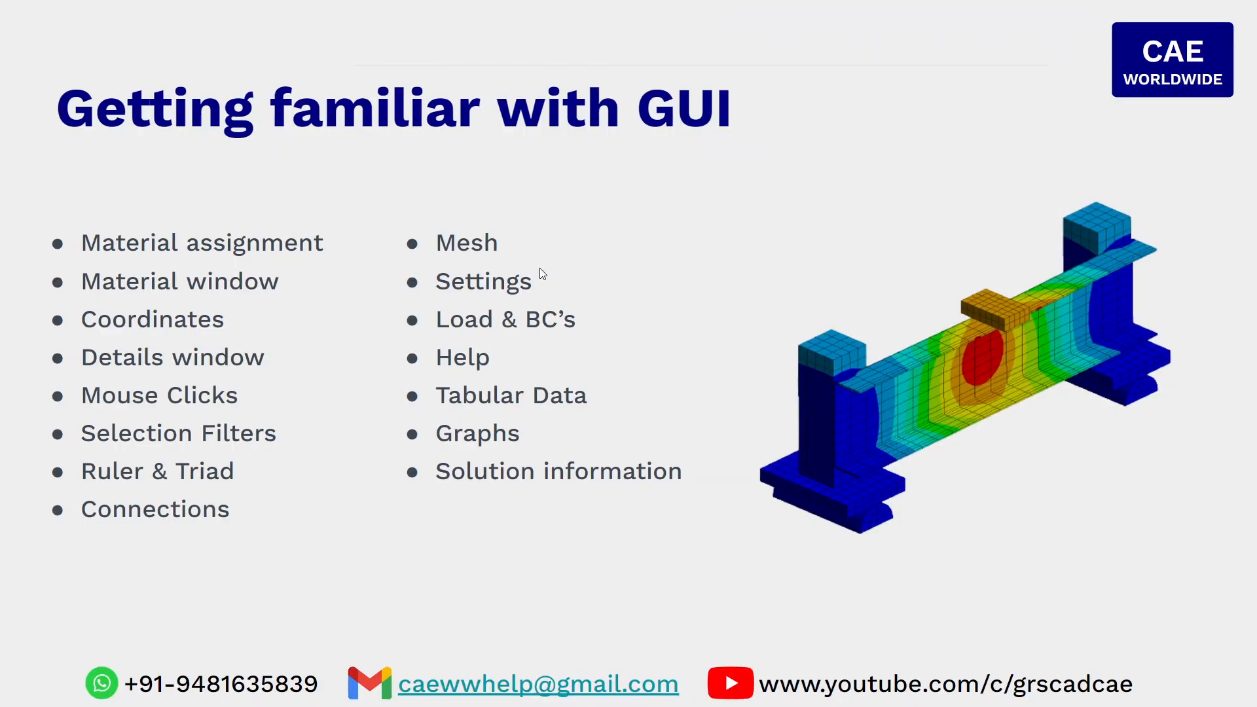